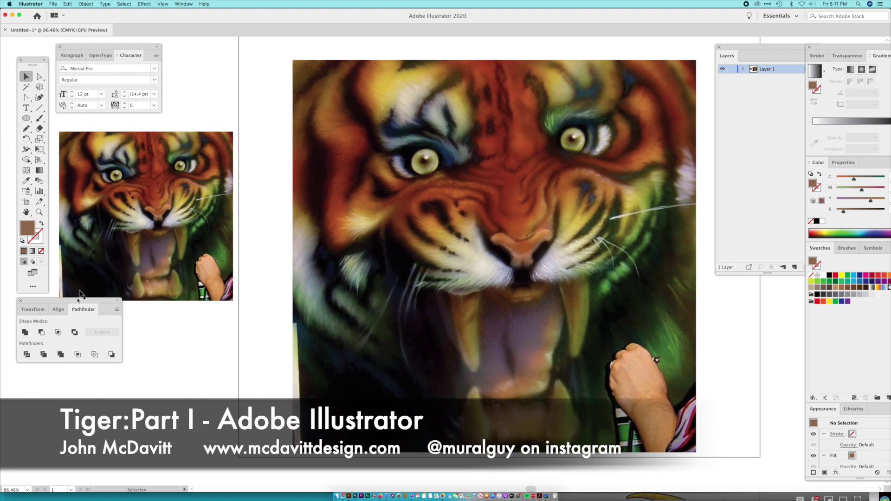
Create a new layer named Outline Layer above Layer 1
drag(84, 302, 85, 311)
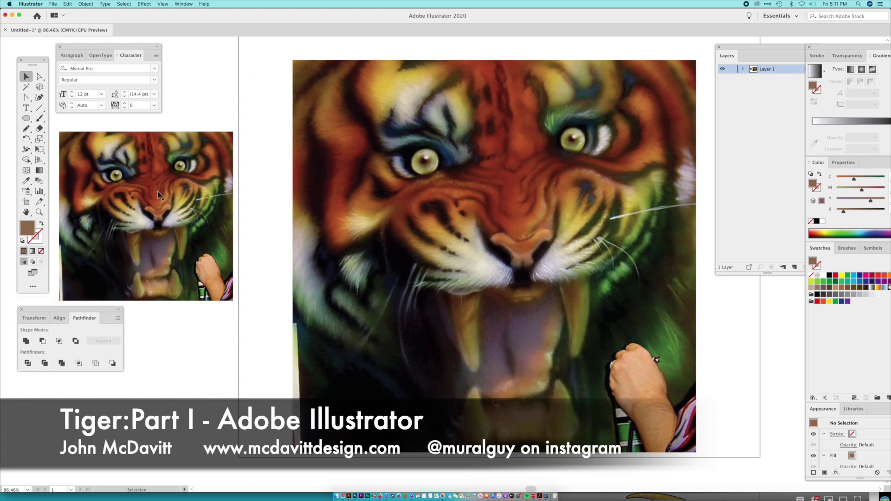
click(773, 51)
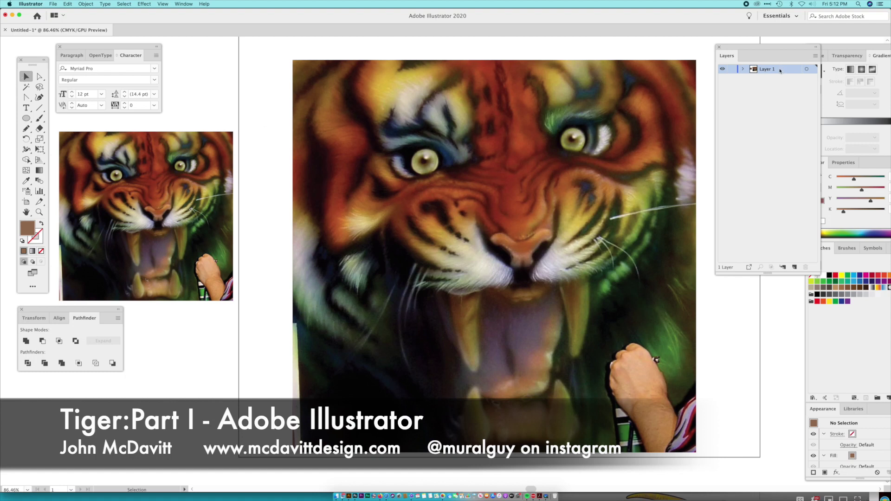
click(815, 56)
click(780, 63)
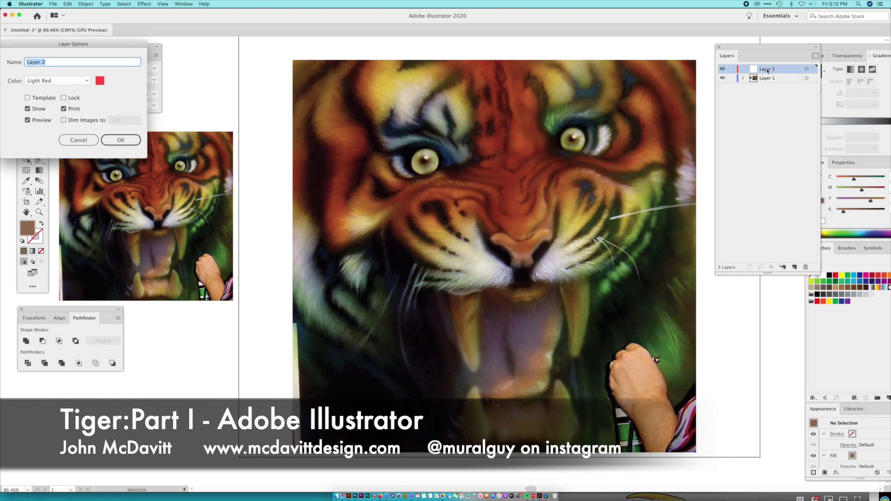
text(Outline Layer)
key(Return)
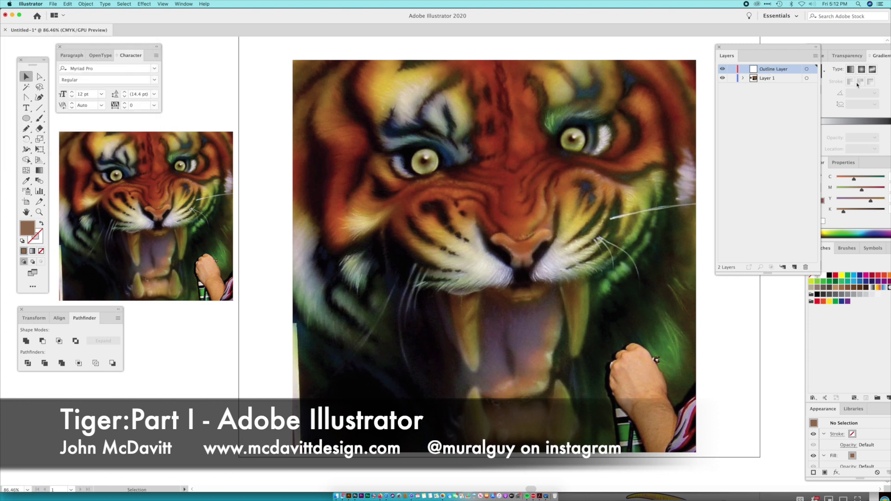
Lower the large tiger image's opacity to 37% and lock Layer 1
click(789, 80)
click(633, 96)
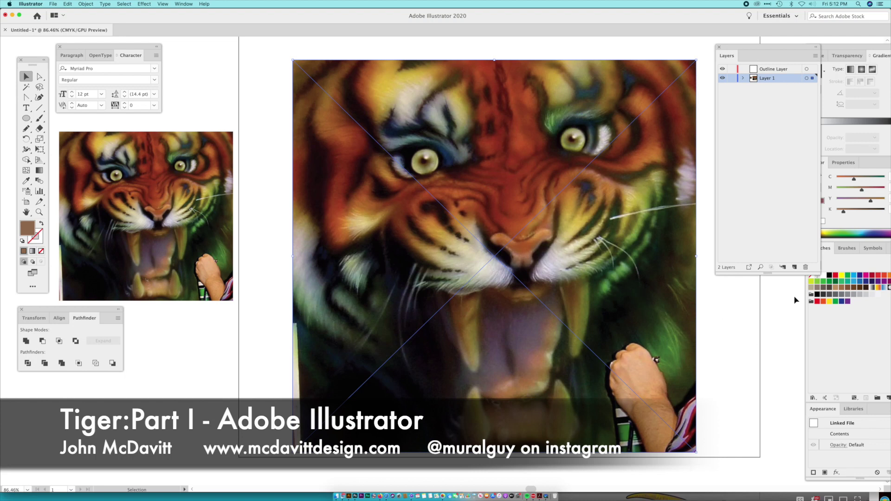
click(843, 134)
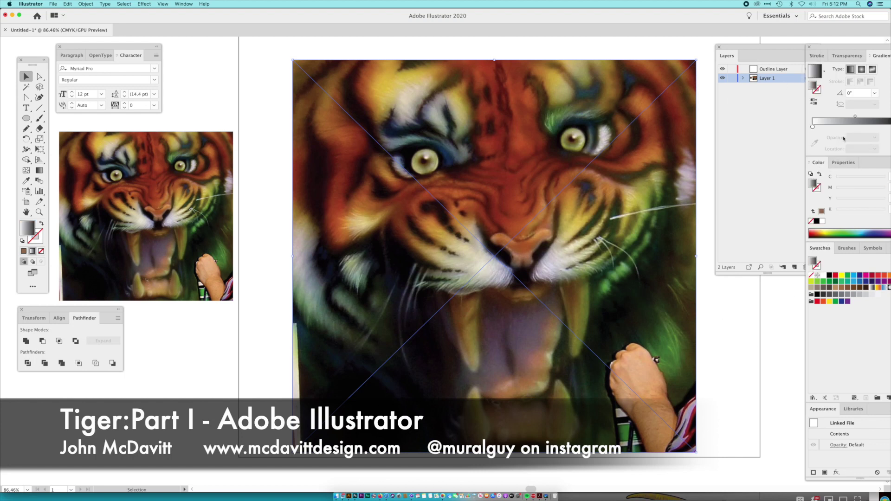
click(858, 59)
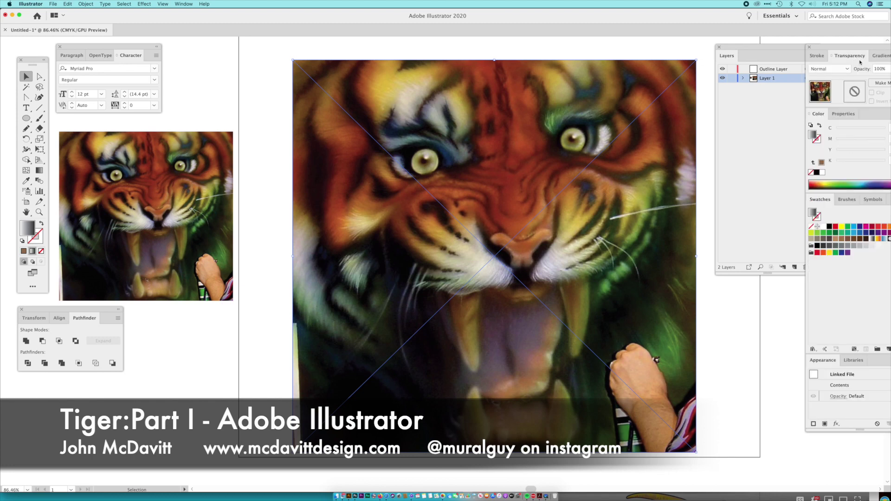
drag(858, 48, 843, 52)
click(878, 70)
drag(878, 80, 858, 80)
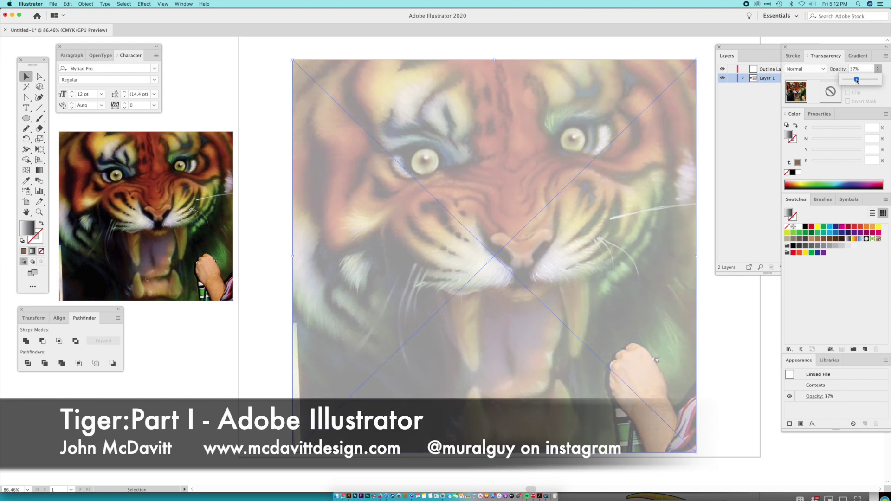
click(731, 78)
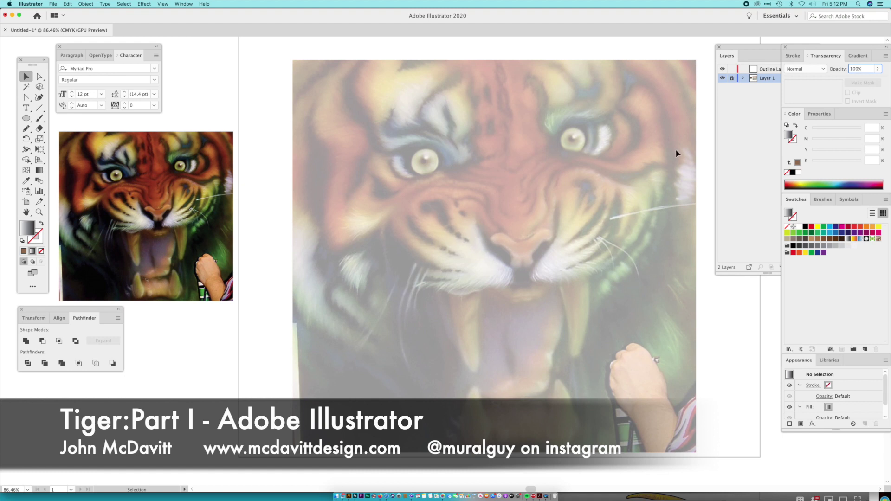
Make Outline Layer active and choose the Pen tool for tracing the tiger's muzzle
click(771, 70)
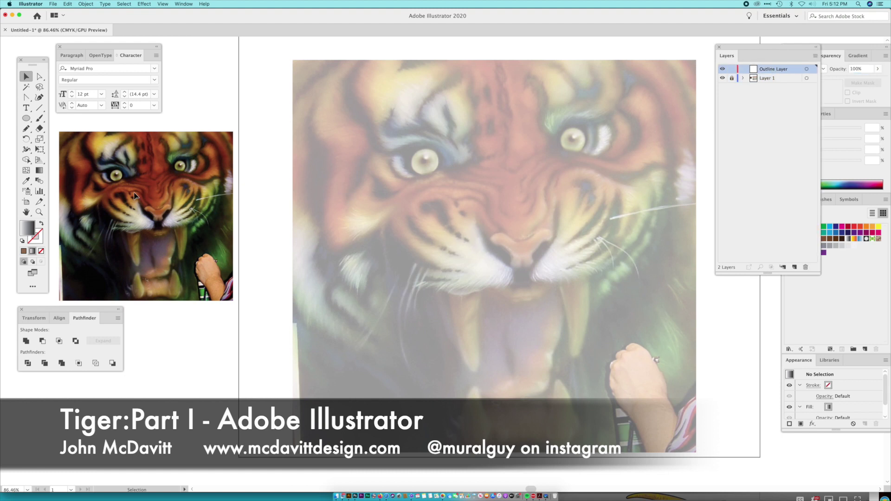
click(39, 212)
drag(459, 222, 575, 340)
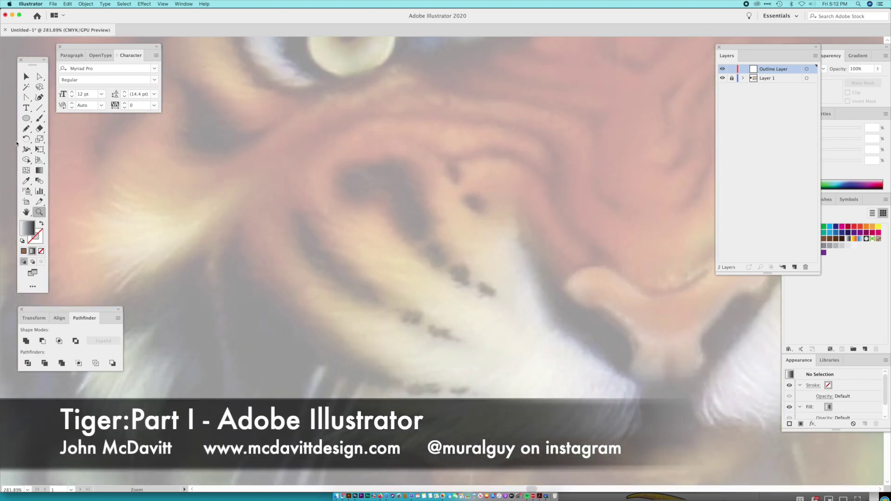
drag(26, 97, 55, 97)
scroll(325, 204, right, 5)
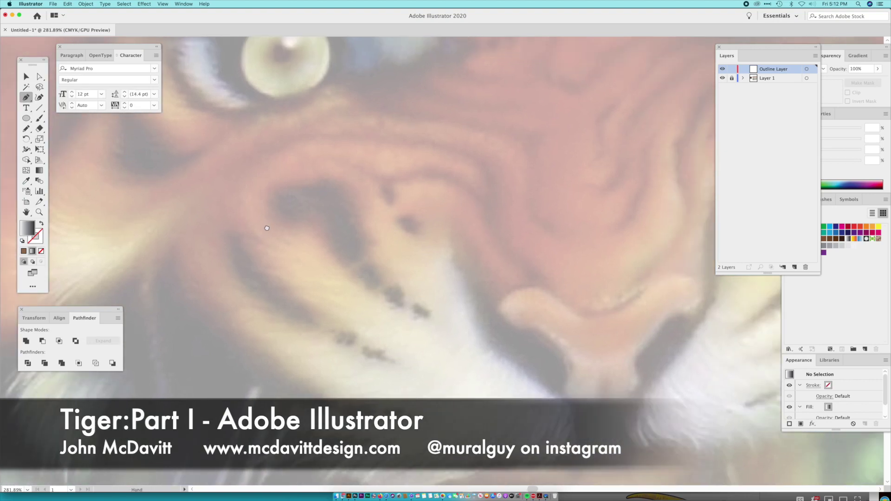
scroll(241, 181, down, 3)
key(super+minus)
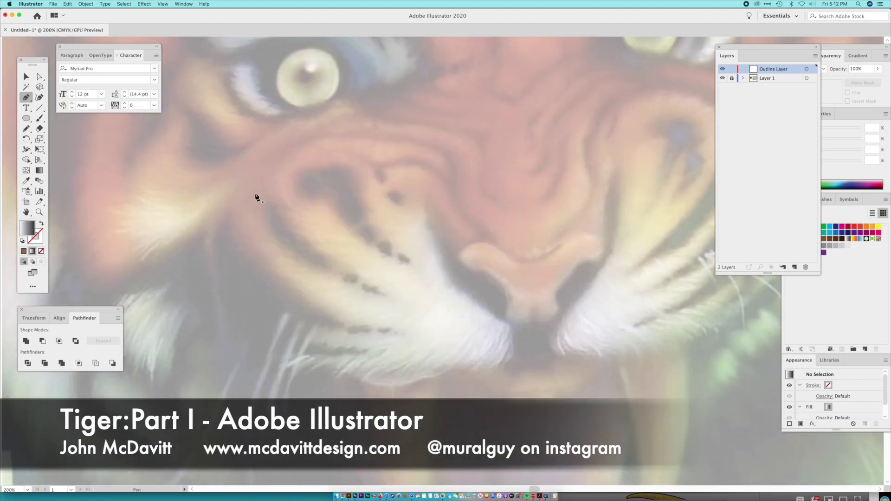
Trace the lower muzzle stripe's edge with the Pen tool, from its tip beneath the eye down toward the nose
click(361, 158)
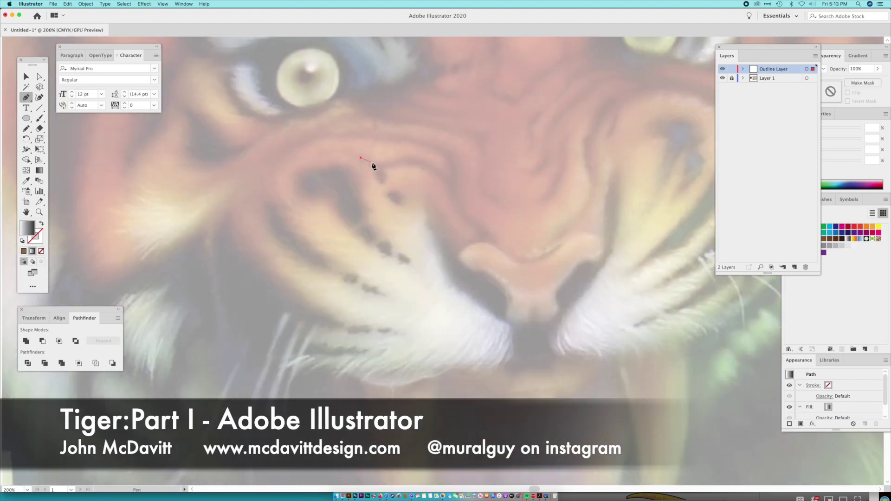
click(373, 163)
mouse_move(392, 165)
mouse_down()
mouse_move(414, 165)
mouse_move(457, 201)
mouse_up()
click(408, 163)
click(443, 179)
click(449, 195)
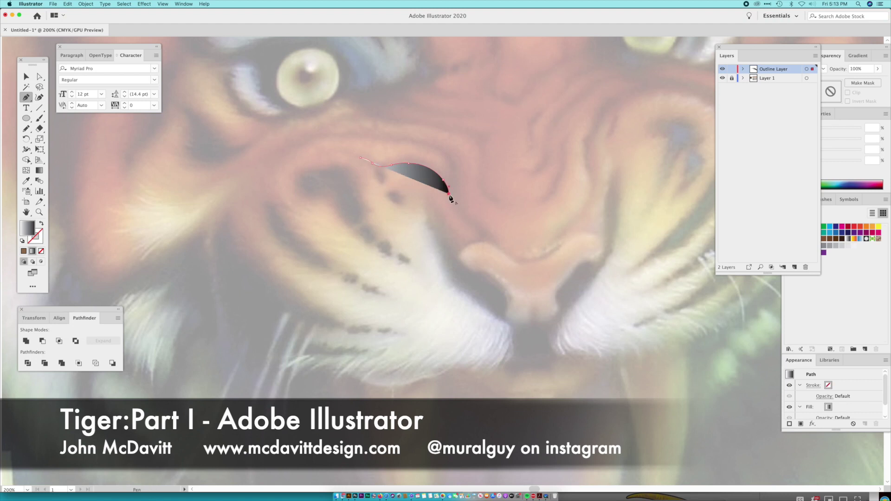
drag(459, 215, 475, 241)
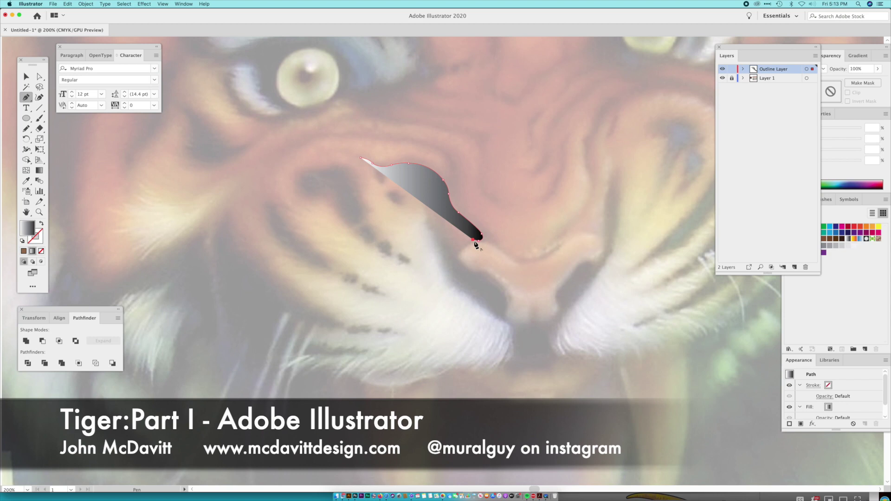
click(468, 242)
click(464, 244)
key(super+z)
key(super+z)
key(super+equal)
key(super+equal)
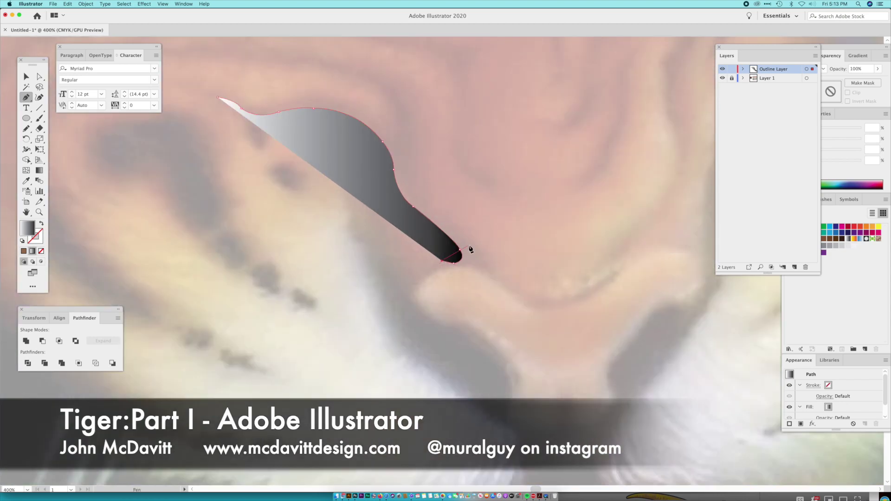
key(super+z)
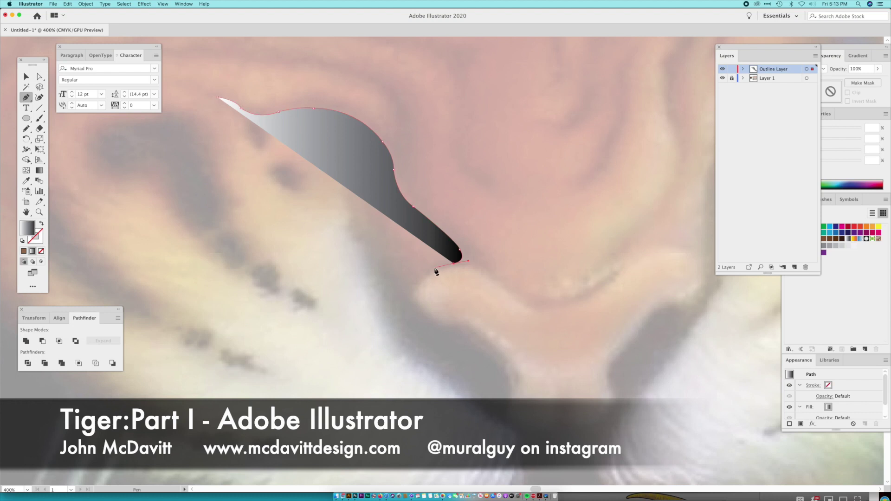
Continue the path around the small hook beside the nose and out to a point along the nose's upper edge
drag(430, 272, 424, 278)
drag(423, 287, 423, 286)
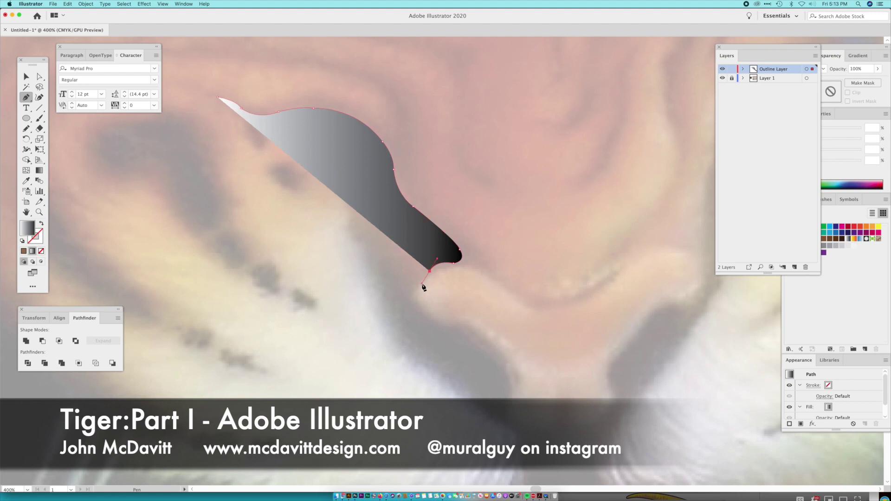
click(429, 271)
drag(495, 276, 529, 300)
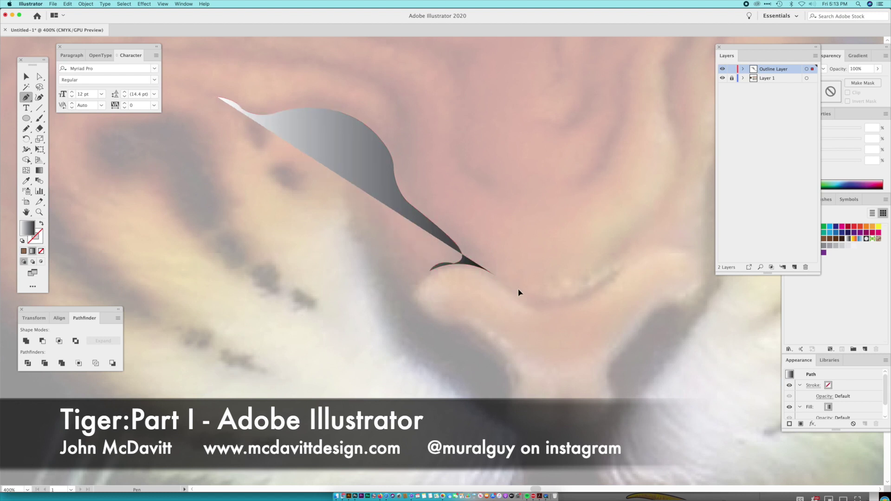
click(489, 270)
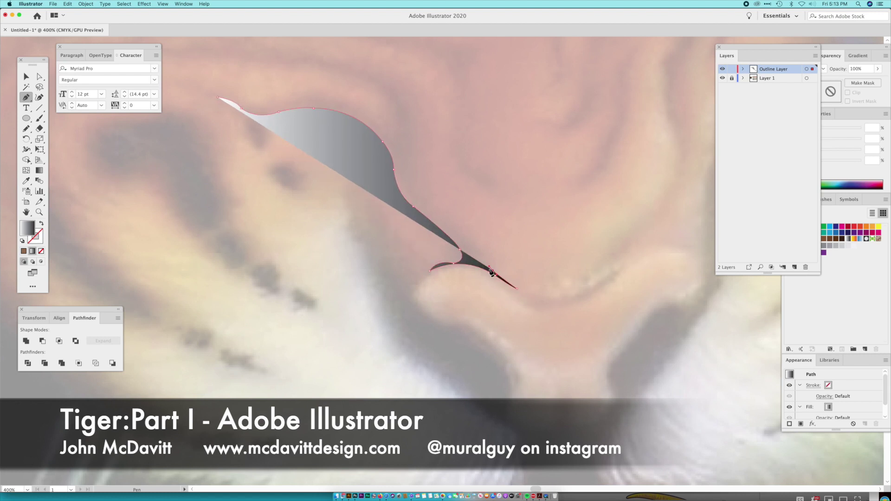
Remove both the fill and the stroke from the path being traced
click(41, 224)
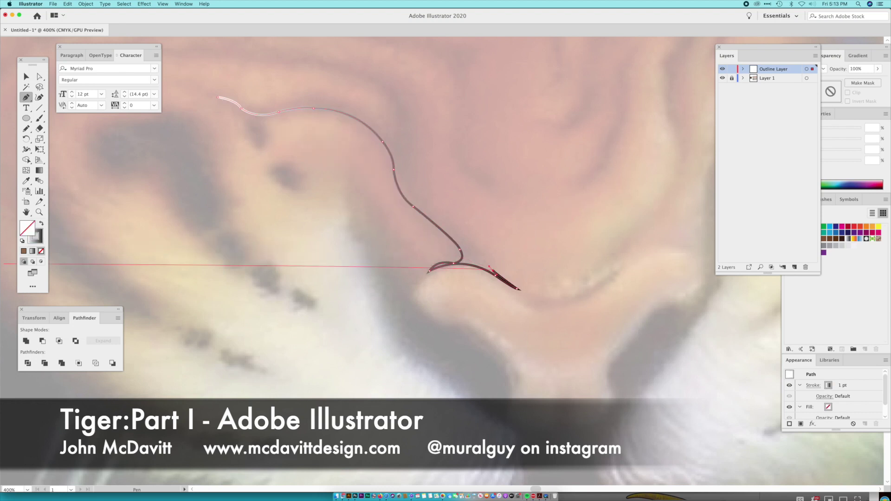
click(34, 240)
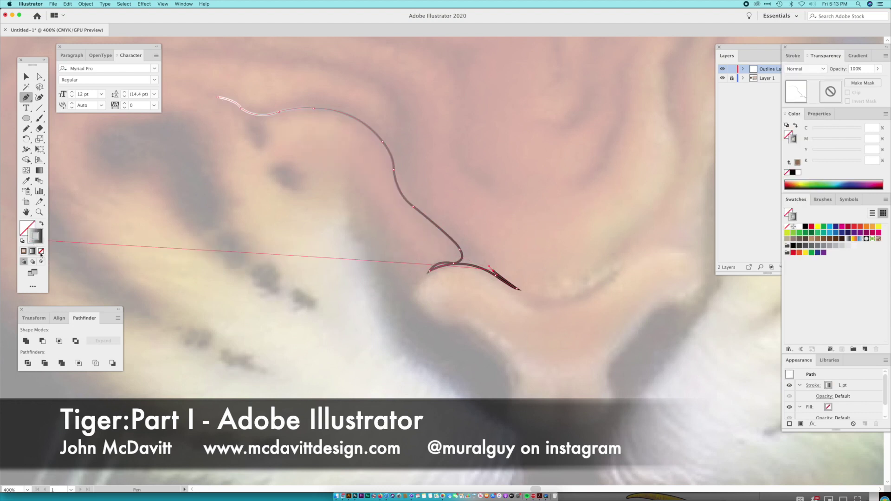
click(41, 251)
Trace the stripe's outer edge from the nose point back up along the side of the snout
click(492, 271)
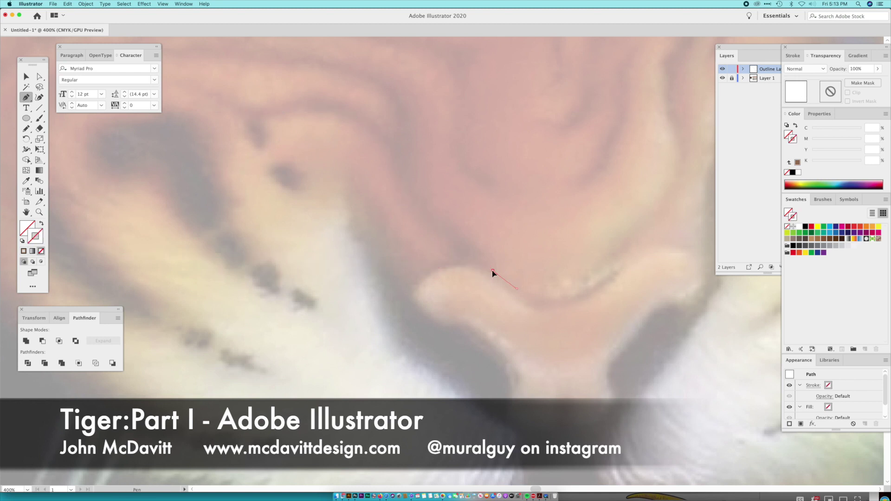
drag(465, 245, 461, 236)
drag(445, 217, 436, 302)
drag(418, 227, 431, 182)
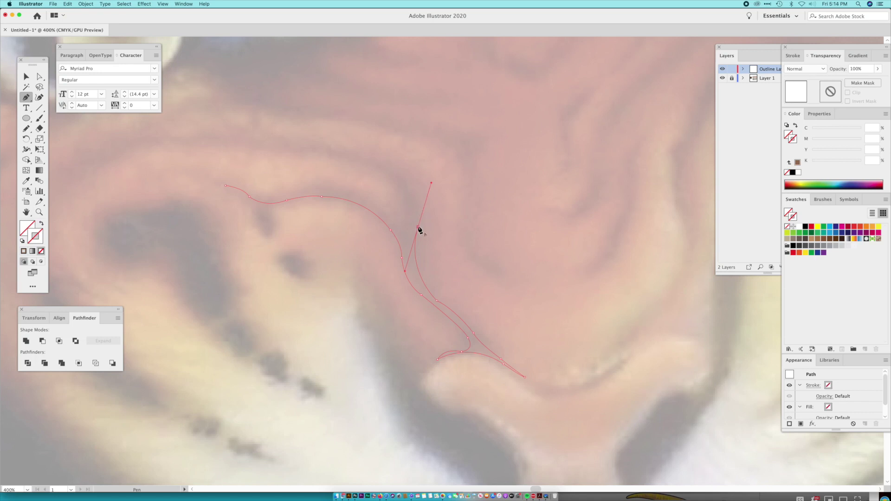
drag(420, 230, 469, 273)
drag(426, 205, 258, 179)
key(super+z)
Trace the upper stripe's top edge across the muzzle toward the cheek, adding jagged fur points near its end
click(343, 190)
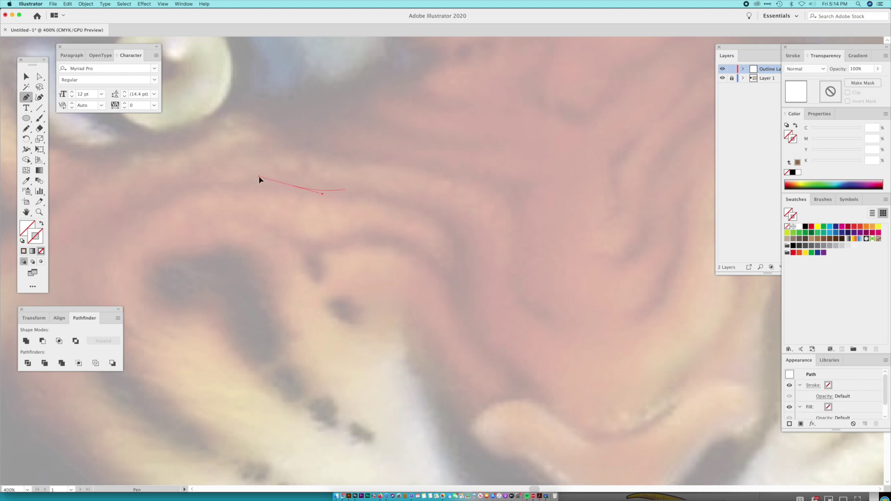
click(291, 185)
drag(185, 185, 154, 195)
click(185, 184)
drag(196, 175, 160, 204)
click(167, 191)
click(166, 188)
click(157, 199)
Taper the upper stripe to a sharp tip and add spiky fur notches along its underside
drag(128, 210, 107, 214)
click(128, 210)
click(165, 197)
drag(167, 199, 178, 184)
click(166, 197)
click(164, 203)
Trace the upper stripe's lower edge back toward the snout, with a small pointed notch before the bend
drag(206, 189, 362, 191)
click(253, 189)
click(299, 193)
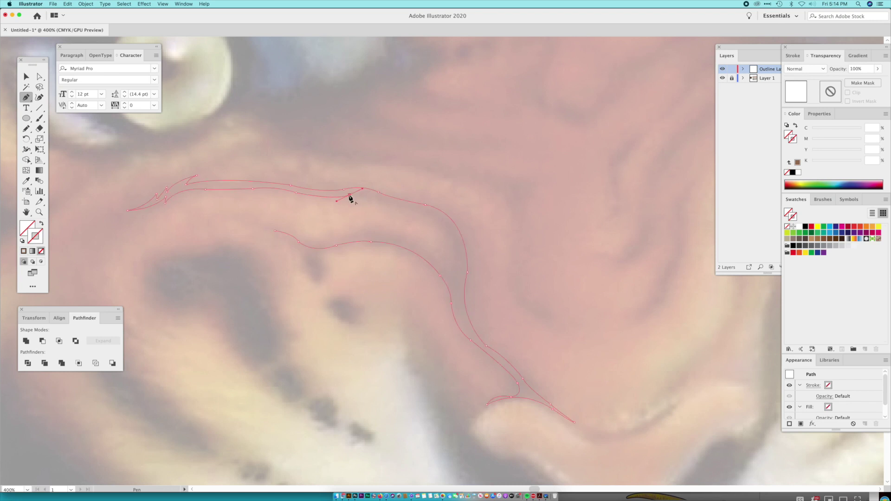
click(350, 196)
drag(388, 203, 400, 209)
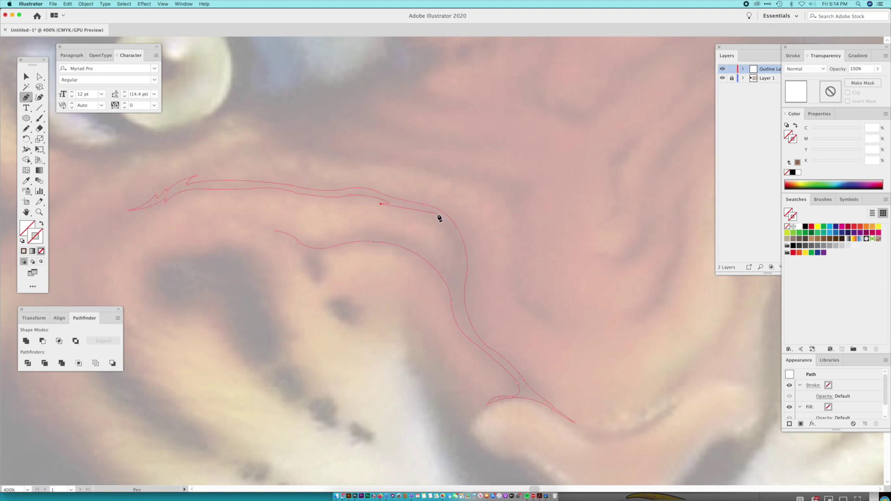
Trace the upper stripe's inner curve down to the fork where the two stripes meet
drag(448, 235, 459, 262)
click(449, 236)
drag(454, 276, 446, 294)
click(455, 277)
Trace the lower stripe's top edge back to its starting tip, adding a fur notch, and close the path
drag(431, 253, 318, 251)
click(431, 254)
click(387, 234)
click(340, 239)
drag(317, 242, 275, 231)
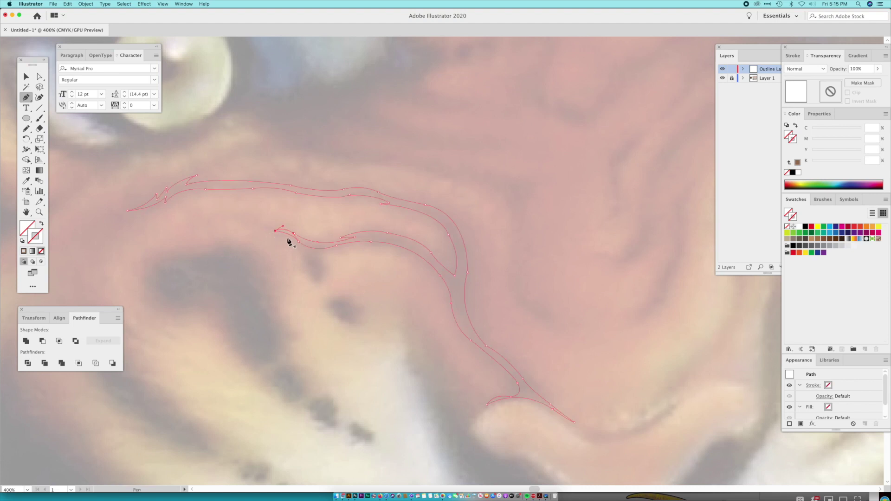
Fill the traced forked stripe with solid black
click(27, 181)
click(25, 227)
click(805, 226)
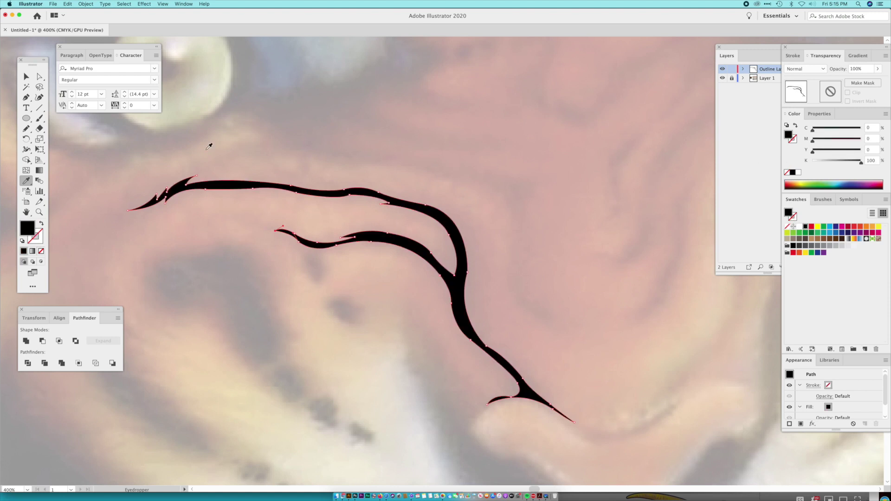
Trace the jagged outer side and top of the small fur spot just below the lower stripe's tip
click(26, 97)
click(312, 276)
drag(307, 271, 310, 275)
click(312, 270)
click(301, 265)
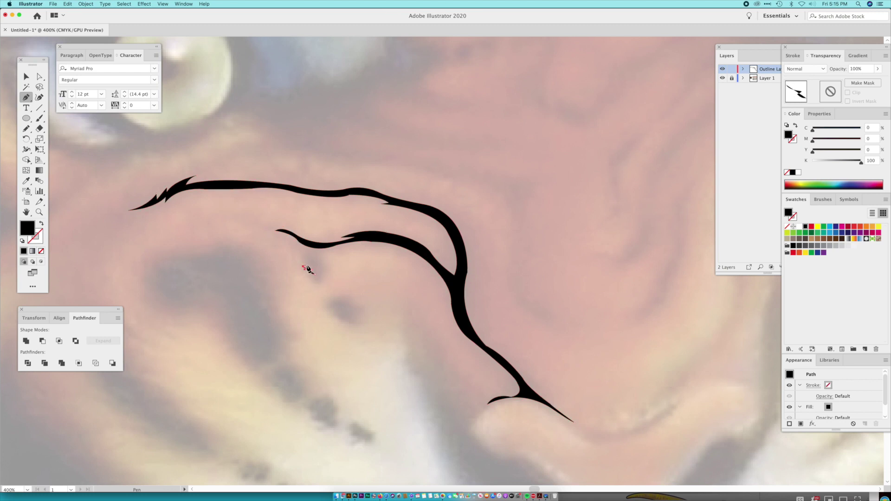
click(305, 267)
click(303, 253)
drag(315, 254, 324, 263)
click(318, 258)
drag(316, 254, 312, 252)
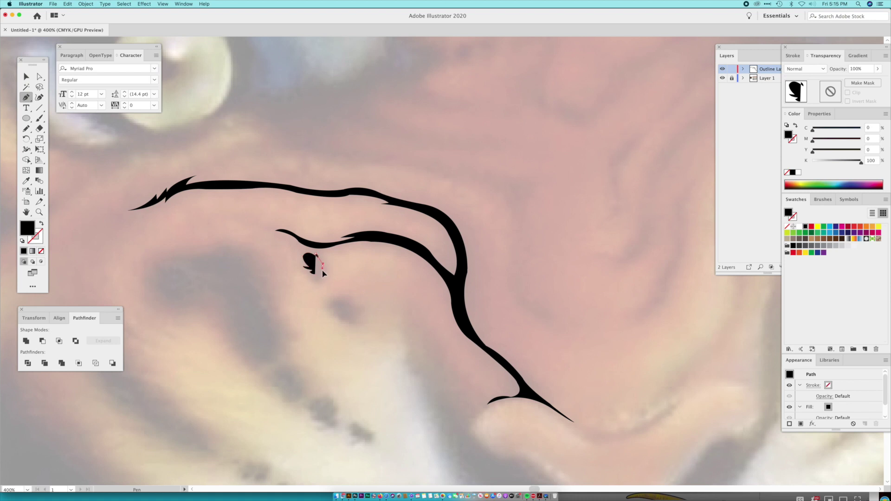
Add fur spikes along the small spot's remaining side and bottom, and close the shape
drag(323, 278, 324, 269)
click(326, 272)
click(320, 277)
click(327, 273)
click(311, 274)
Trace the second muzzle spot below the first as a closed black shape with pointed fur tufts facing the nose
click(326, 304)
click(334, 300)
drag(357, 300, 359, 321)
click(353, 297)
click(342, 299)
click(360, 316)
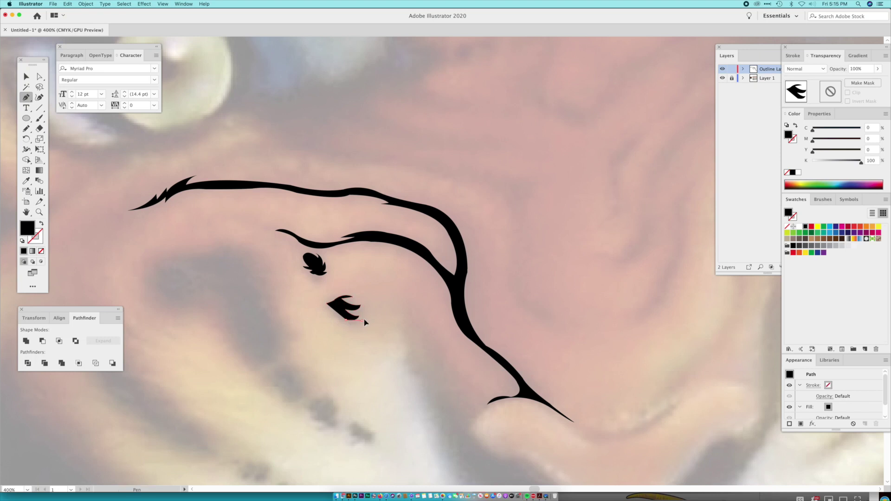
drag(339, 321, 327, 318)
click(340, 322)
click(313, 306)
Trace the top and jagged nose-facing side of the small fur spot just beneath the large dark muzzle patch
scroll(333, 309, down, 5)
scroll(333, 310, left, 2)
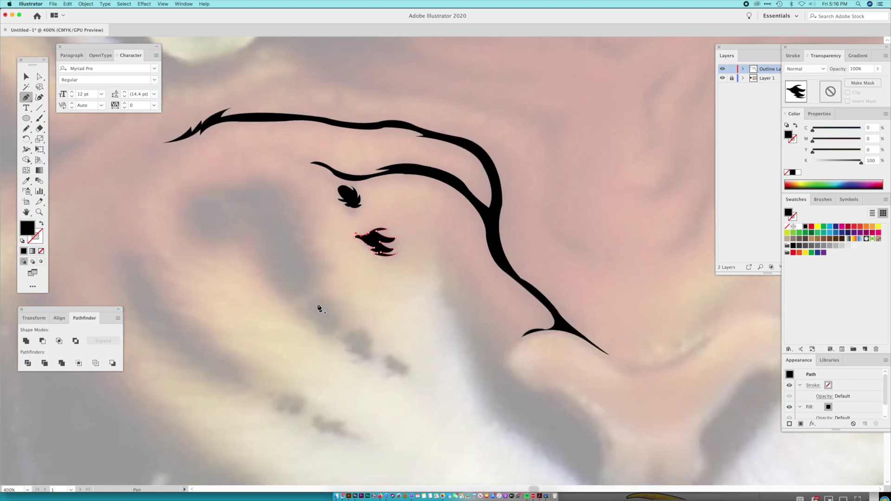
click(315, 305)
click(332, 305)
click(332, 307)
click(325, 310)
click(337, 314)
click(328, 319)
click(342, 320)
click(333, 325)
click(341, 330)
drag(306, 333, 304, 330)
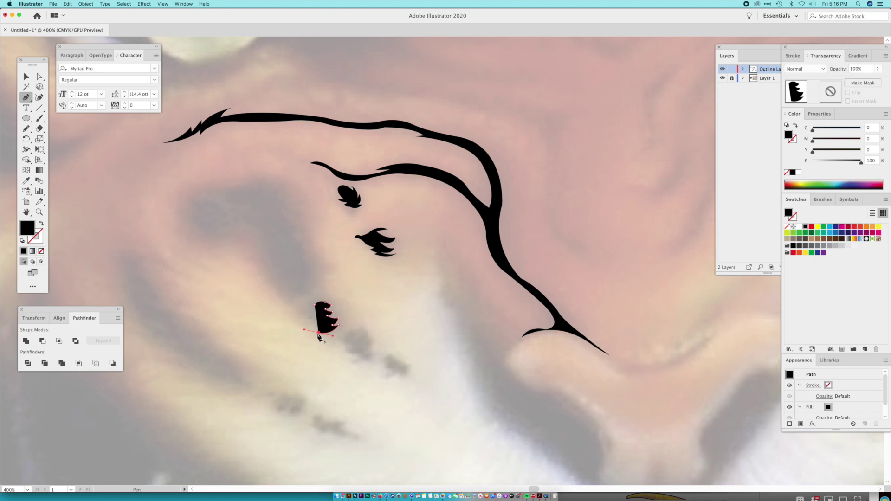
Add fur spikes up the spot's cheek-facing side and close the black shape
click(325, 329)
key(super+z)
click(325, 328)
drag(314, 323, 305, 322)
click(314, 323)
click(303, 316)
drag(318, 313, 295, 303)
click(318, 313)
click(303, 309)
click(320, 304)
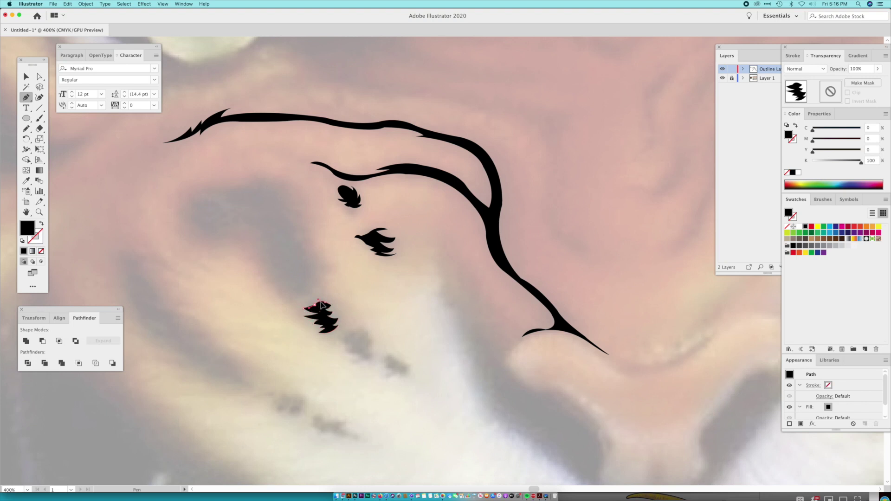
Start the large dark muzzle patch by tracing pointed fur tufts around its lower end, just above the closed spot
click(300, 294)
drag(320, 293, 320, 296)
click(306, 291)
drag(322, 290, 318, 285)
click(323, 279)
click(328, 277)
click(312, 270)
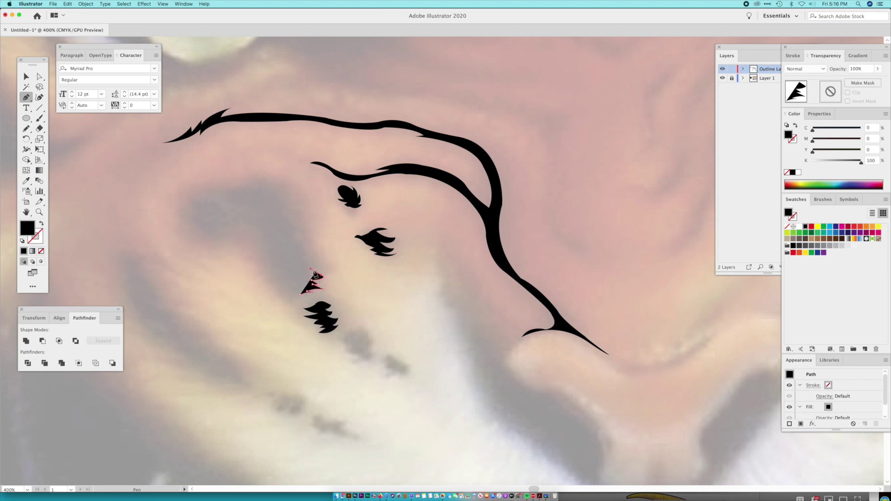
click(333, 268)
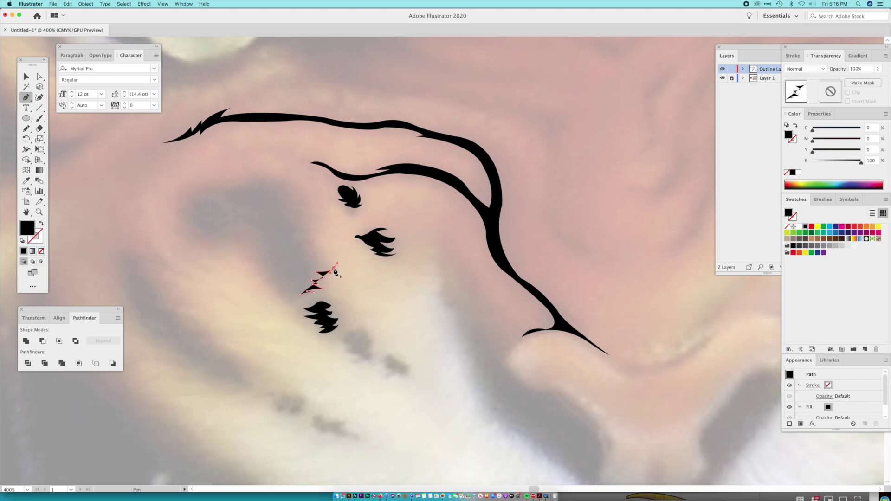
click(292, 254)
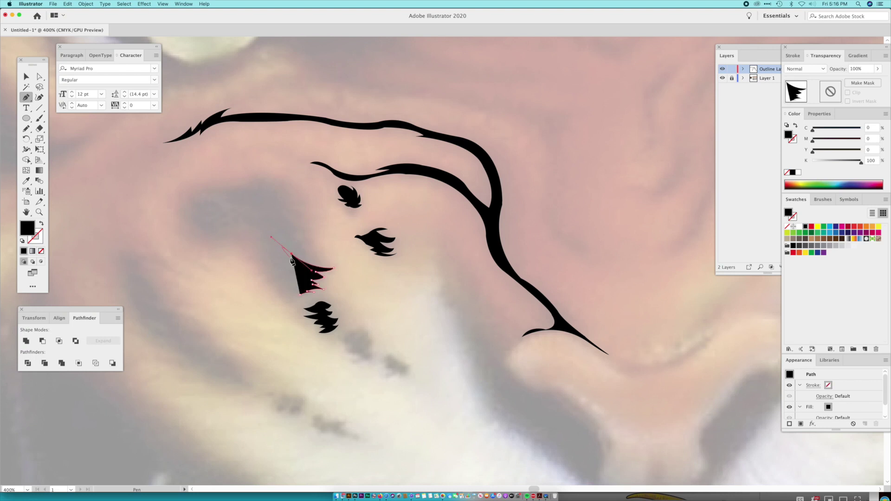
Continue the large patch's nose-facing edge upward as a row of pointed fur spikes
click(324, 258)
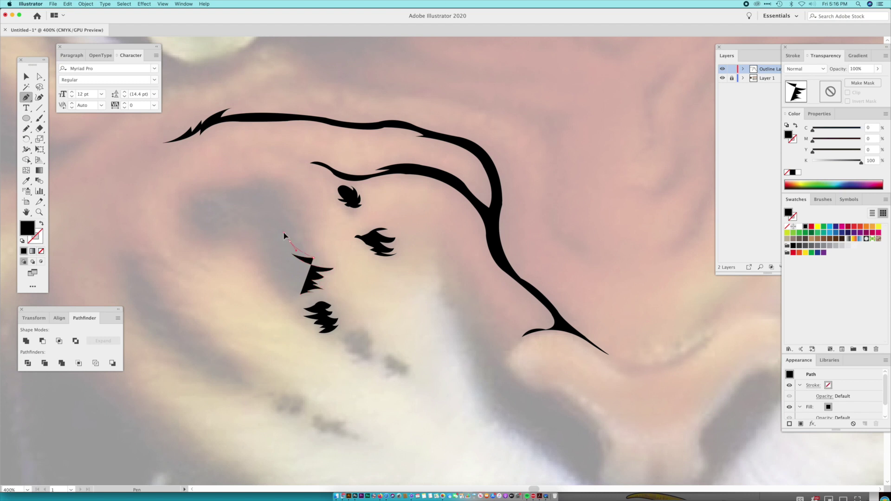
click(284, 233)
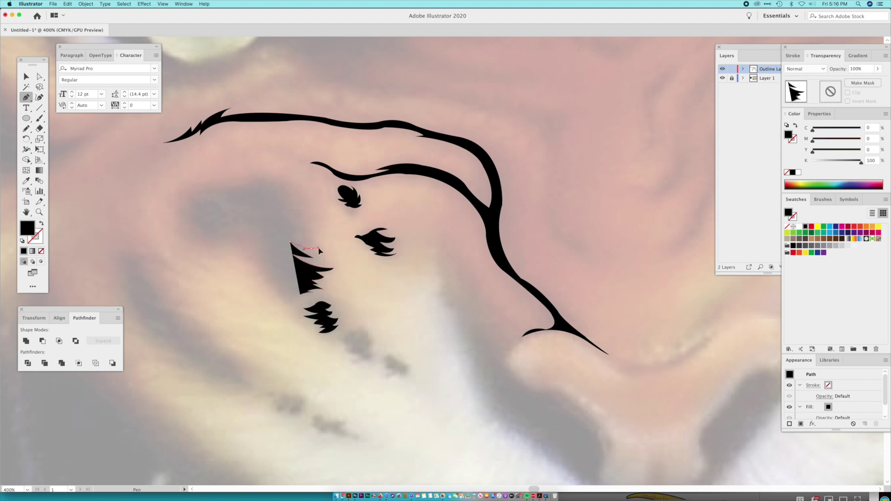
click(312, 249)
click(297, 239)
click(305, 239)
click(297, 233)
click(305, 232)
click(286, 225)
click(297, 222)
click(283, 215)
click(290, 211)
click(289, 203)
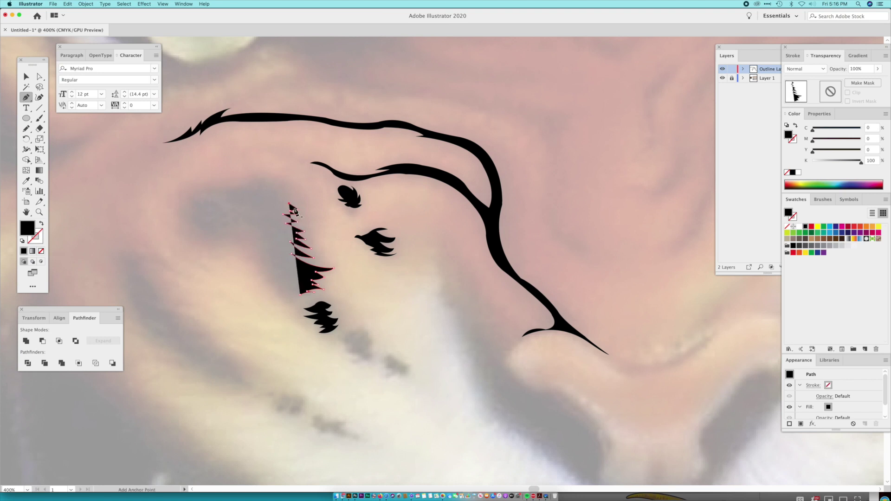
Add short fur spikes up to the large patch's upper corner nearest the nose
click(298, 204)
click(289, 199)
click(299, 199)
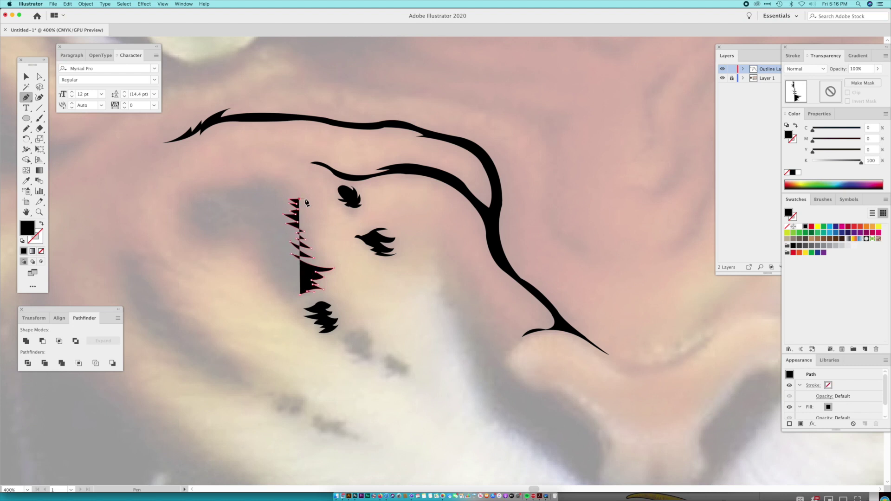
click(290, 197)
click(297, 196)
click(301, 194)
Trace the large patch's gently curved top edge across to its cheek-side corner, with a small tuft midway
drag(281, 182, 263, 182)
click(280, 183)
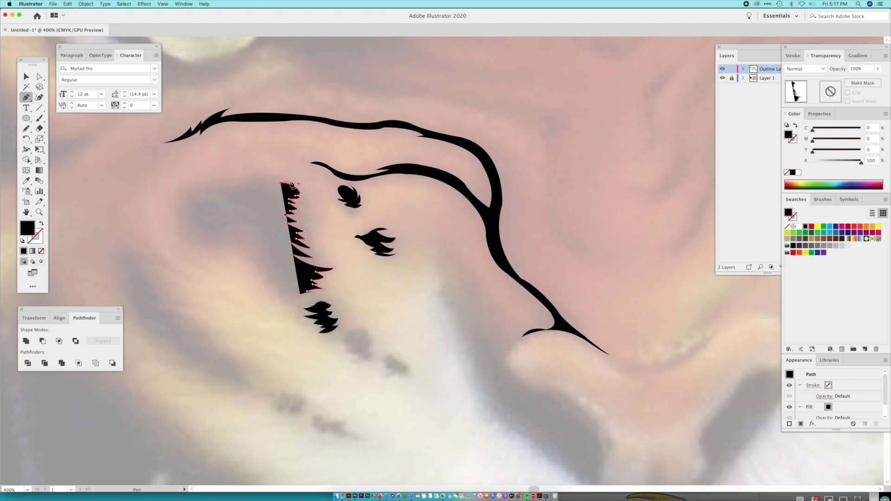
click(290, 181)
drag(251, 181, 238, 184)
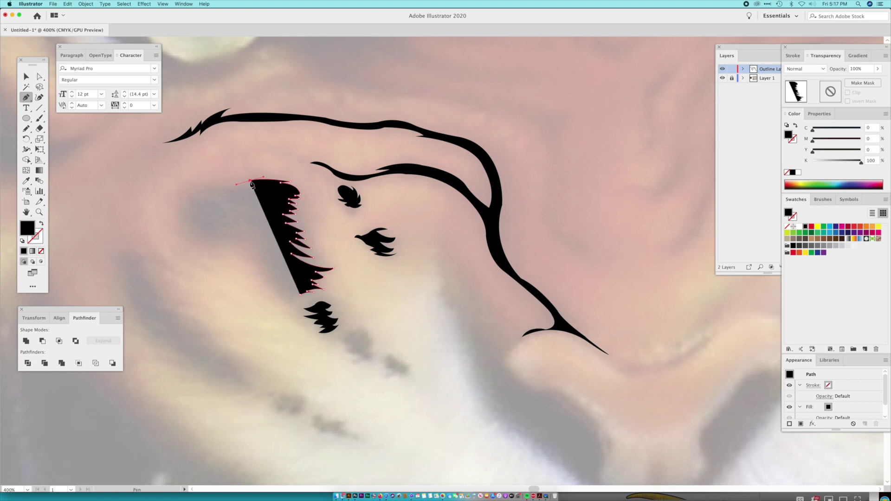
click(258, 184)
drag(213, 184, 193, 177)
super+click(205, 184)
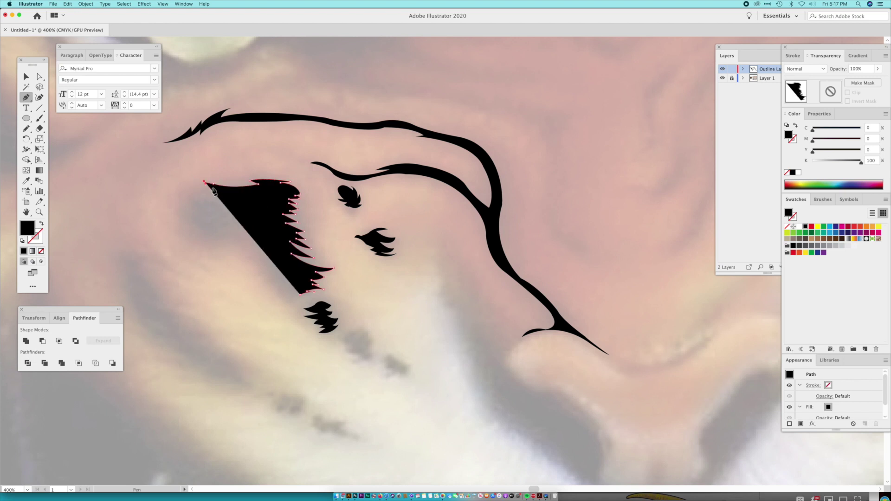
Trace long fur spikes down the large patch's cheek-side end
super+click(199, 189)
click(194, 191)
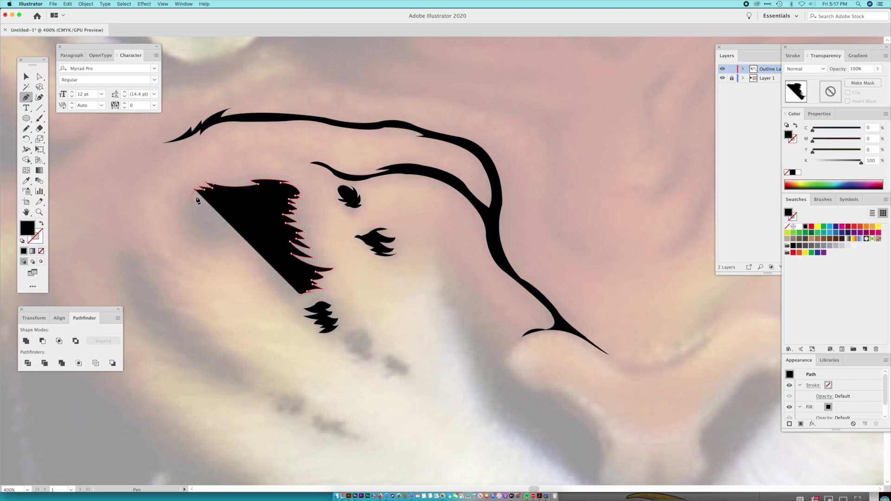
click(207, 197)
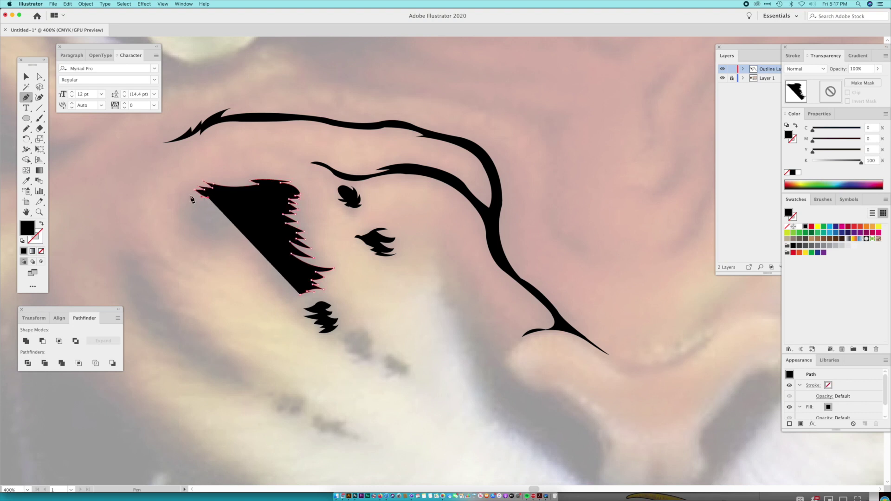
click(185, 193)
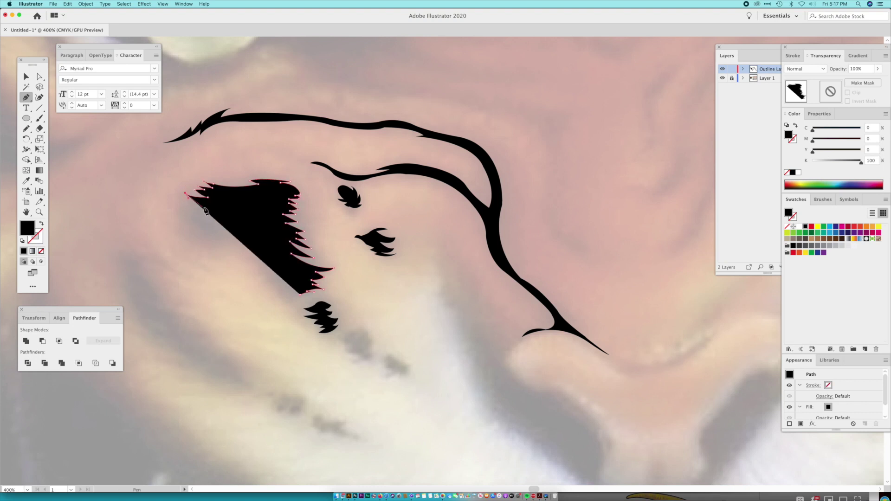
click(207, 207)
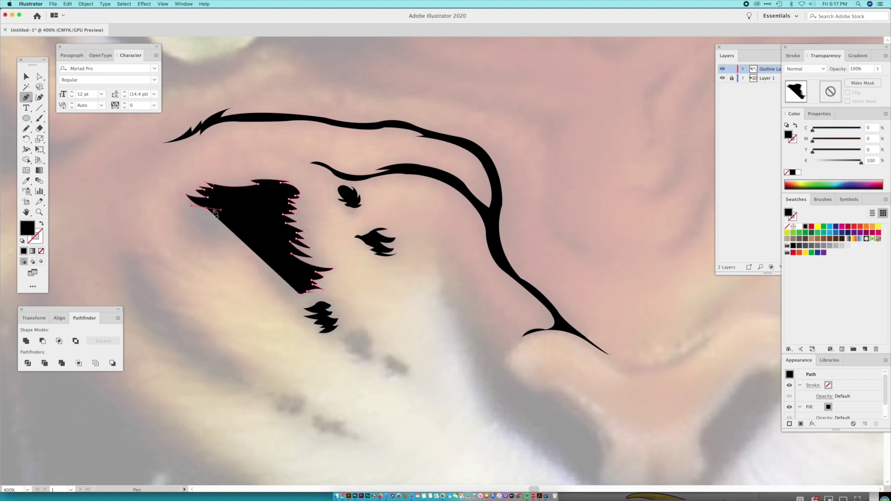
click(182, 203)
drag(202, 213, 207, 214)
click(201, 213)
click(182, 212)
click(209, 227)
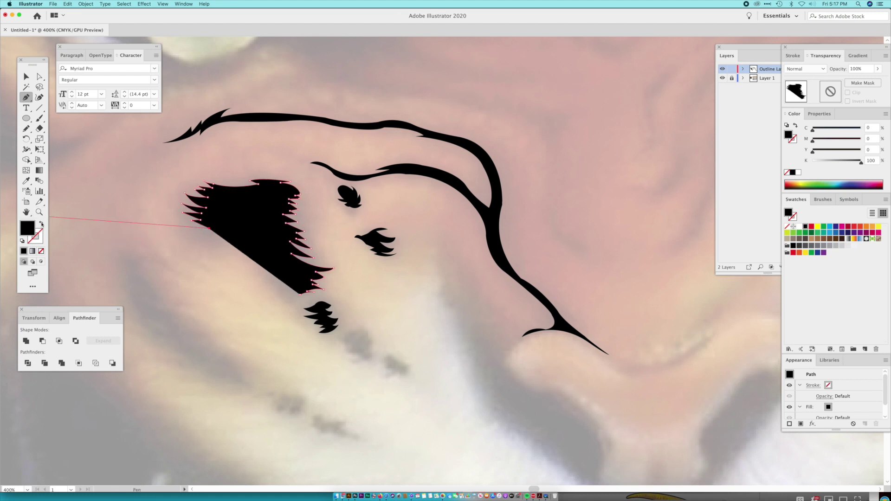
Swap fill and stroke to show the patch as an outline, and trace the curved underside of its cheek-side end
click(42, 225)
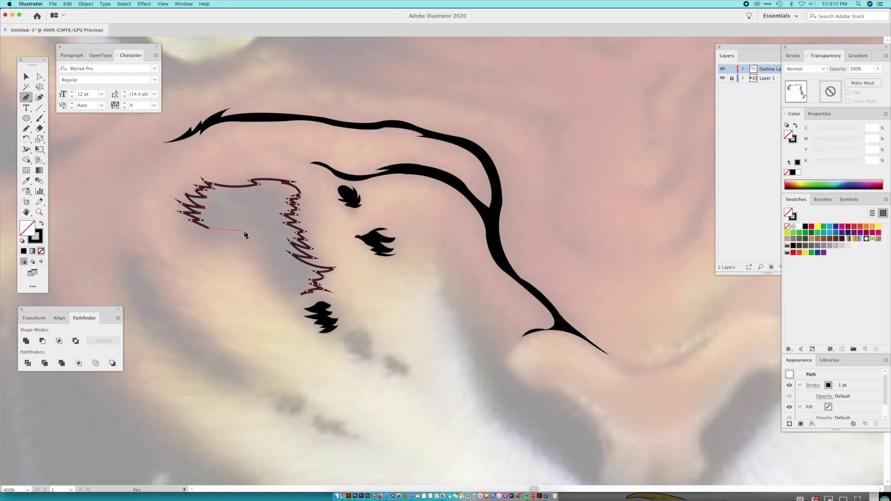
drag(193, 227, 246, 223)
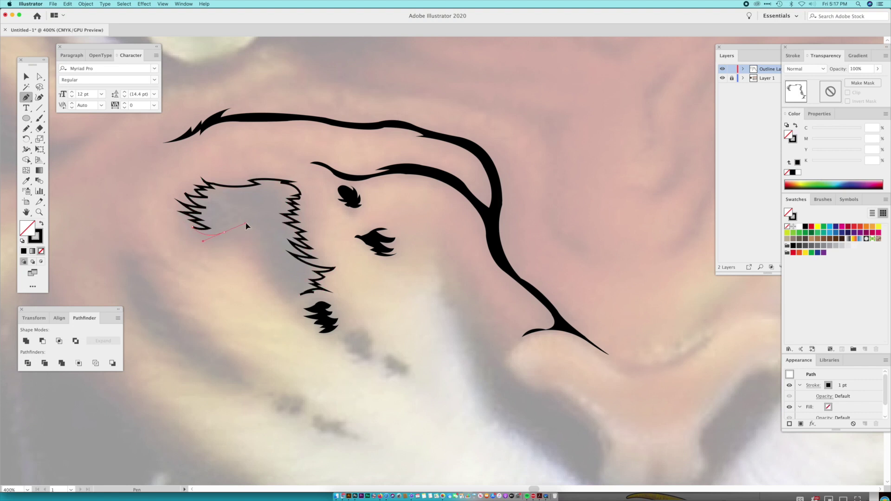
click(225, 232)
click(218, 230)
Trace small fur spikes around the inner bend where the large patch turns downward
drag(236, 228, 249, 234)
click(236, 228)
click(247, 230)
click(239, 232)
click(251, 233)
click(244, 235)
click(255, 237)
drag(245, 240, 241, 239)
click(245, 240)
click(263, 244)
click(252, 246)
click(262, 248)
super+click(248, 252)
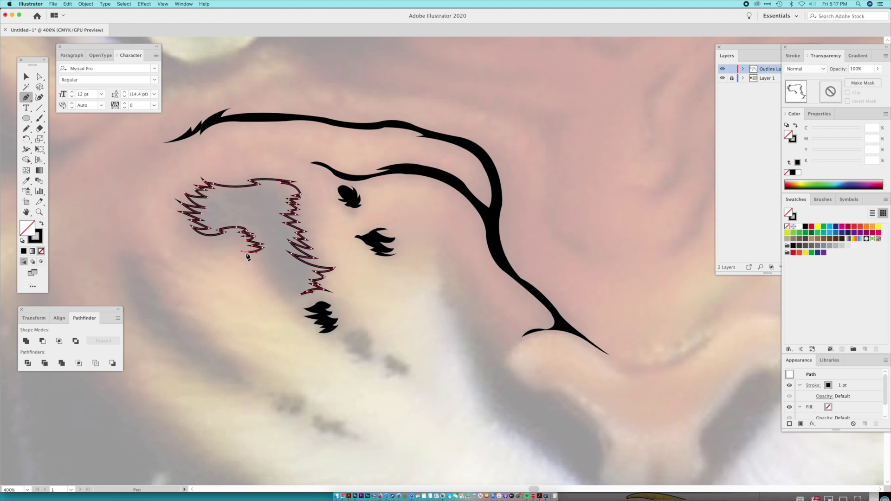
Continue the fur spikes down the large patch's inner edge toward its lower end
drag(264, 254, 272, 253)
click(264, 255)
click(257, 260)
click(267, 262)
click(260, 267)
click(272, 268)
click(260, 276)
drag(286, 276, 264, 281)
click(286, 277)
click(270, 281)
click(289, 284)
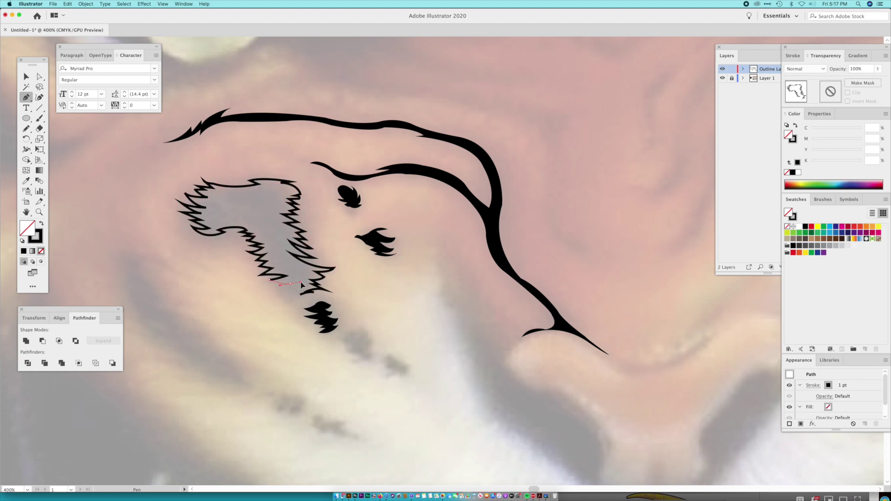
Close the large patch's outline at its lower tip and fill it with solid black instead of the stroke
click(285, 291)
click(288, 295)
click(285, 298)
click(301, 296)
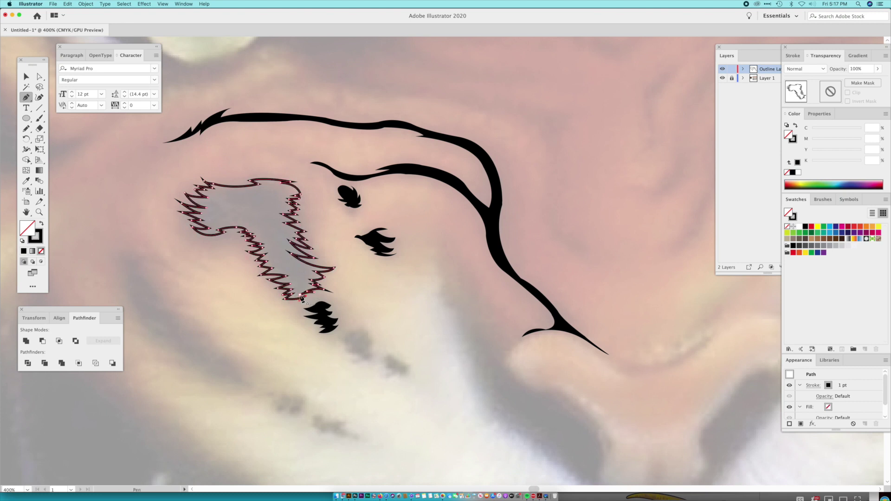
click(41, 223)
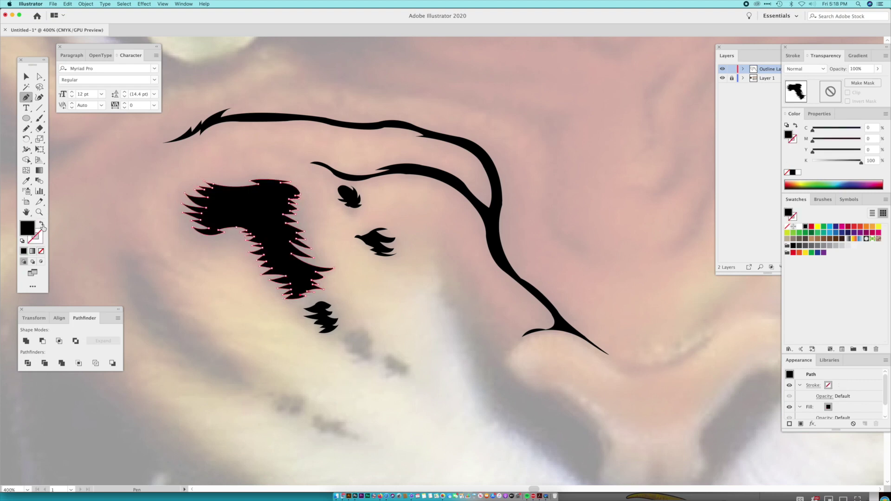
Start the long curved stripe beside the large patch, tracing pointed fur tufts around its upper end
drag(199, 247, 183, 196)
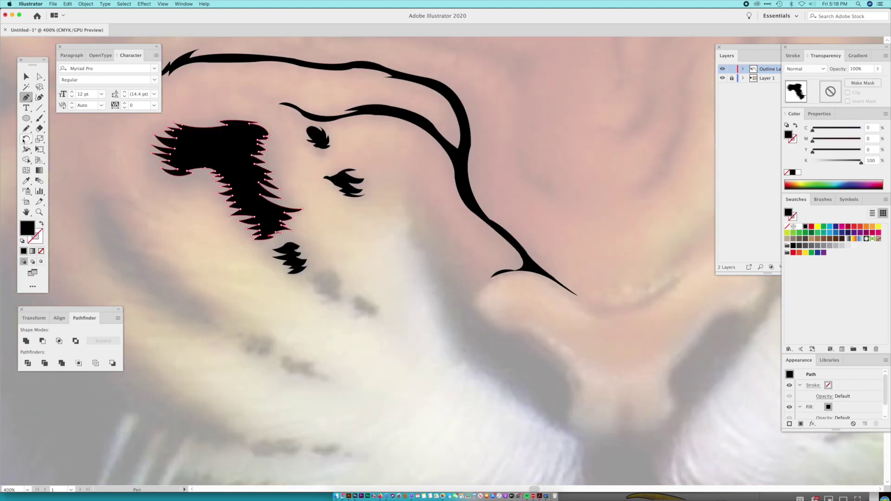
drag(109, 200, 177, 216)
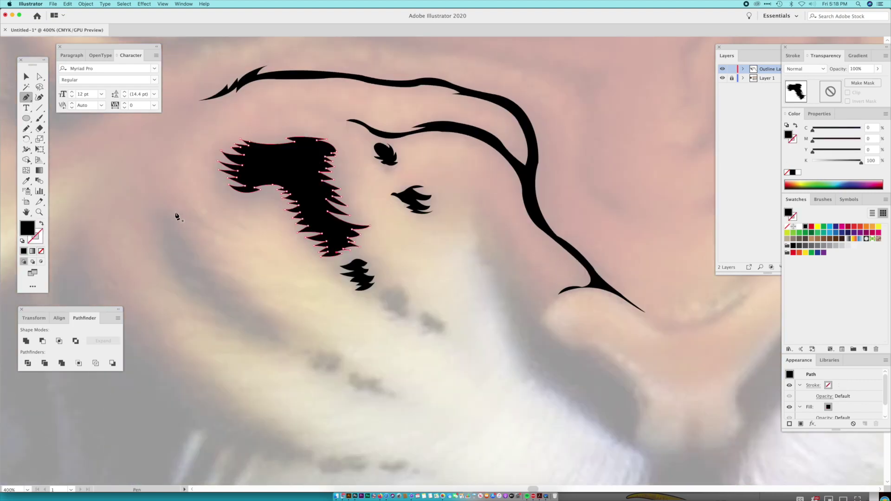
click(168, 206)
drag(207, 229, 186, 193)
click(200, 223)
drag(222, 232, 244, 238)
click(222, 233)
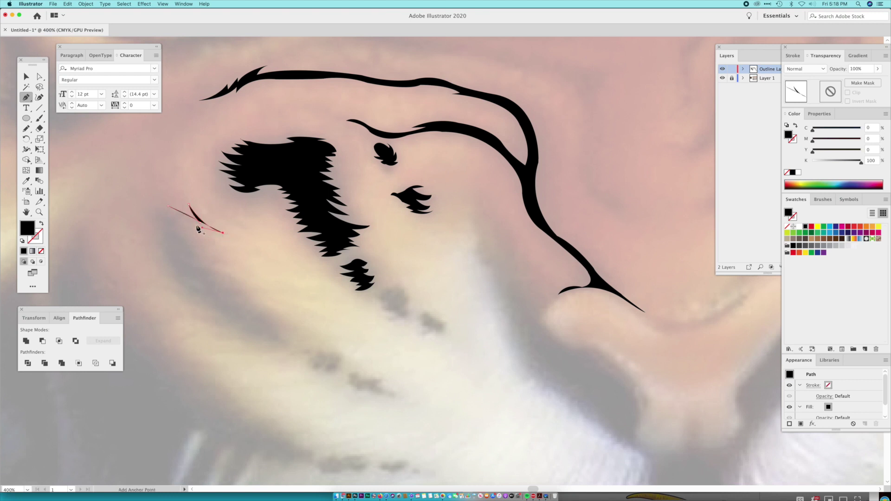
drag(175, 215, 209, 248)
click(174, 225)
click(193, 242)
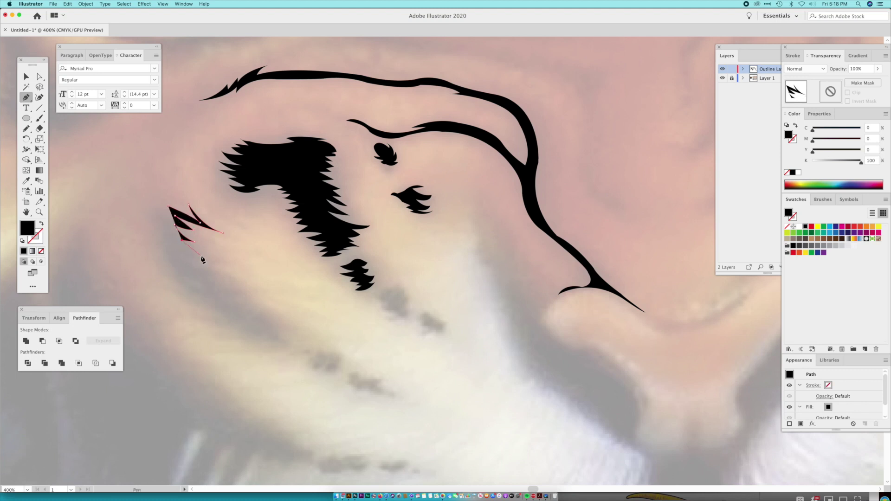
Continue the long stripe downward with a series of long curved fur spikes
drag(211, 259, 230, 276)
click(201, 256)
drag(234, 280, 239, 289)
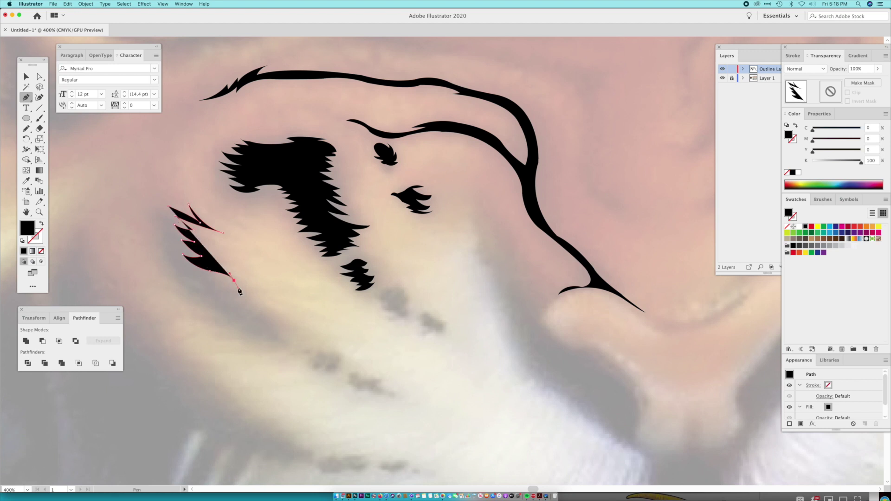
click(205, 277)
drag(243, 289, 256, 289)
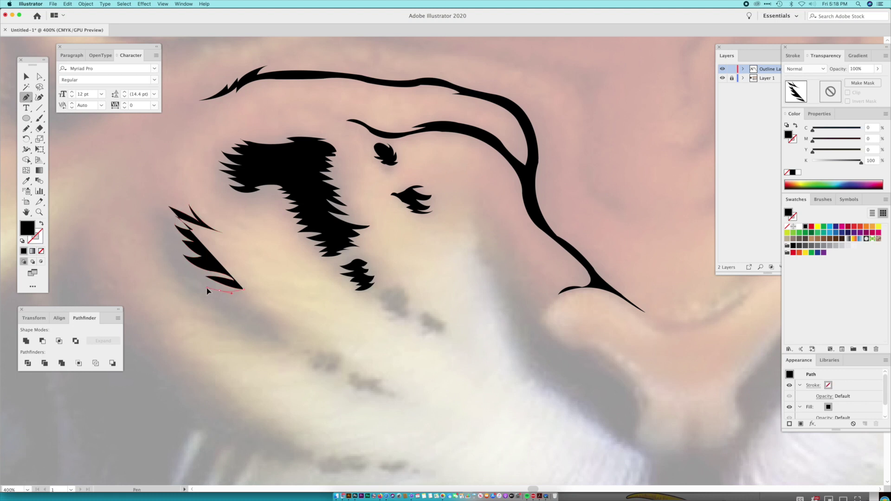
click(207, 290)
drag(247, 300, 259, 299)
click(238, 304)
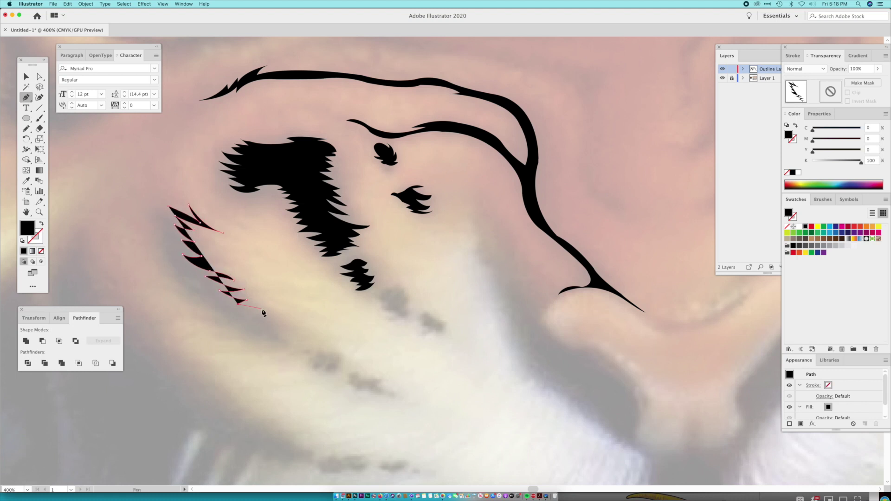
drag(275, 317, 285, 325)
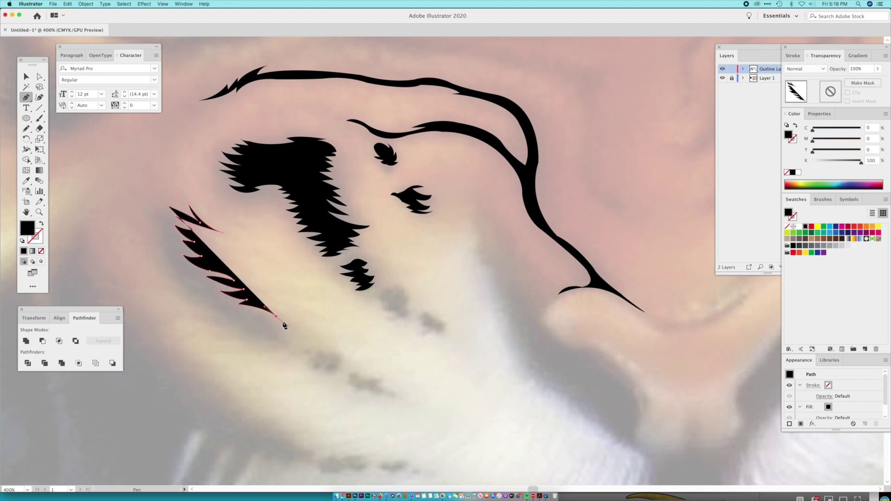
Trace the pointed fur tufts around the long stripe's lower end
click(266, 316)
drag(292, 329, 272, 335)
click(291, 329)
click(280, 334)
click(290, 341)
click(261, 338)
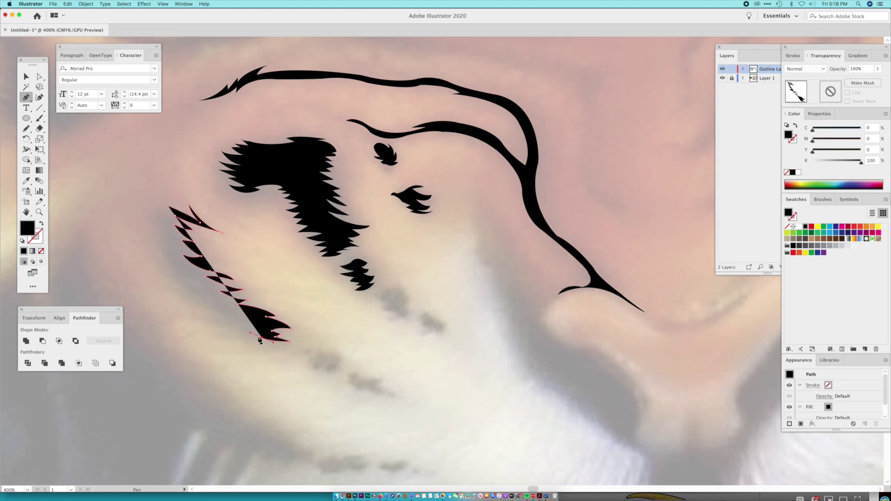
Trace long pointed fur spikes from the long stripe's lower end up along its outer edge
click(265, 336)
mouse_move(239, 332)
mouse_down()
mouse_move(197, 320)
mouse_move(252, 322)
mouse_up()
click(238, 331)
click(246, 329)
click(237, 317)
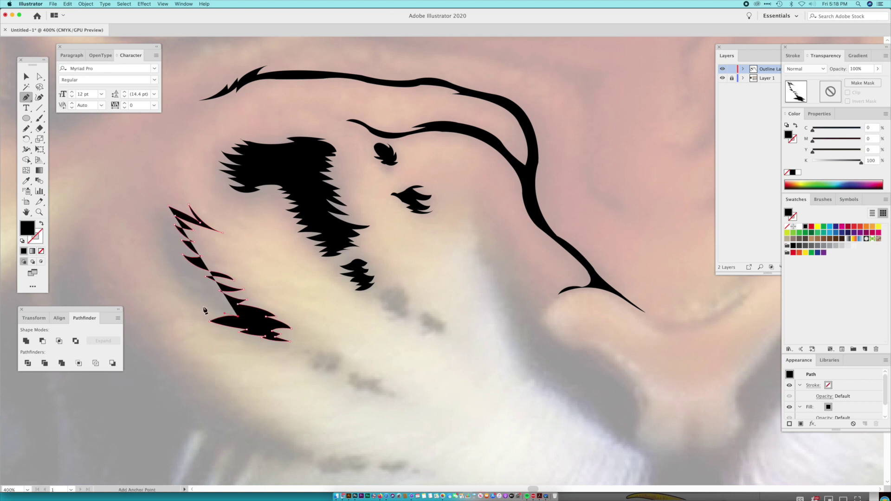
drag(187, 295, 209, 297)
click(205, 295)
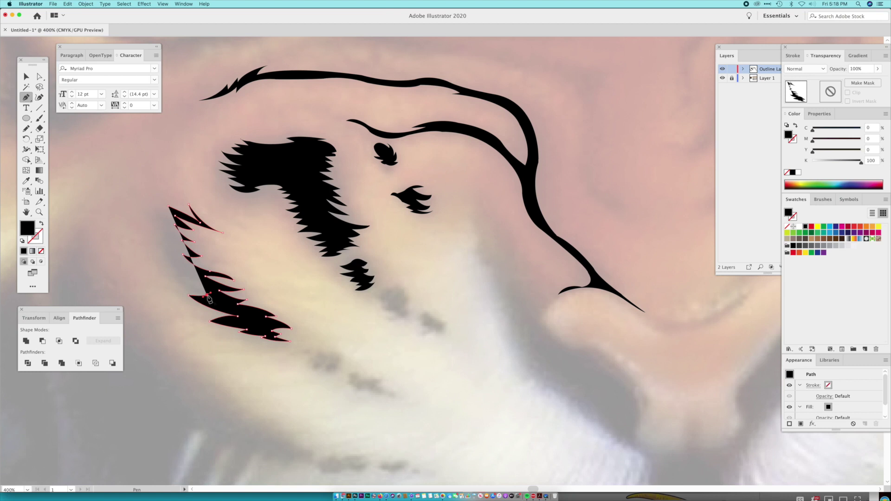
Continue the long stripe's outer edge upward with curved fur tufts to about mid-height
click(169, 276)
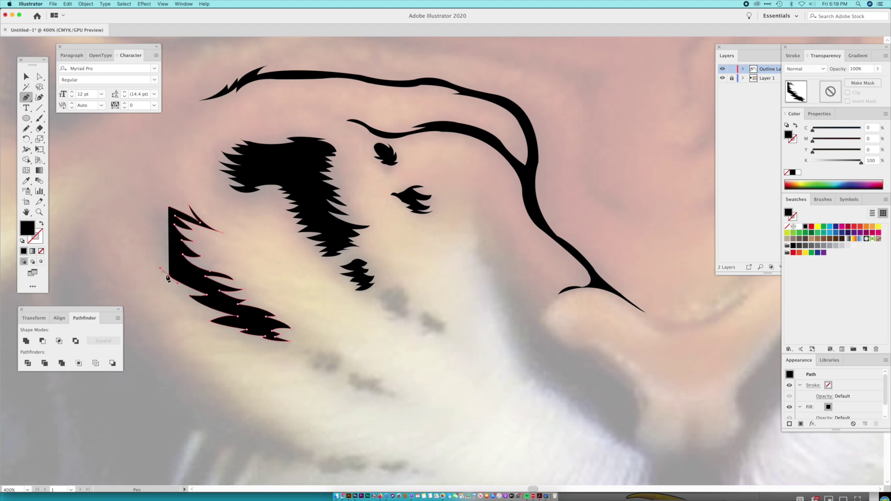
click(180, 277)
click(169, 267)
click(174, 266)
drag(160, 250, 153, 239)
click(159, 250)
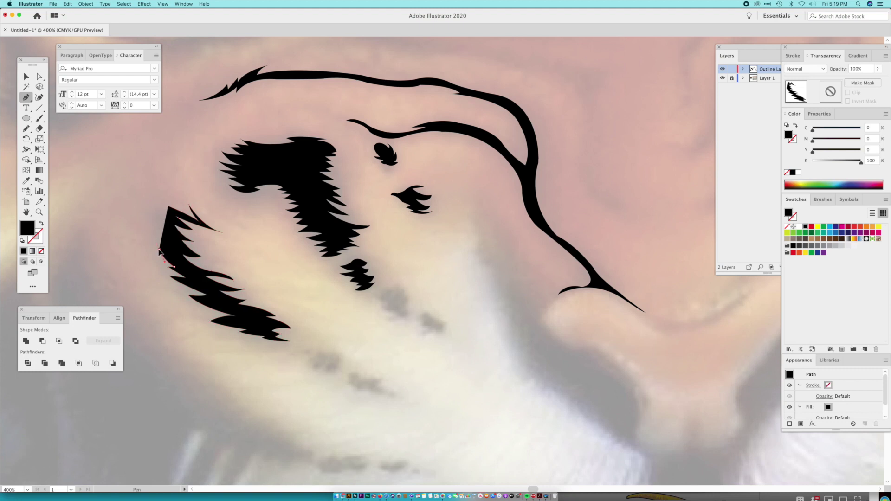
Trace the remaining fur points up to the long stripe's upper tip and close its outline
click(170, 255)
click(158, 223)
mouse_move(153, 213)
mouse_down()
mouse_move(145, 212)
mouse_move(173, 218)
mouse_move(150, 205)
mouse_move(170, 209)
mouse_up()
click(152, 213)
click(166, 215)
click(155, 208)
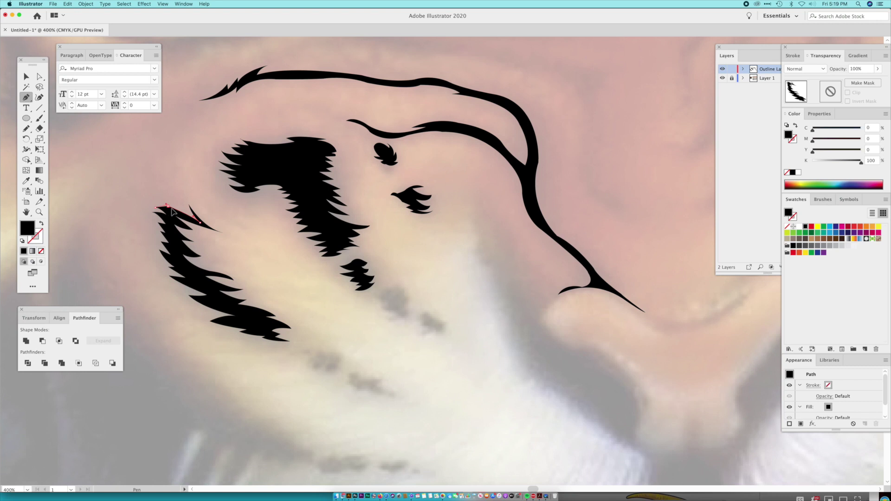
Trace the tiny oval spot just below the long stripe's lower end as a closed black shape
scroll(338, 300, down, 3)
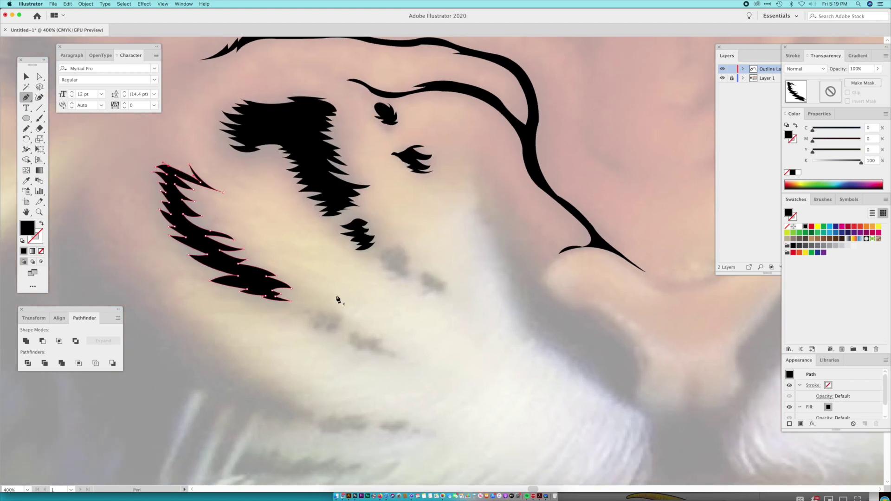
click(299, 312)
click(314, 316)
click(290, 314)
Trace the small S-shaped spot beside the tiny oval as a closed black shape
click(317, 316)
click(328, 314)
click(330, 316)
click(326, 319)
click(321, 320)
click(326, 324)
mouse_move(319, 330)
mouse_down()
mouse_move(310, 330)
mouse_move(325, 325)
mouse_move(322, 316)
mouse_up()
click(311, 330)
click(318, 325)
click(317, 325)
click(316, 321)
click(335, 324)
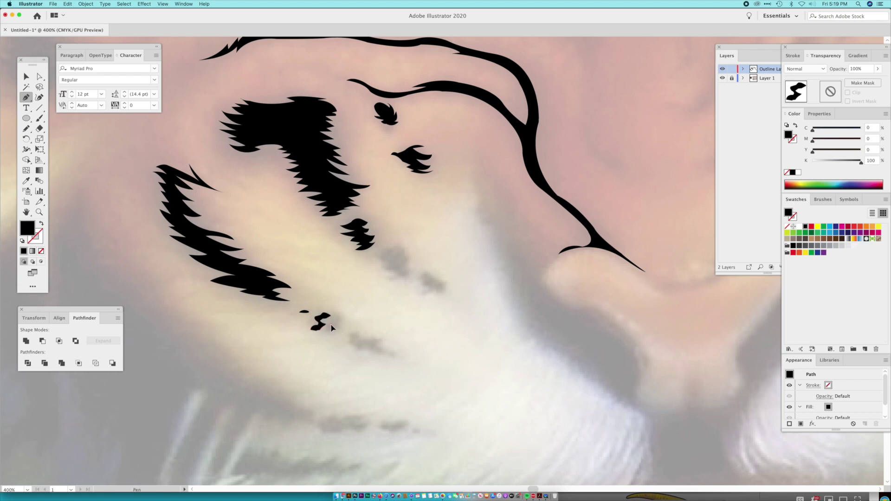
Trace the small lower spot beside the S-shaped spot as a closed black shape
click(338, 324)
click(341, 326)
click(332, 330)
click(328, 330)
click(330, 325)
click(335, 324)
click(335, 324)
Add another small closed spot directly above the one beside the S-shaped spot
click(341, 319)
drag(336, 321, 340, 323)
click(333, 320)
click(333, 317)
click(340, 315)
Start the next elongated cheek patch, tracing its upper edge with curved fur points toward its lower tip
click(346, 332)
click(352, 333)
mouse_move(362, 333)
mouse_down()
mouse_move(364, 344)
mouse_move(385, 344)
mouse_move(366, 347)
mouse_up()
click(358, 339)
super+click(372, 350)
click(371, 347)
click(384, 355)
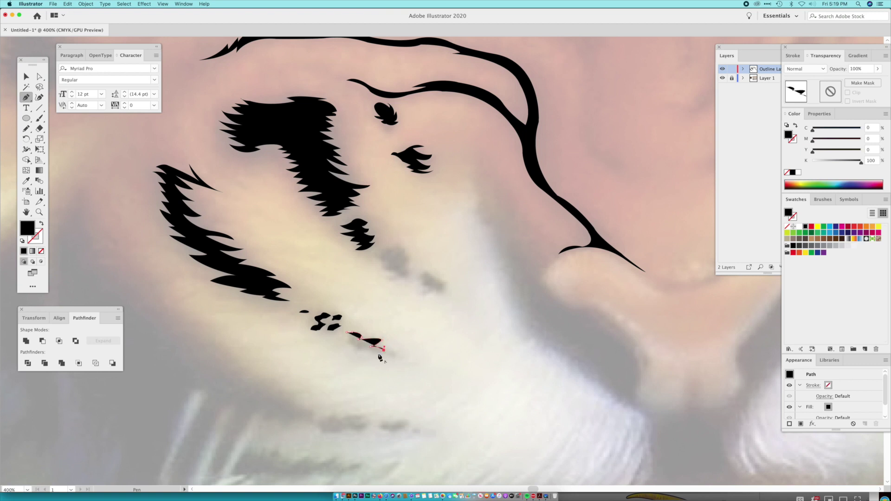
Trace the elongated patch's lower edge back with short fur points and close its outline
click(376, 354)
click(350, 351)
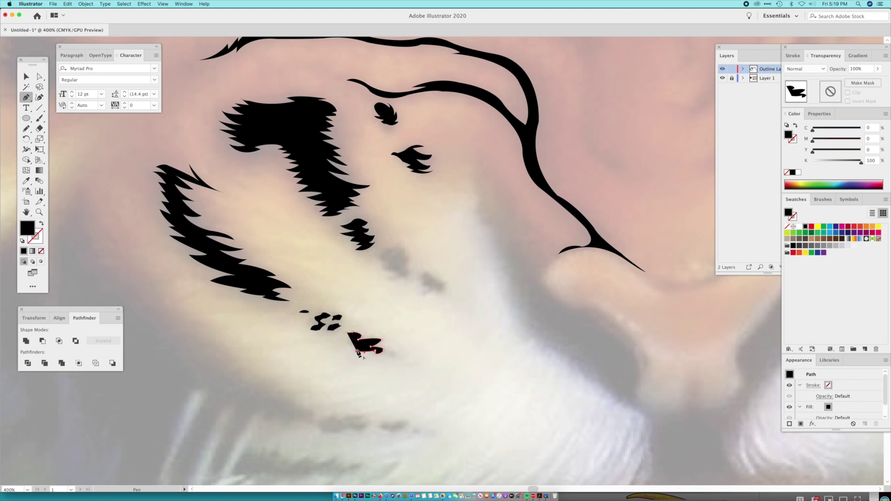
click(348, 347)
drag(345, 344, 342, 347)
click(344, 344)
click(345, 339)
Trace the tiny spot at the elongated patch's far tip as a closed black shape
click(388, 353)
click(393, 352)
drag(396, 355, 397, 356)
click(397, 354)
click(389, 353)
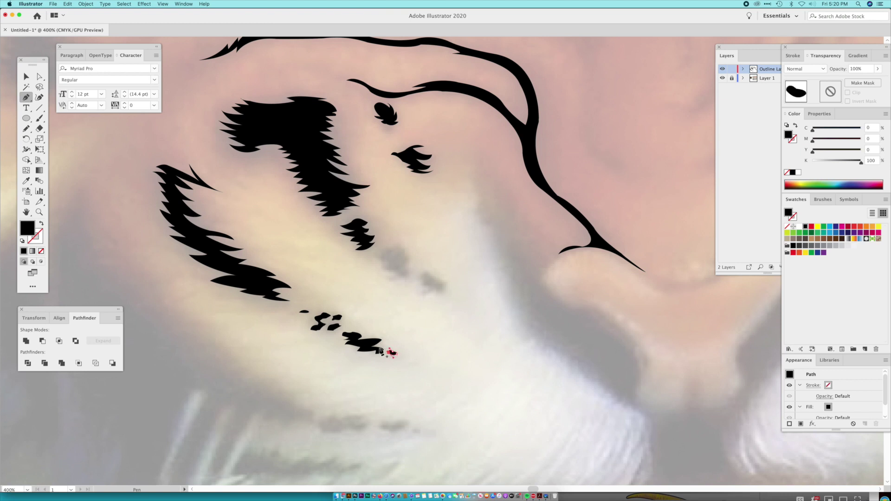
Start the furry spot below the large patch's chain, tracing pointed tufts along its upper edge and nose-facing side
click(374, 257)
click(382, 251)
click(394, 253)
click(388, 252)
click(399, 243)
click(397, 253)
click(403, 247)
drag(401, 258, 393, 264)
click(410, 254)
Trace the furry spot's lower tufts and opposite side, closing the outline at its starting tip
mouse_move(403, 268)
mouse_down()
mouse_move(396, 273)
mouse_move(417, 267)
mouse_move(392, 277)
mouse_move(380, 273)
mouse_move(400, 268)
mouse_move(377, 265)
mouse_move(396, 265)
mouse_up()
click(412, 269)
click(387, 277)
click(397, 274)
click(381, 267)
click(390, 264)
click(383, 264)
click(390, 261)
drag(374, 257, 367, 252)
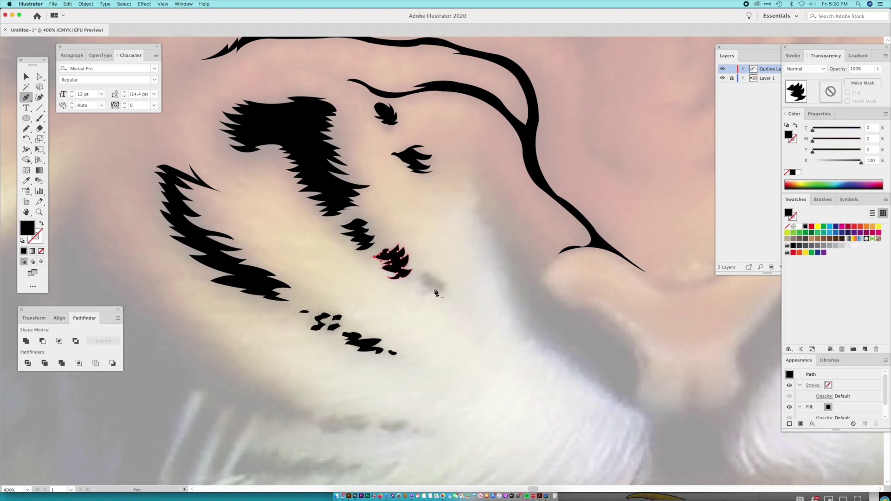
Trace the last small spot of the chain with a rounded upper side and pointed lower tufts, then close it
click(415, 278)
click(425, 273)
drag(446, 283, 453, 281)
click(438, 294)
drag(421, 293, 429, 297)
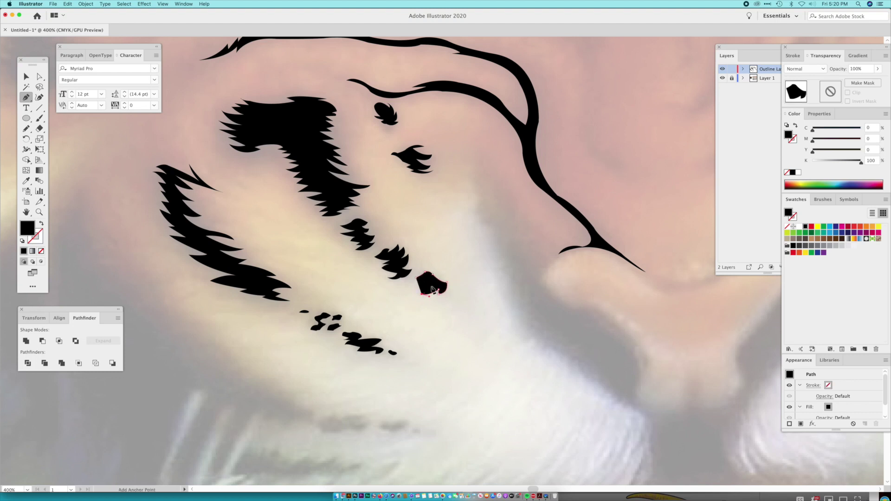
click(424, 288)
click(425, 282)
drag(421, 281, 411, 283)
Start the large dark muzzle shape, tracing its smooth inner edge from the upper tip around the nose to the lower tip
drag(475, 183, 474, 178)
mouse_move(473, 176)
mouse_down()
mouse_move(491, 187)
mouse_move(504, 229)
mouse_up()
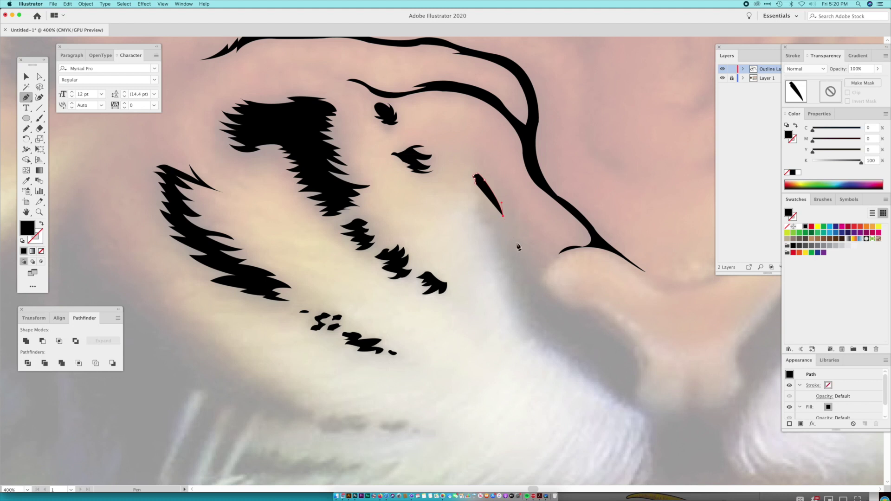
drag(538, 277, 566, 251)
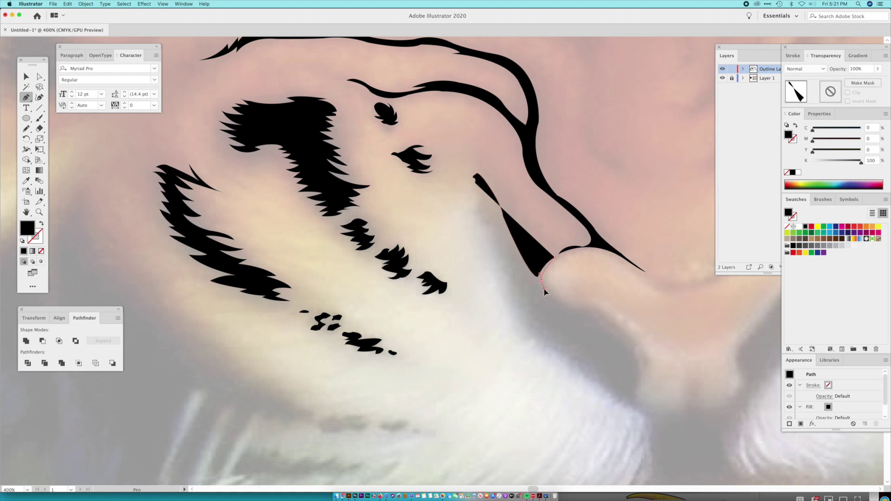
drag(541, 279, 544, 288)
drag(577, 314, 635, 391)
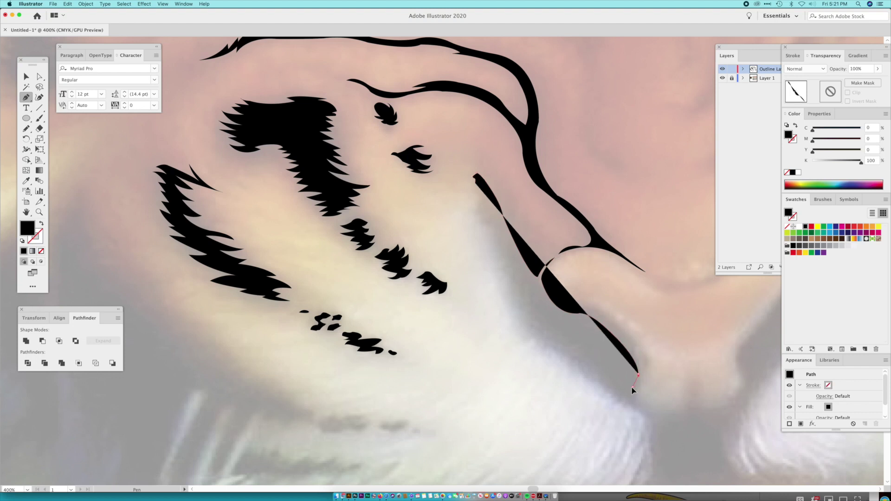
drag(633, 387, 649, 412)
click(648, 413)
click(641, 413)
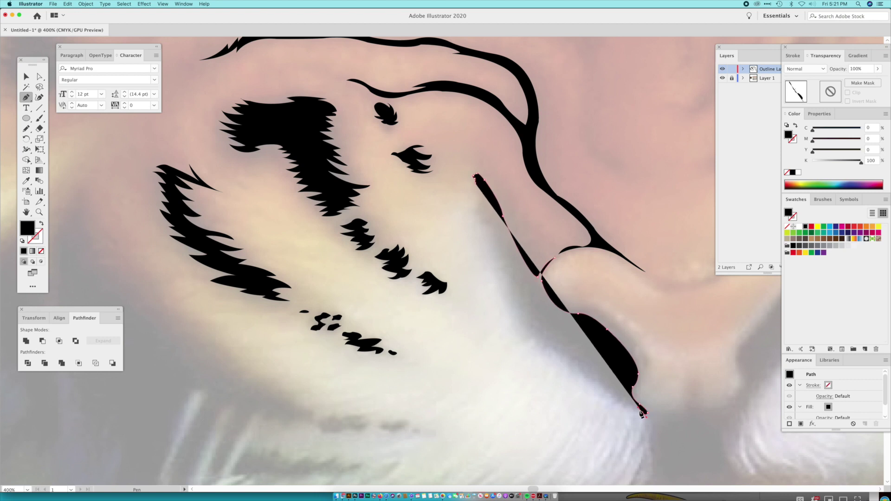
Trace short pointed fur tufts from the muzzle shape's lower tip along its lower outer edge
click(638, 409)
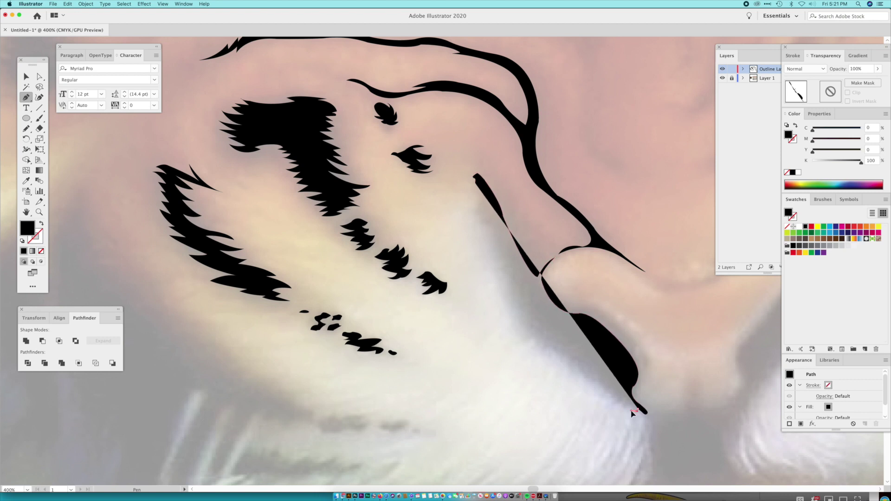
drag(635, 411, 631, 411)
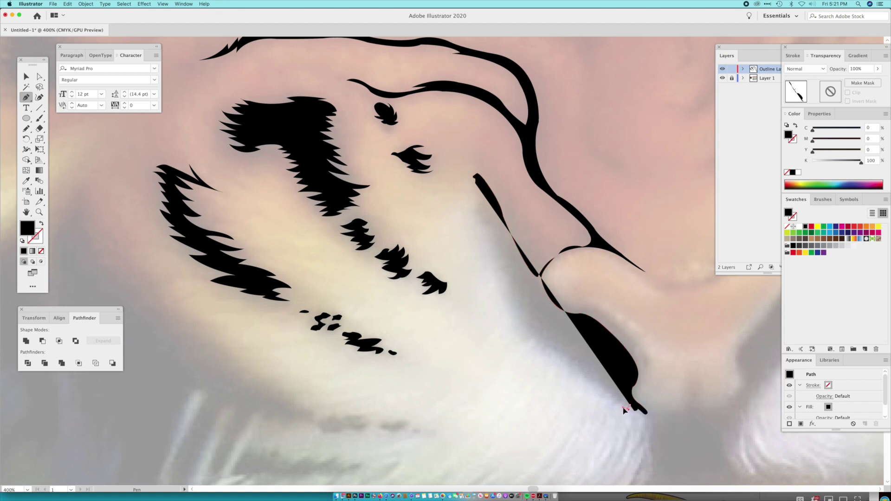
click(620, 402)
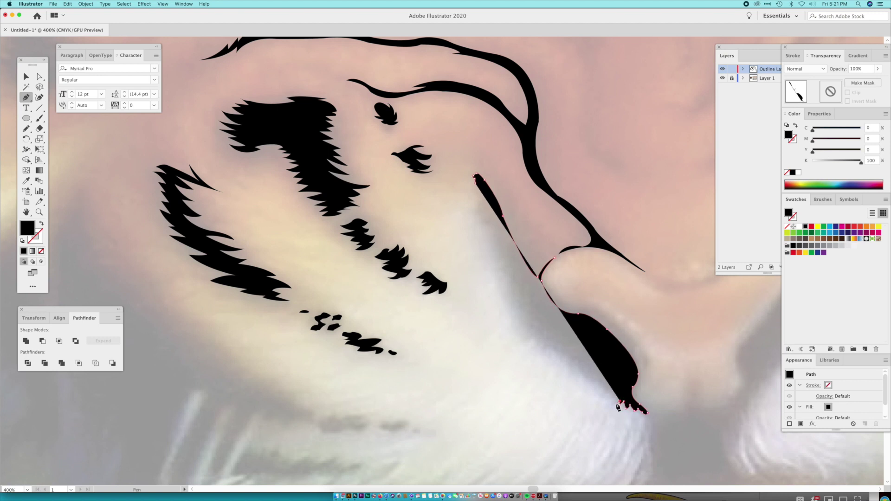
click(615, 398)
click(607, 398)
click(611, 394)
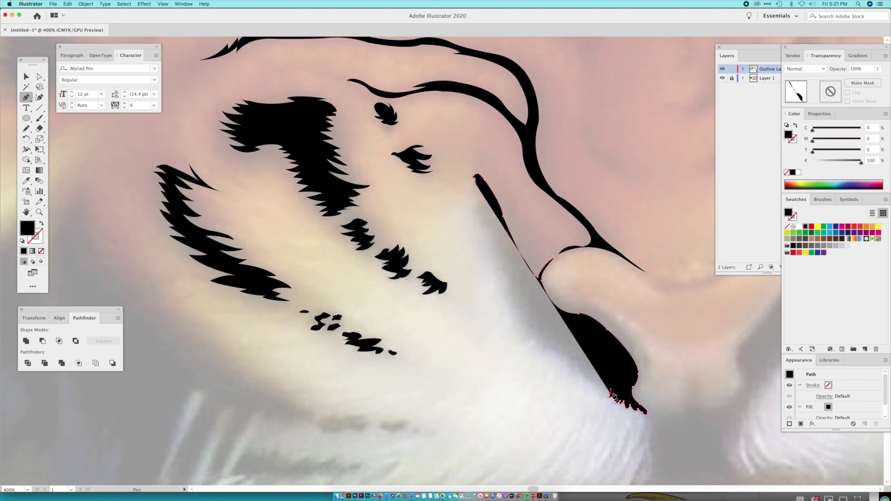
click(605, 399)
drag(598, 384, 590, 379)
click(598, 385)
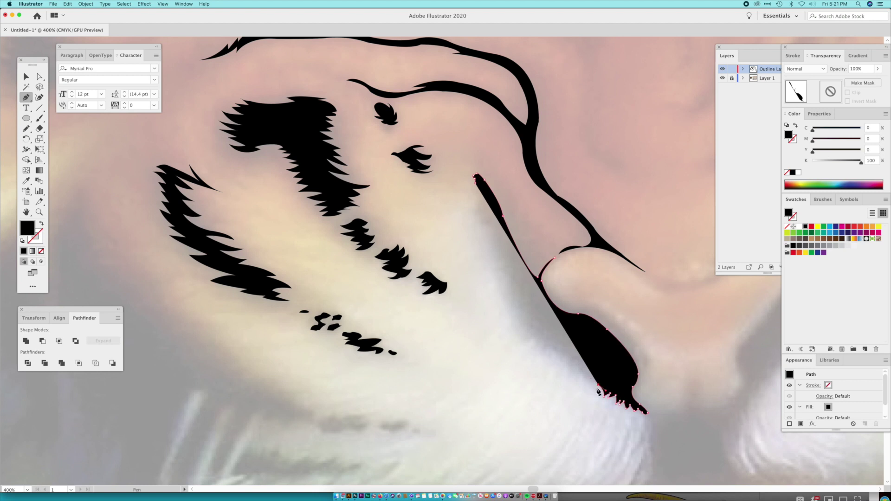
Continue the muzzle shape's outer edge upward with slightly longer, curved fur tufts
click(586, 382)
click(582, 376)
click(580, 372)
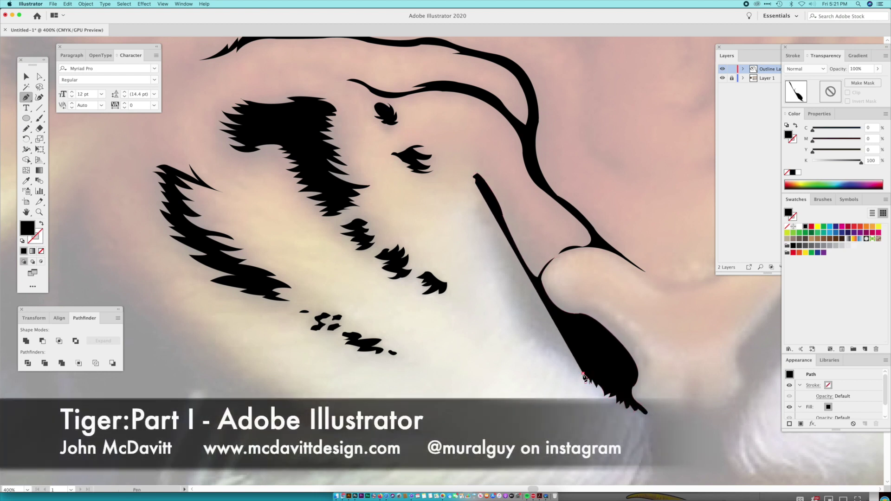
click(574, 379)
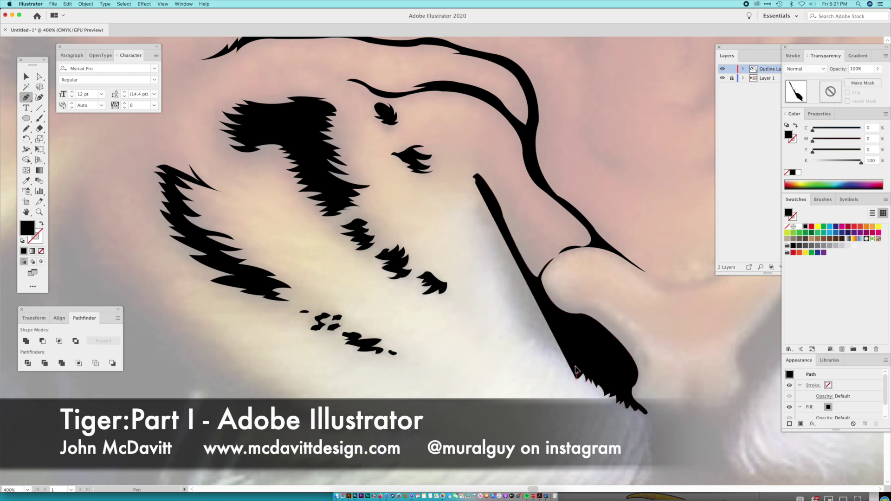
click(571, 376)
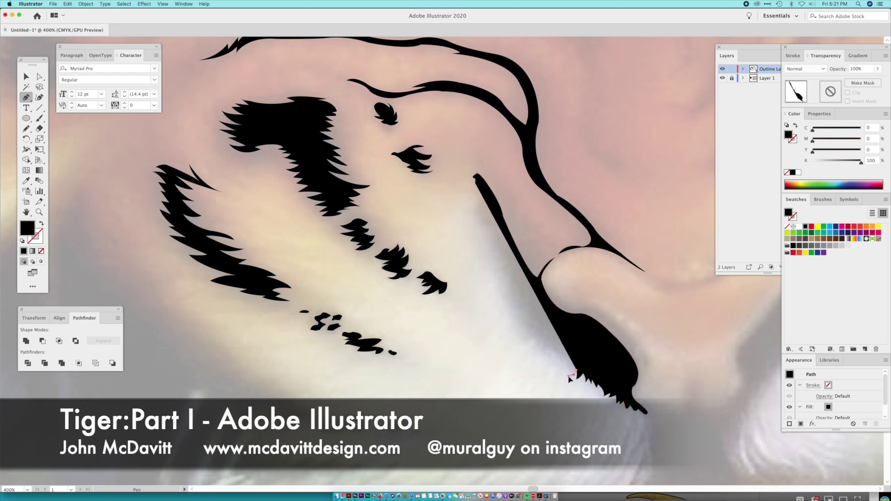
click(570, 357)
click(567, 354)
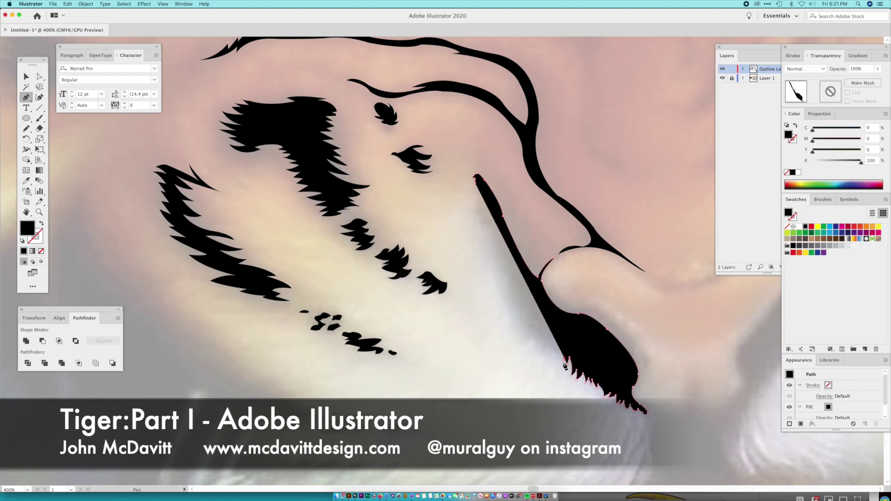
Add narrow downward-pointing fur spikes along the middle of the muzzle shape's outer edge
click(557, 348)
click(556, 355)
click(554, 347)
drag(550, 359, 548, 361)
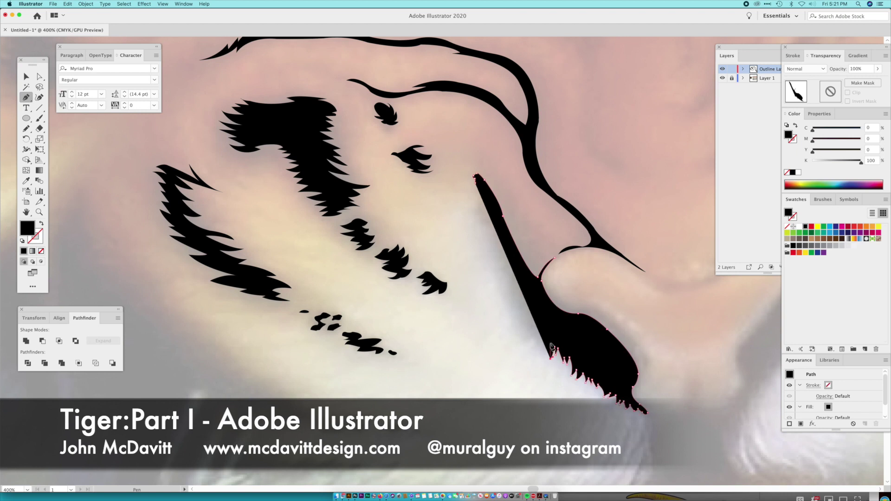
click(550, 356)
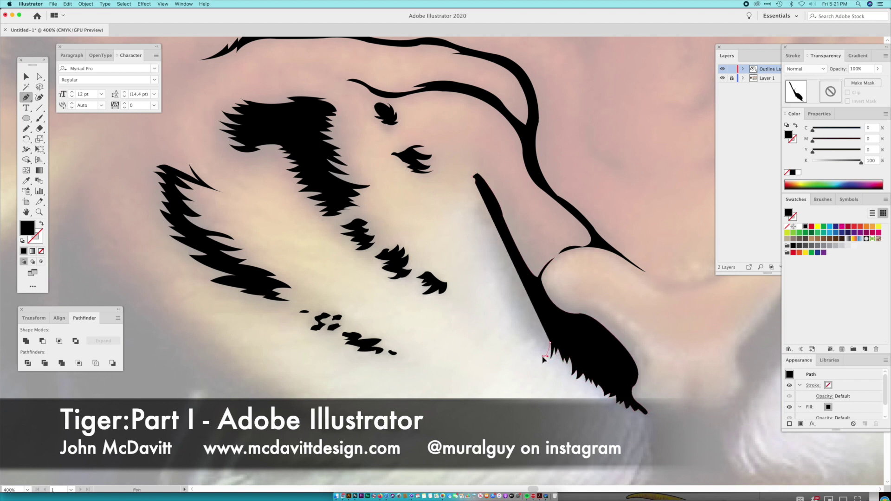
click(547, 356)
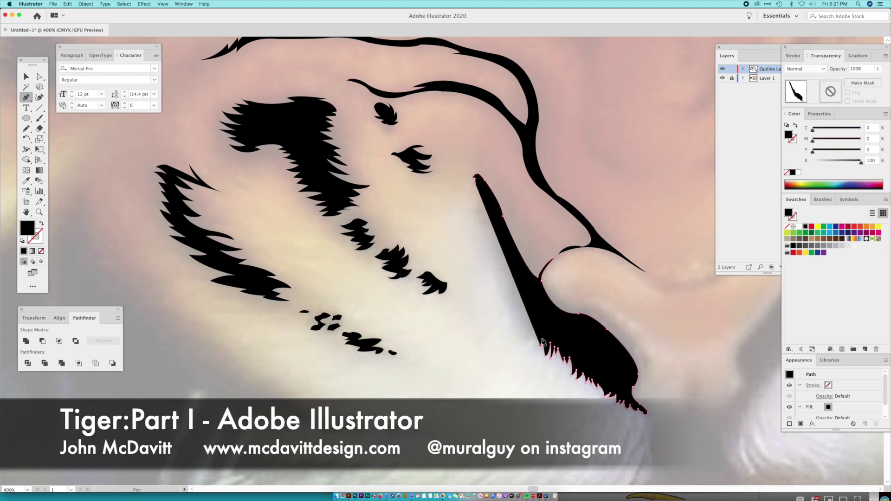
Trace two wider curved fur tufts where the muzzle shape's outer edge turns upward
click(527, 346)
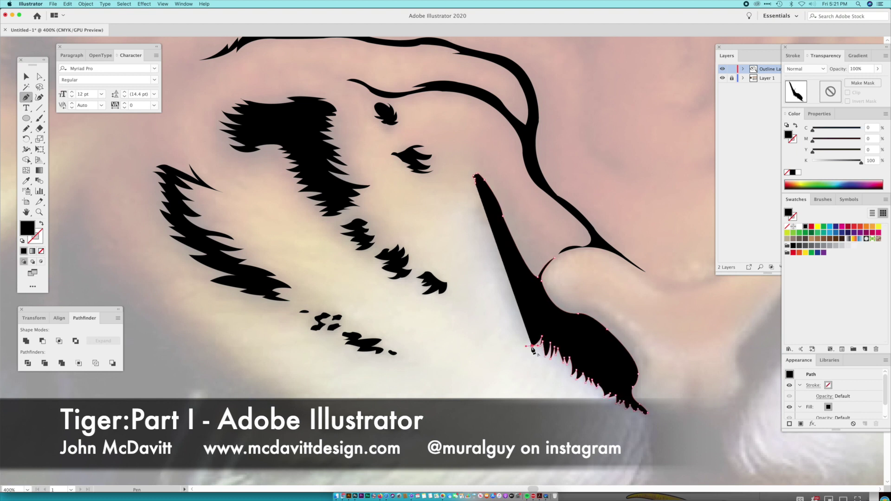
click(538, 332)
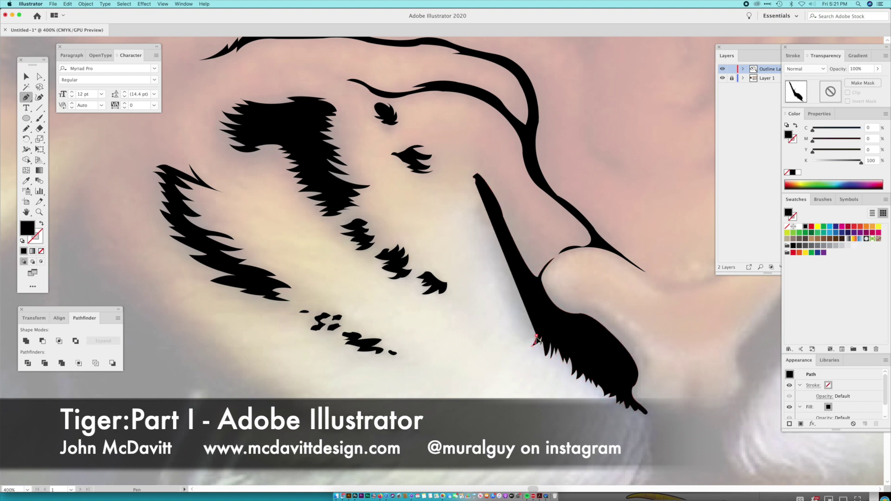
click(524, 340)
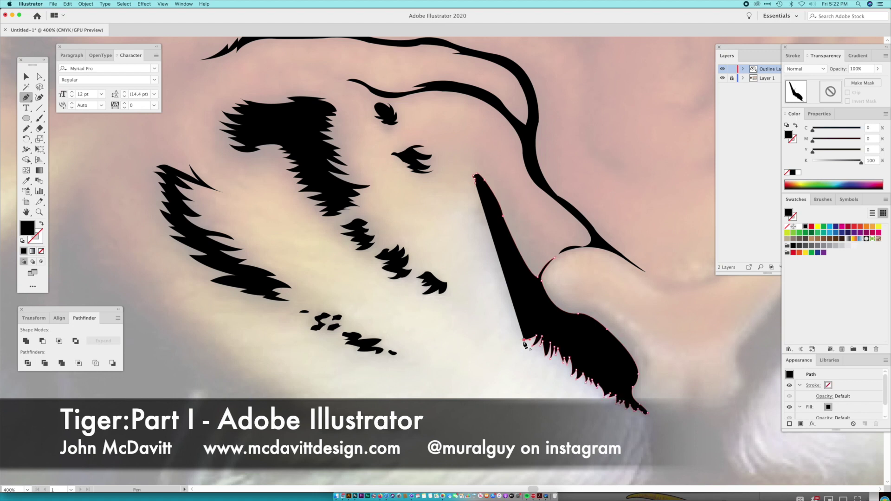
click(531, 325)
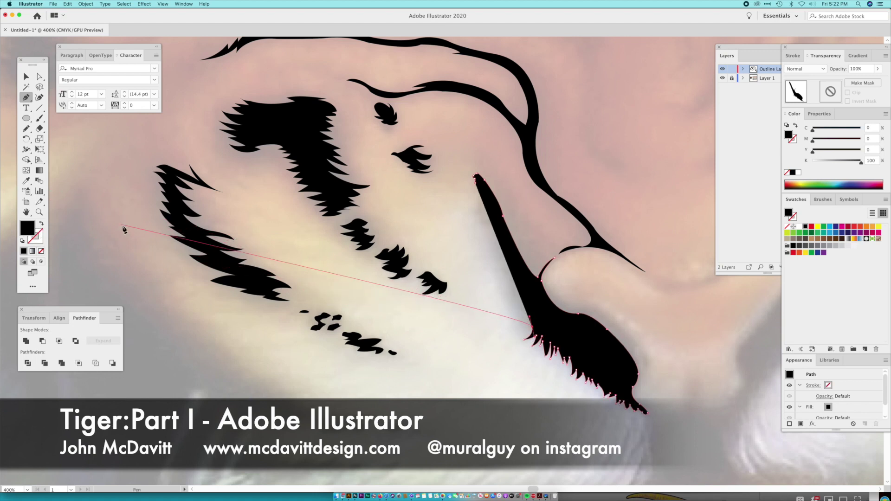
Swap the muzzle shape's black fill to the stroke and continue tracing fur tufts up its outer edge
click(41, 224)
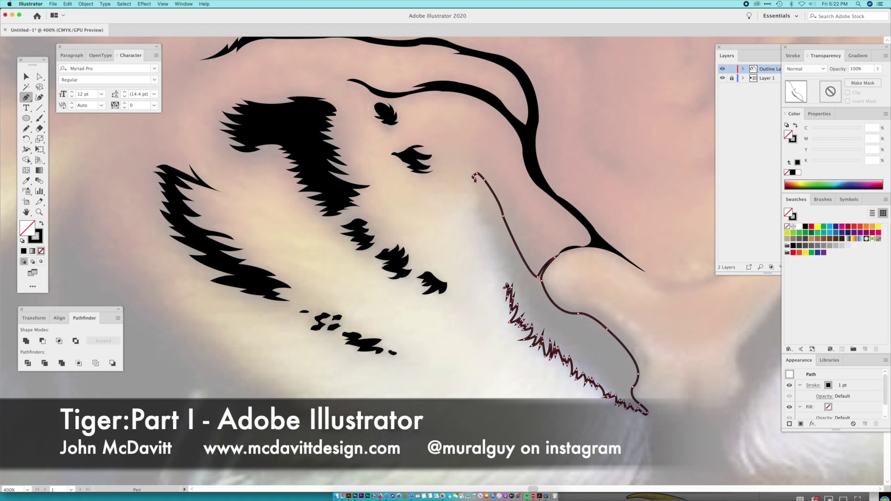
drag(492, 270, 488, 269)
click(493, 270)
click(505, 259)
drag(494, 261, 498, 237)
click(495, 262)
click(503, 256)
click(492, 254)
click(497, 244)
click(490, 243)
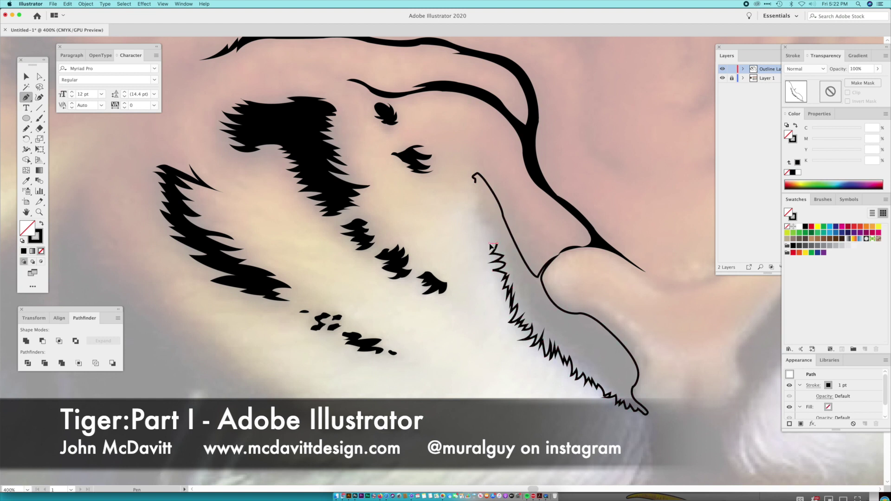
Trace the remaining fur tufts up to the muzzle shape's upper tip and close its outline
drag(497, 229, 483, 190)
click(498, 230)
click(481, 224)
click(490, 212)
click(474, 213)
click(482, 203)
click(483, 195)
click(473, 193)
click(481, 190)
click(473, 187)
click(475, 181)
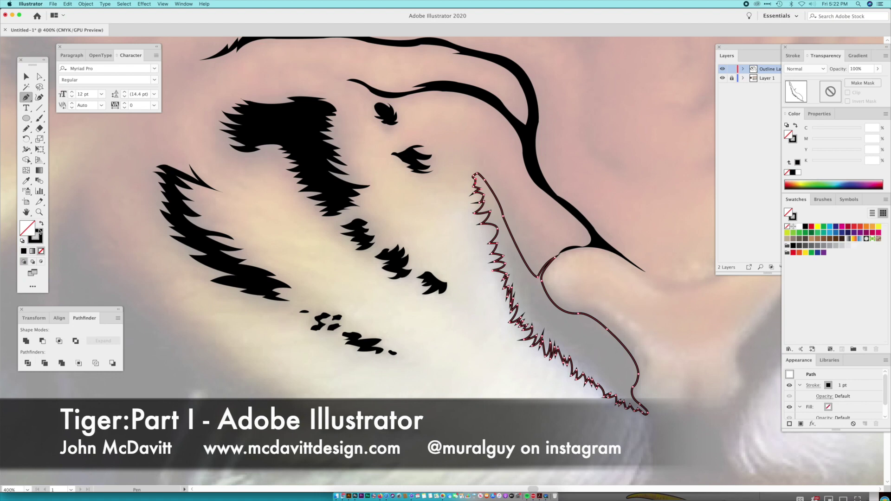
Swap the finished muzzle shape's black stroke to its fill and deselect the shape
click(41, 225)
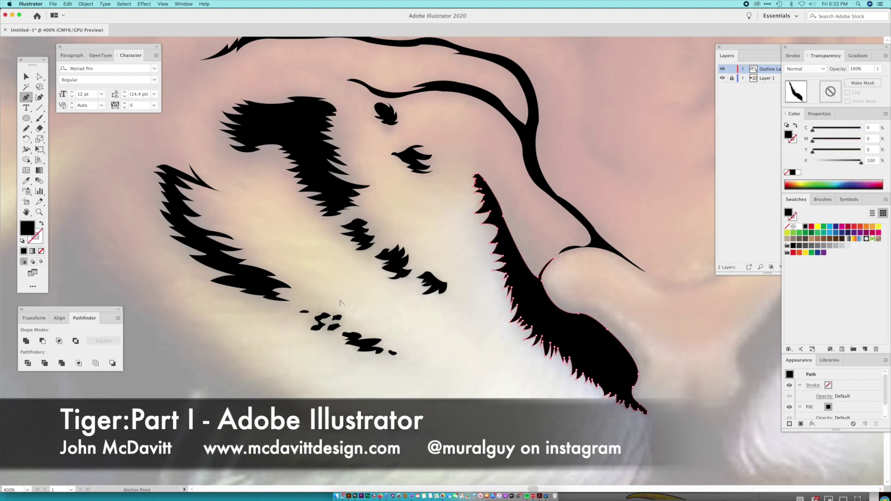
key(super+minus)
key(super+minus)
key(super+minus)
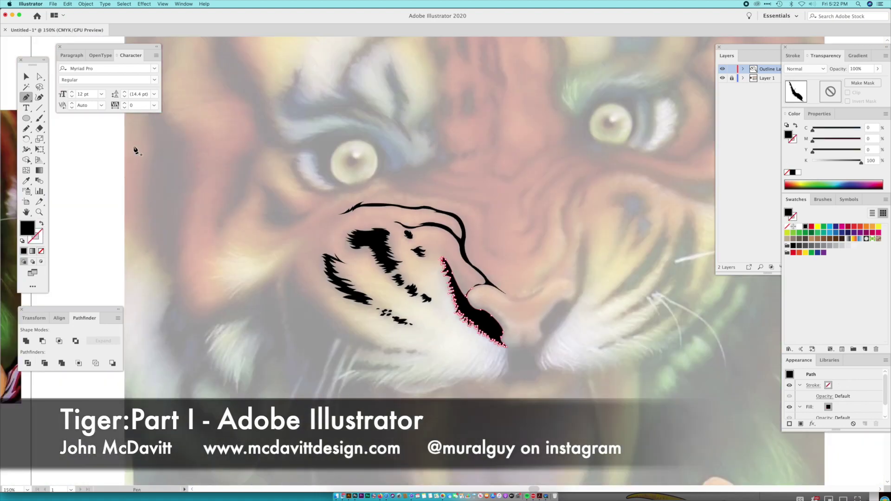
key(v)
click(108, 189)
drag(328, 238, 299, 259)
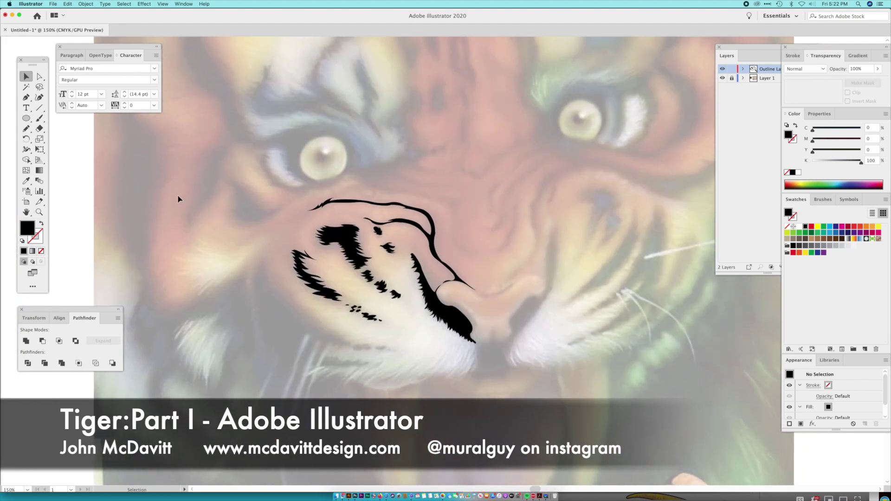
drag(185, 170, 222, 136)
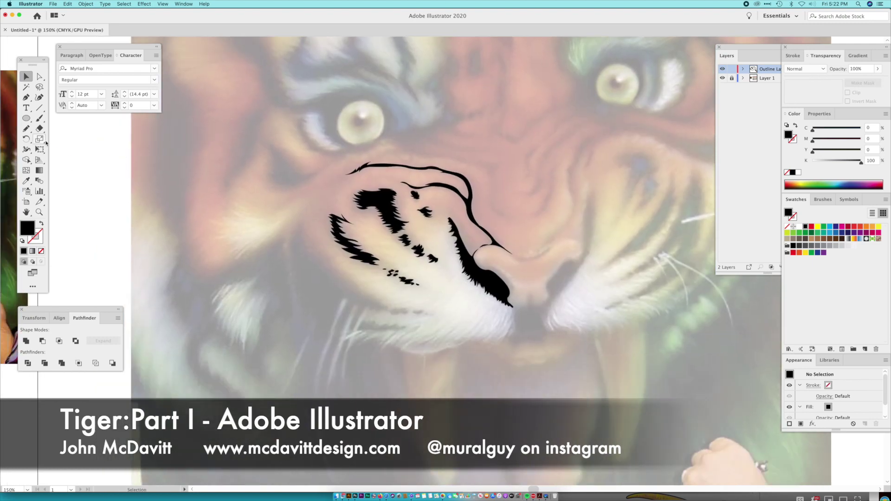
Start a new black-filled shape with the Pen tool on the outer cheek, tracing its first two small fur points beside the long cheek stripe
click(26, 97)
click(296, 229)
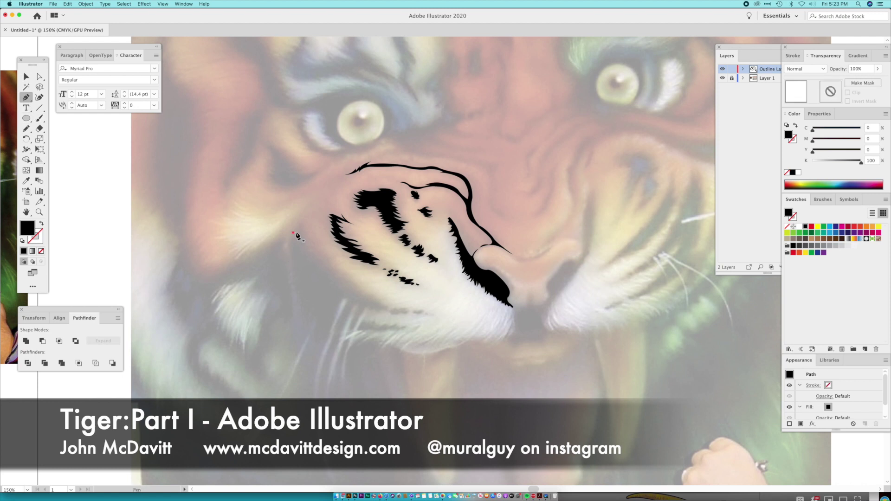
click(296, 230)
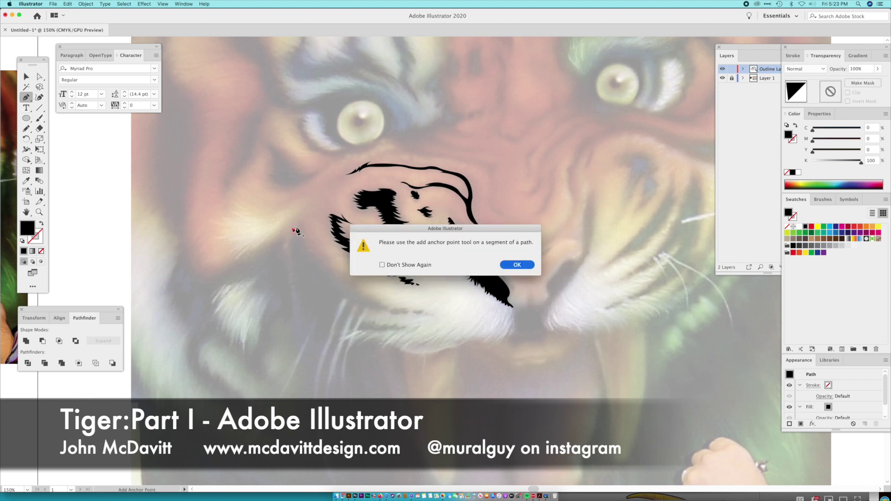
click(517, 264)
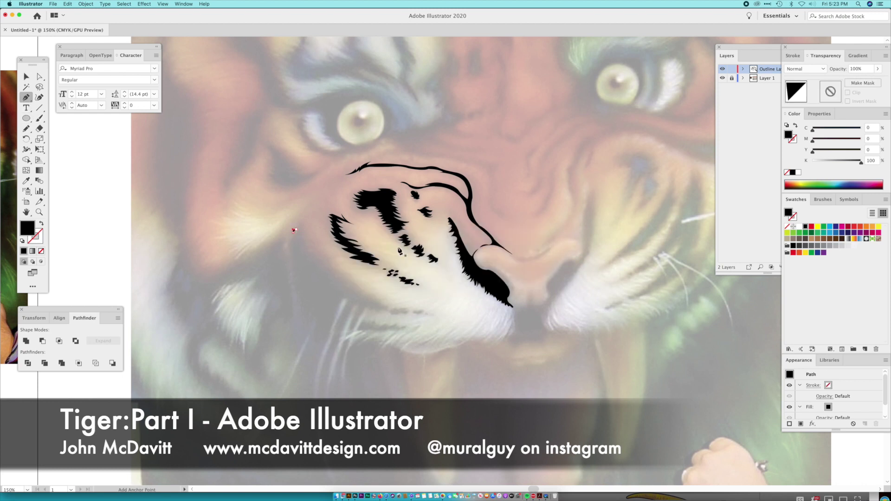
click(295, 229)
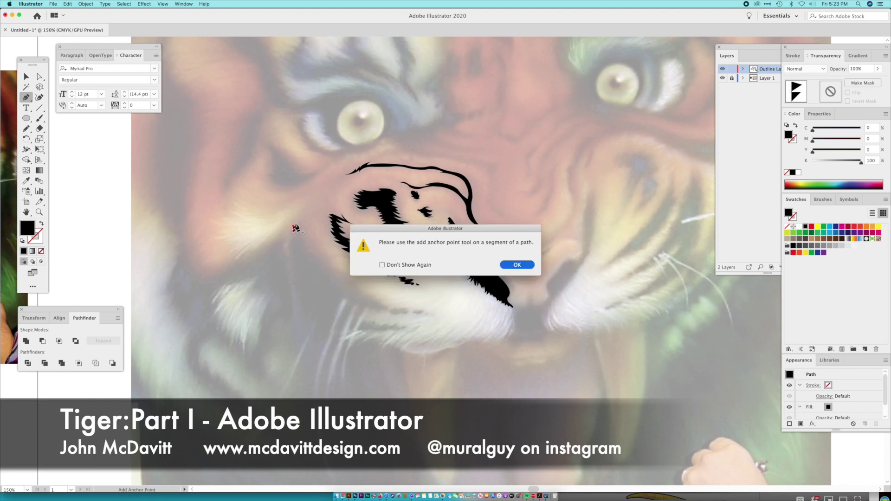
key(Return)
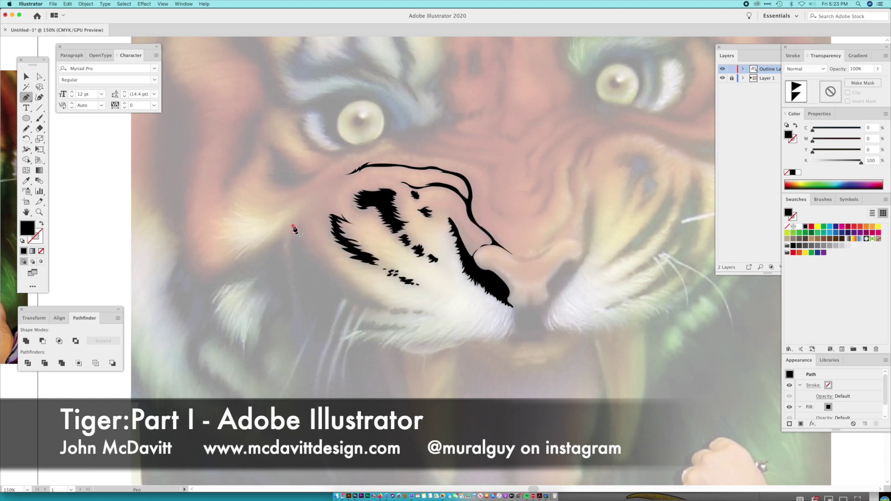
key(plus)
click(295, 229)
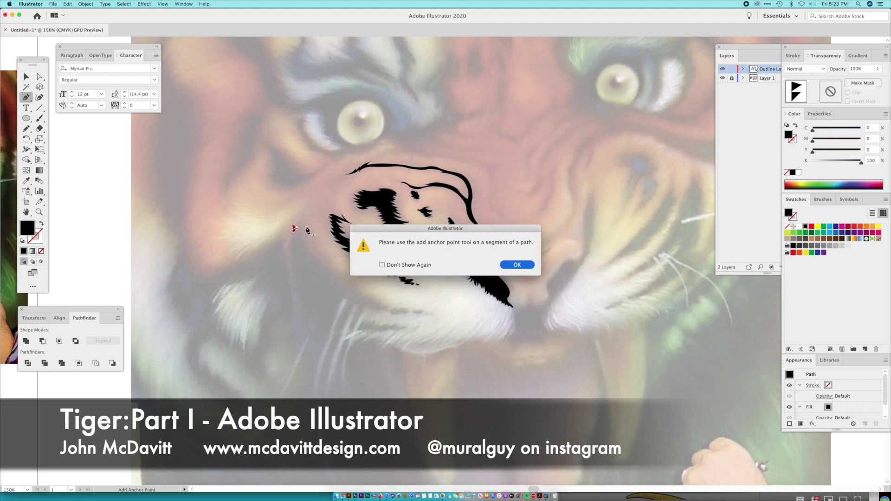
click(517, 265)
Extend the new outer cheek shape upward with small fur tufts ending in a pointed upper tip
key(super+plus)
key(super+plus)
key(super+plus)
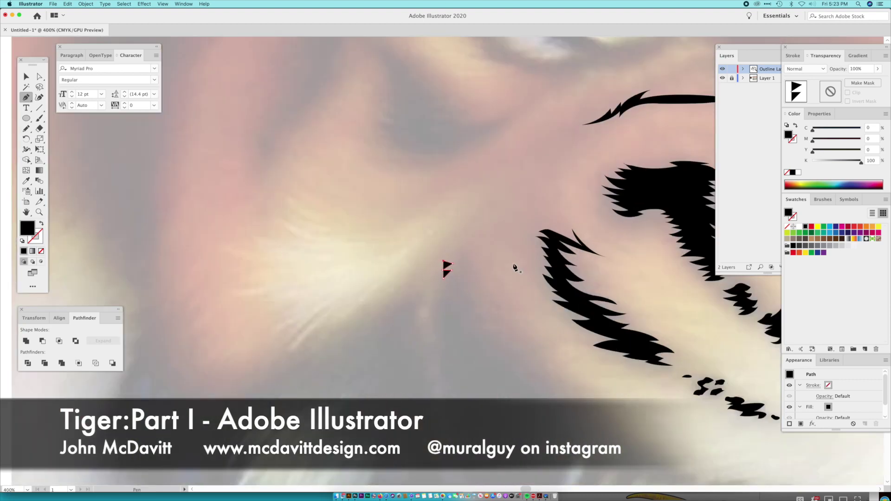
click(453, 259)
click(446, 255)
drag(453, 253, 456, 251)
click(458, 250)
click(465, 246)
click(457, 246)
click(468, 241)
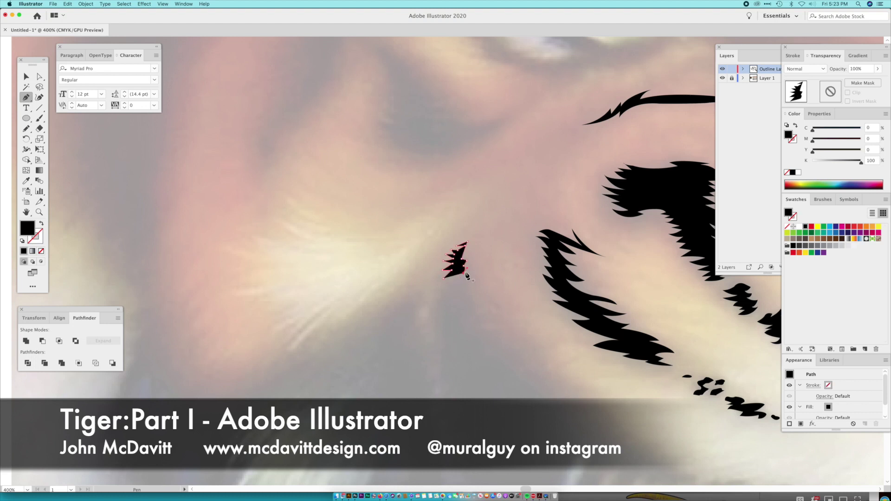
Trace small fur tufts down the outer cheek shape's inner edge, just below its upper body
click(462, 281)
click(457, 292)
click(460, 293)
drag(470, 295, 472, 301)
click(465, 298)
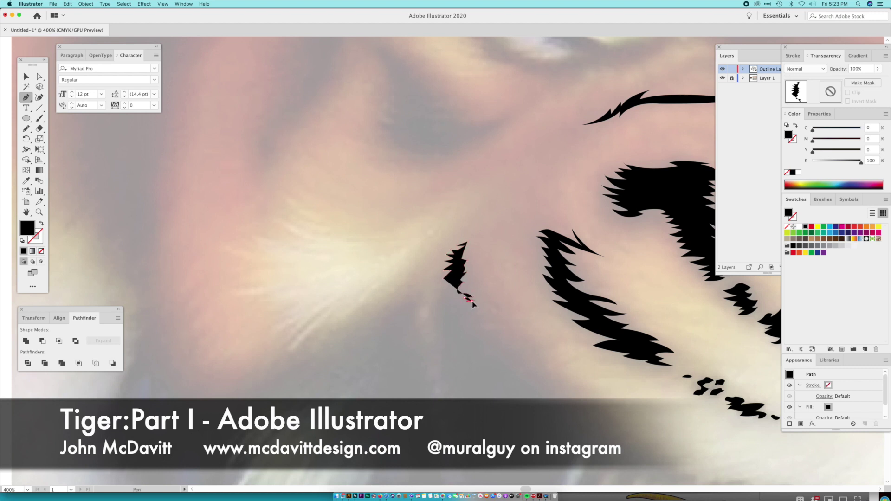
click(485, 302)
click(469, 306)
drag(463, 310, 467, 312)
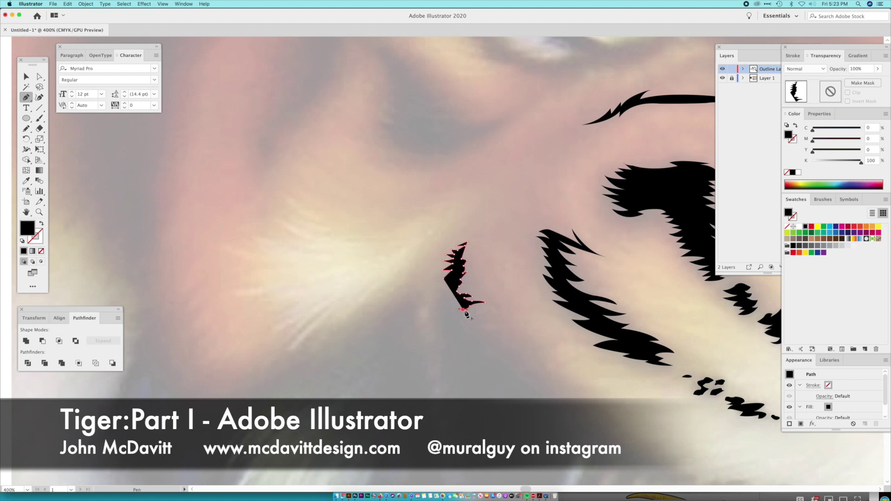
Add progressively longer curved fur tufts further down the inner edge of the outer cheek shape
click(485, 309)
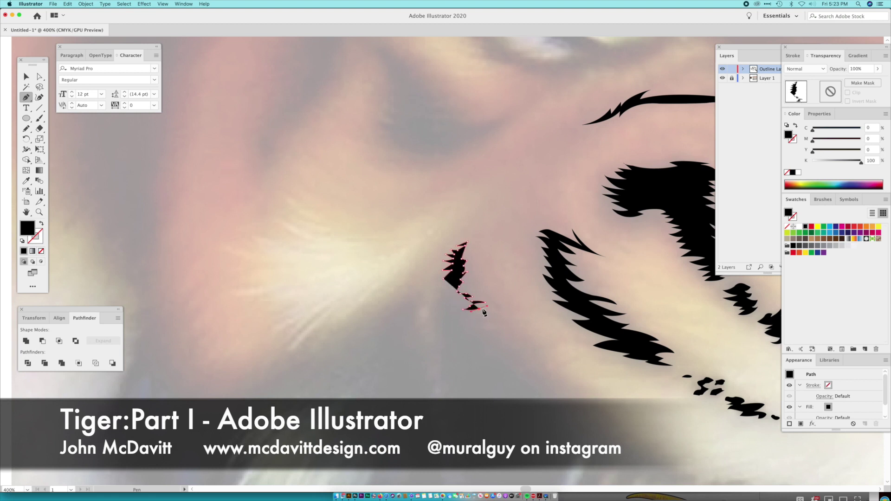
click(491, 310)
click(474, 319)
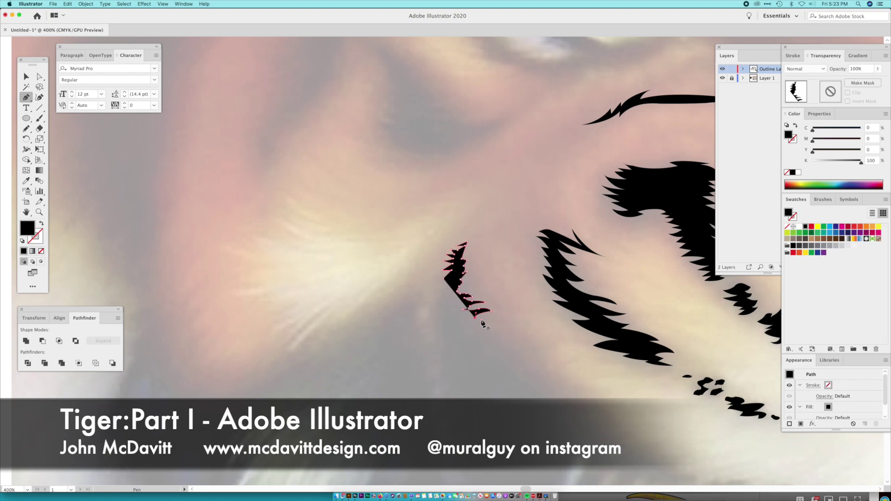
click(499, 321)
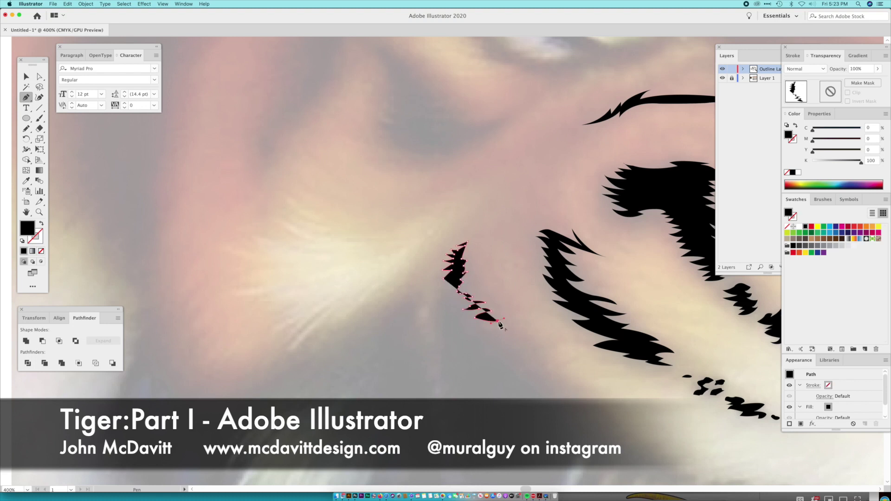
click(471, 325)
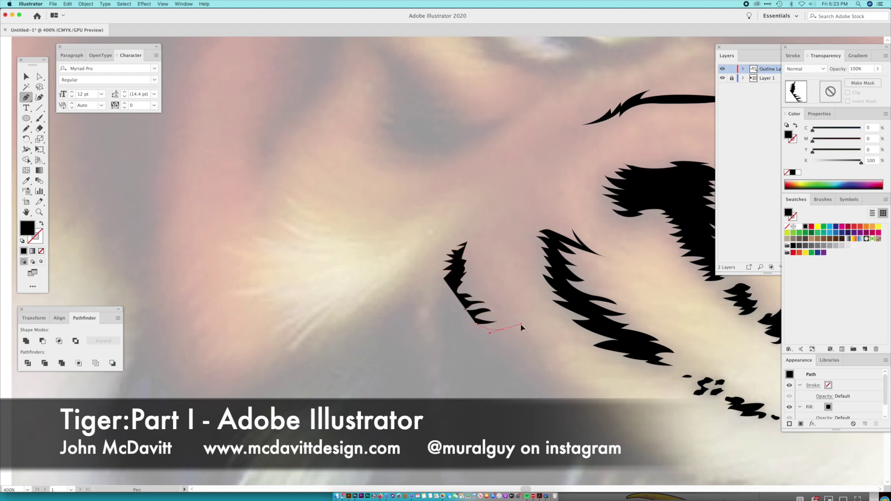
click(504, 328)
click(520, 329)
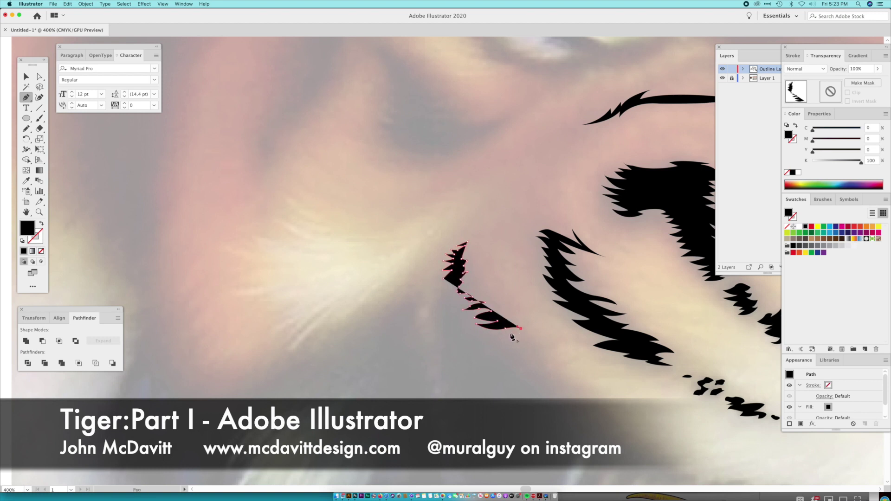
Trace long curved fur spikes along the middle of the outer cheek shape's inner edge
click(492, 342)
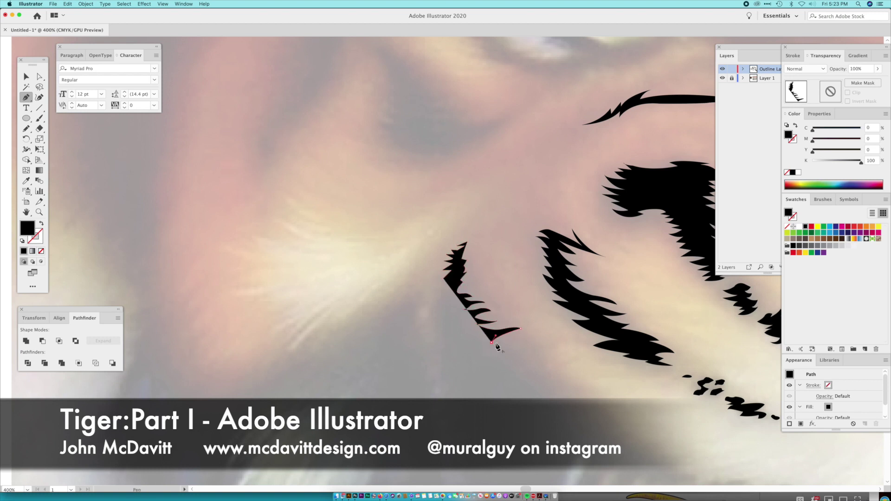
click(531, 338)
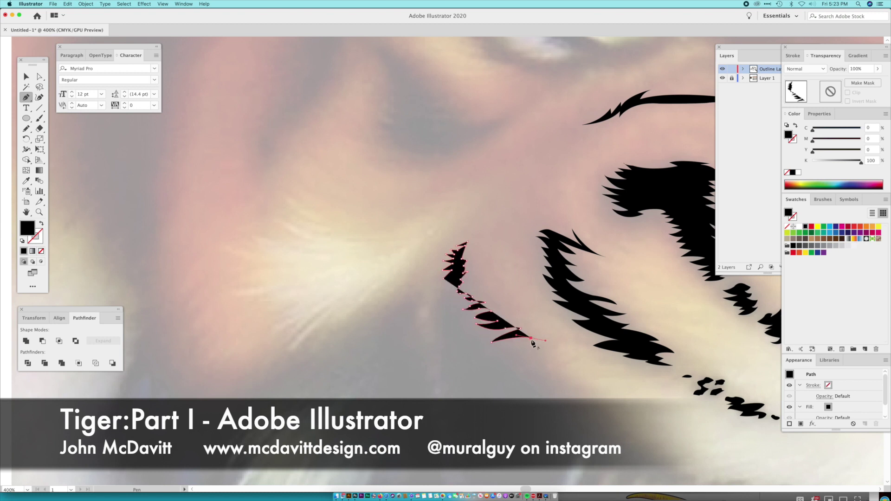
click(501, 347)
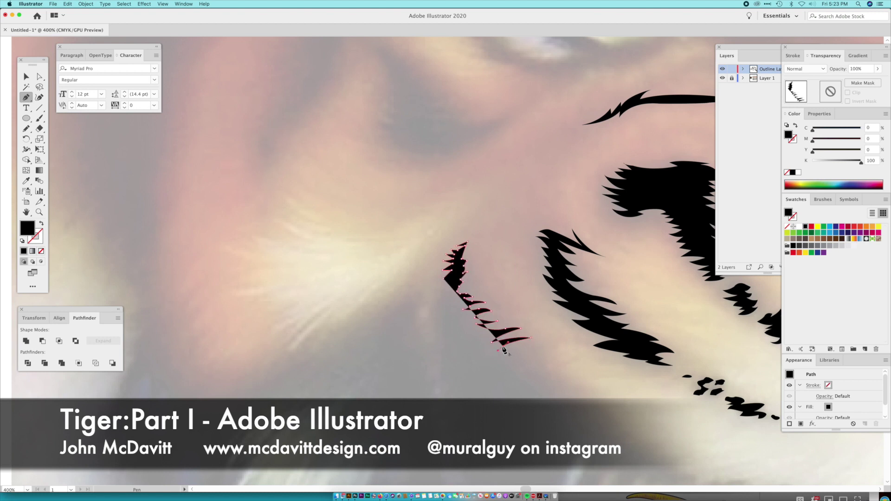
click(539, 347)
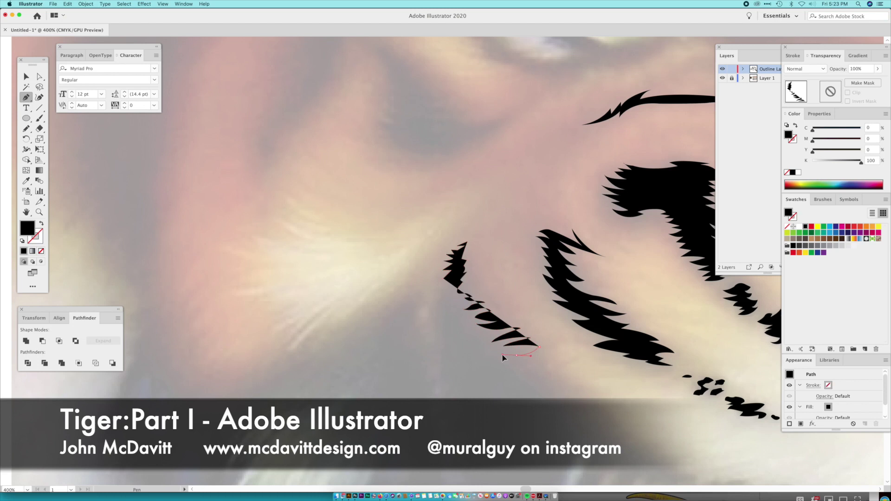
click(516, 356)
click(536, 356)
click(529, 358)
click(539, 358)
Continue the outer cheek shape's inner edge with wide fur tufts diagonally down toward the muzzle
drag(515, 367, 496, 366)
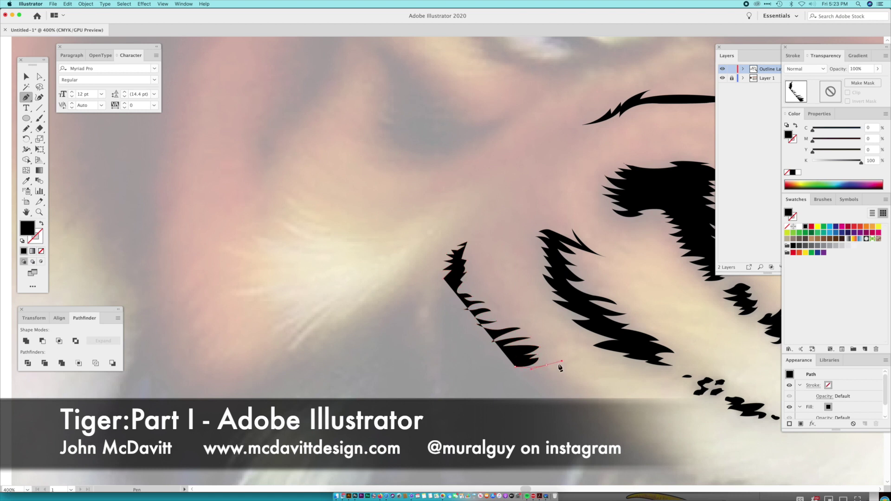
click(546, 366)
click(563, 364)
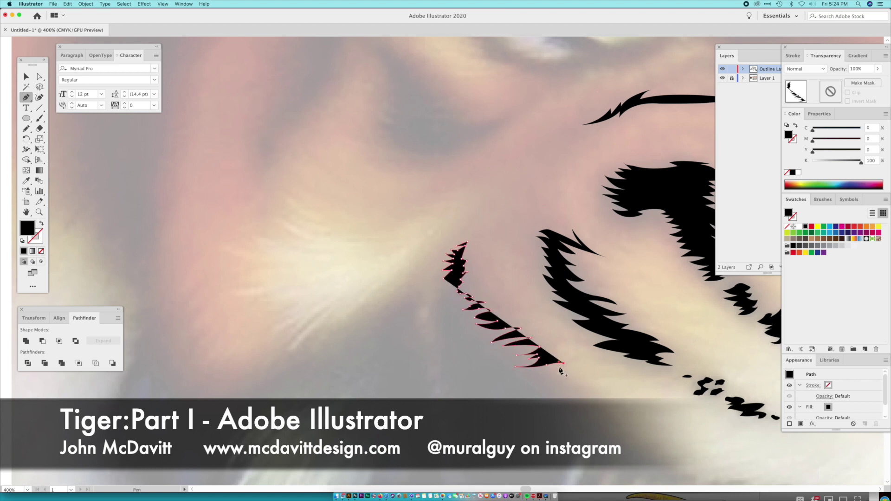
click(548, 372)
click(556, 374)
click(534, 382)
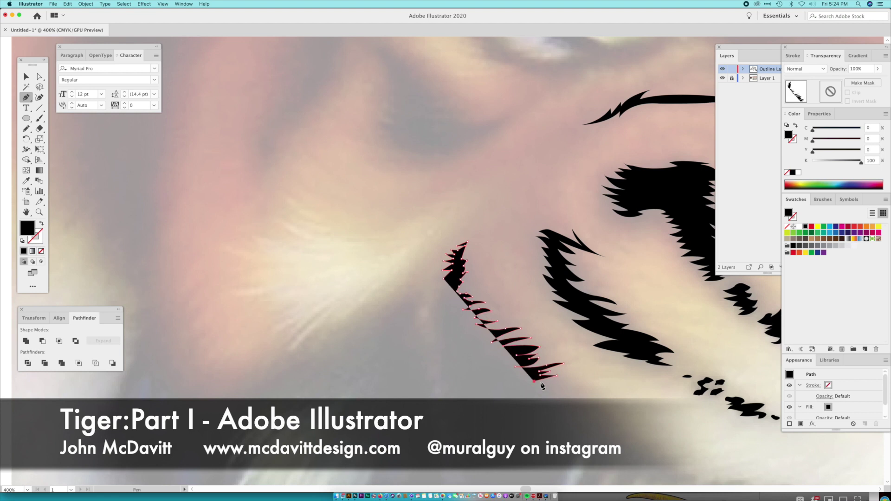
click(588, 393)
click(584, 386)
click(553, 386)
click(547, 393)
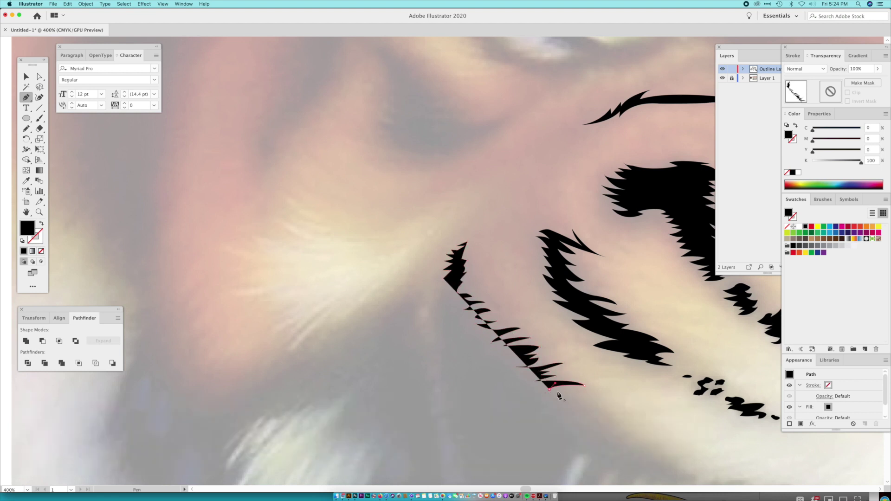
Trace short, tightly spaced fur tufts down the lower part of the outer cheek shape's inner edge
click(587, 395)
click(571, 400)
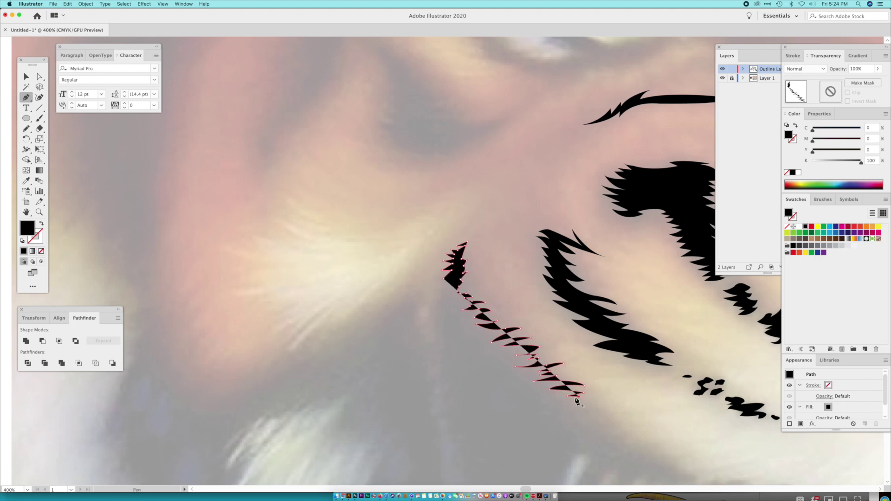
click(593, 398)
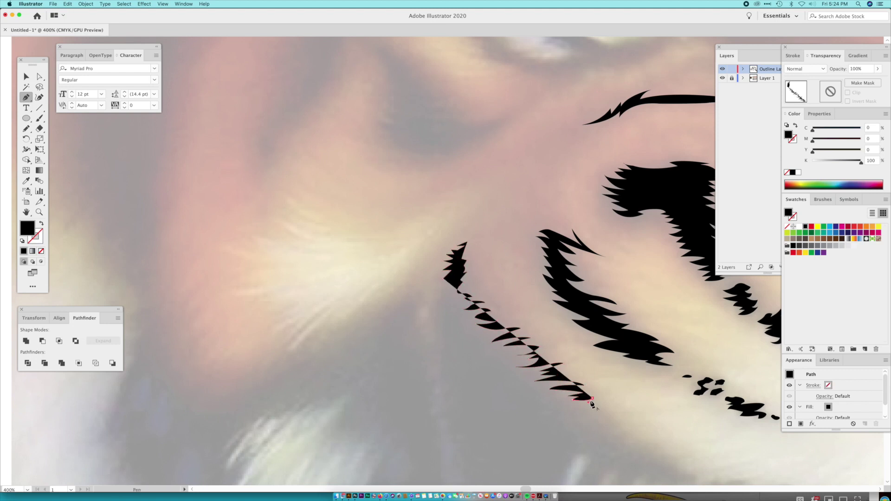
click(581, 406)
click(580, 407)
click(591, 404)
click(586, 410)
click(596, 408)
click(596, 411)
click(602, 415)
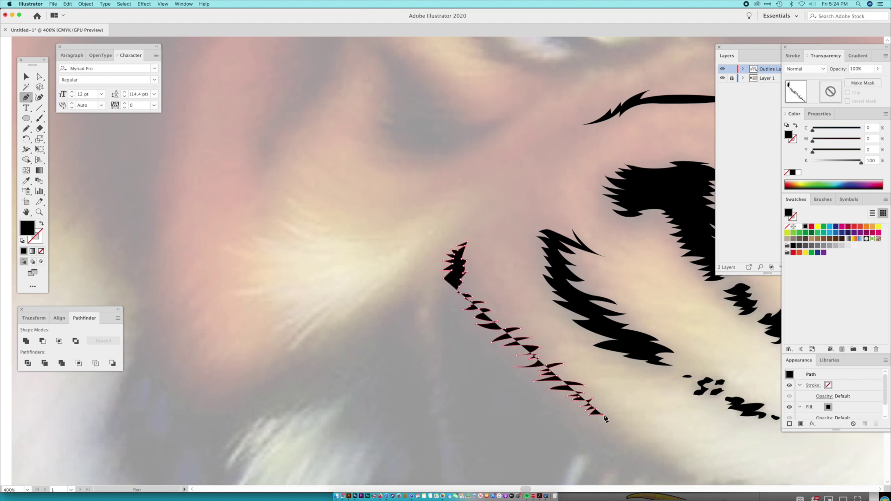
click(595, 421)
click(609, 421)
Add small fur spikes to the outer cheek shape's inner edge, continuing below the row of small cheek spots
key(super+minus)
key(space)
drag(535, 366, 526, 342)
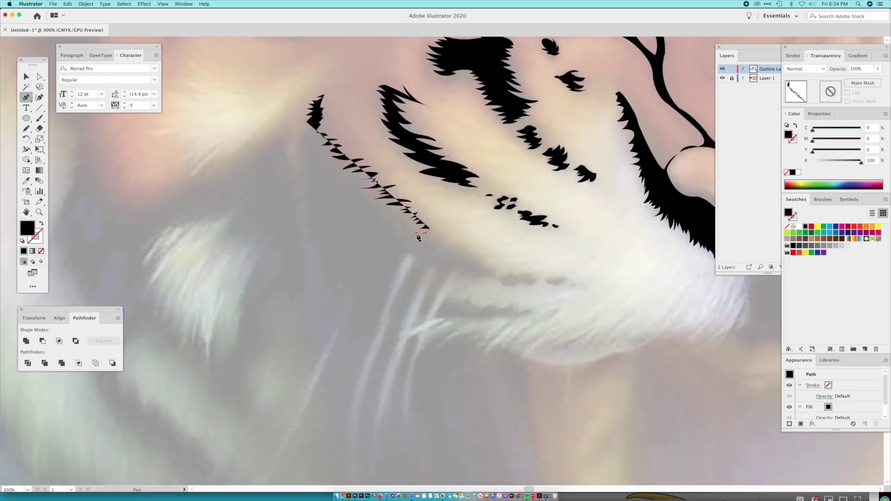
click(440, 237)
click(436, 240)
click(448, 240)
click(444, 244)
click(454, 246)
click(453, 249)
click(460, 250)
click(458, 253)
click(467, 254)
drag(463, 257, 457, 256)
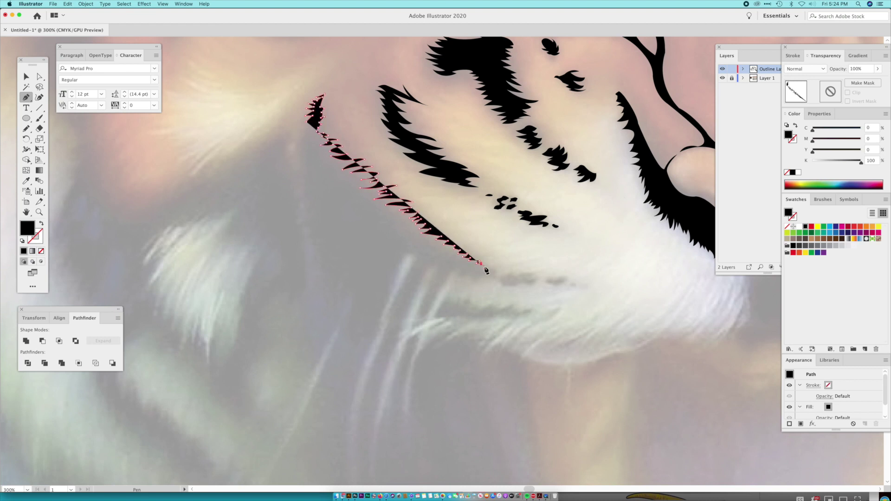
Trace small fur tufts around the outer cheek shape's pointed end beside the muzzle
click(494, 269)
click(490, 271)
click(495, 273)
click(492, 273)
click(493, 277)
click(491, 279)
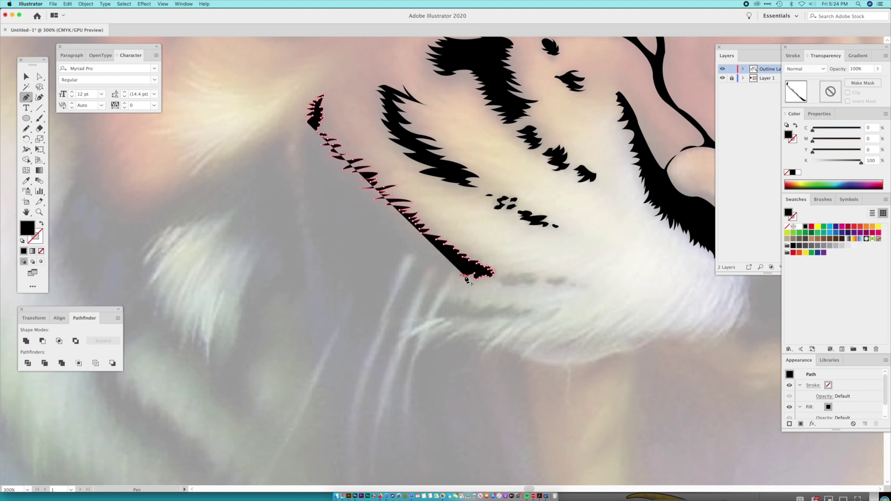
Trace short scalloped fur tufts back along the outer cheek shape's bottom edge to the first whisker
click(466, 275)
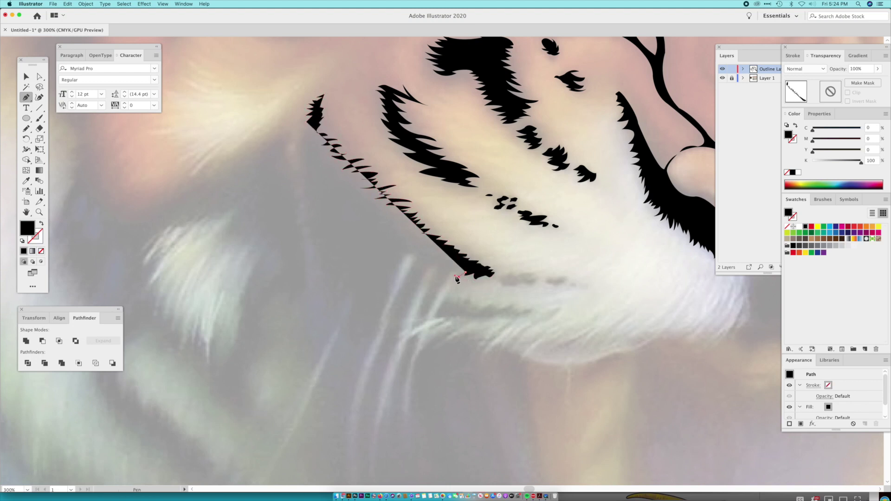
click(456, 276)
click(454, 272)
click(453, 272)
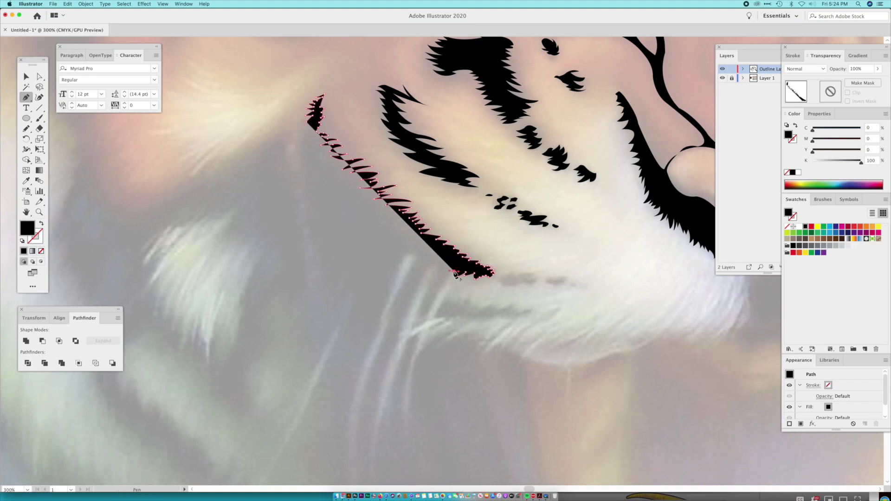
click(446, 275)
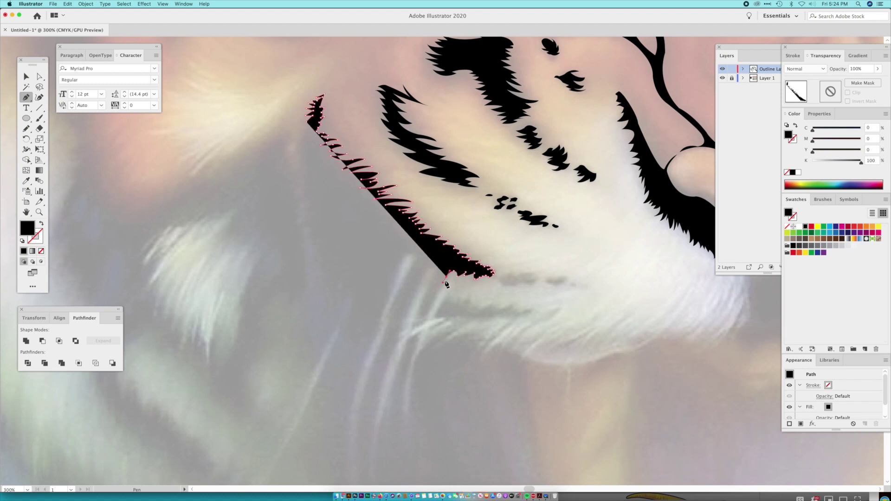
Trace the strip between the first two whiskers and the second whisker's rounded tip, swapping the path to no fill with a black stroke
click(425, 317)
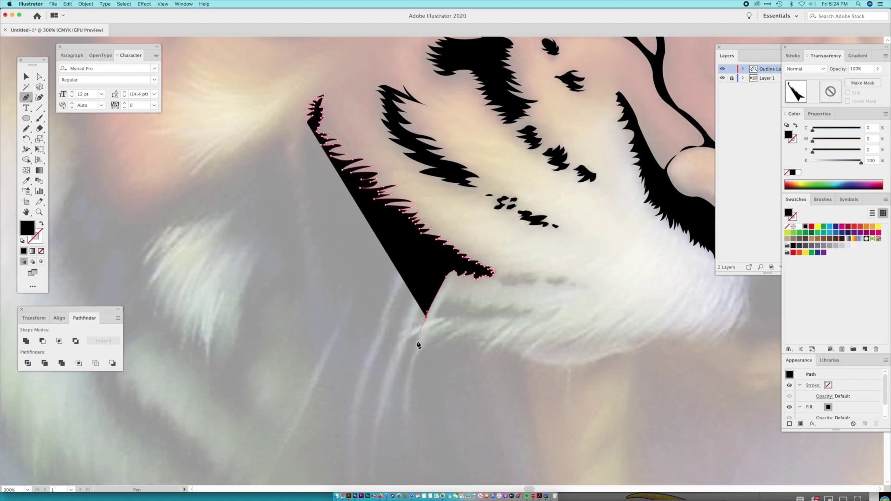
click(413, 318)
click(40, 225)
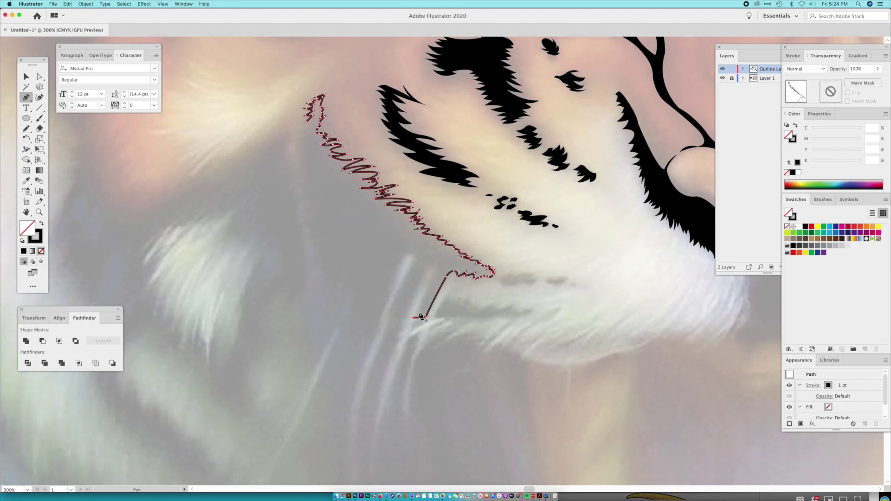
click(432, 277)
click(430, 271)
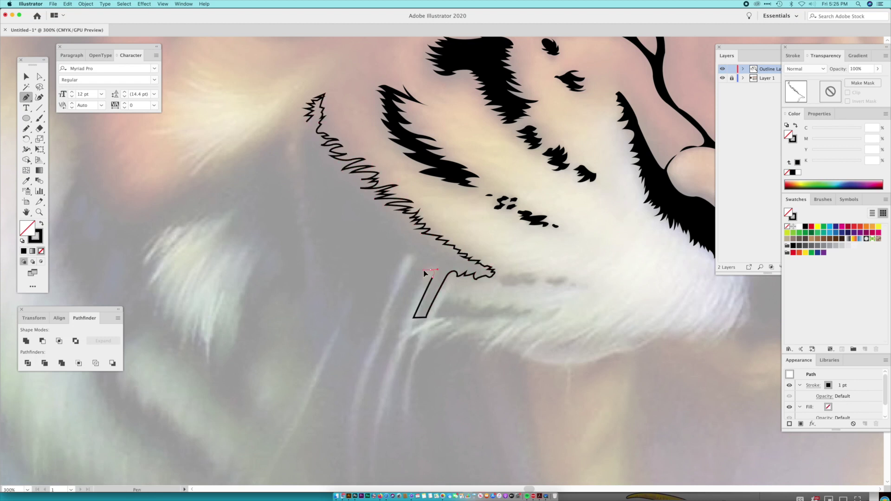
click(402, 326)
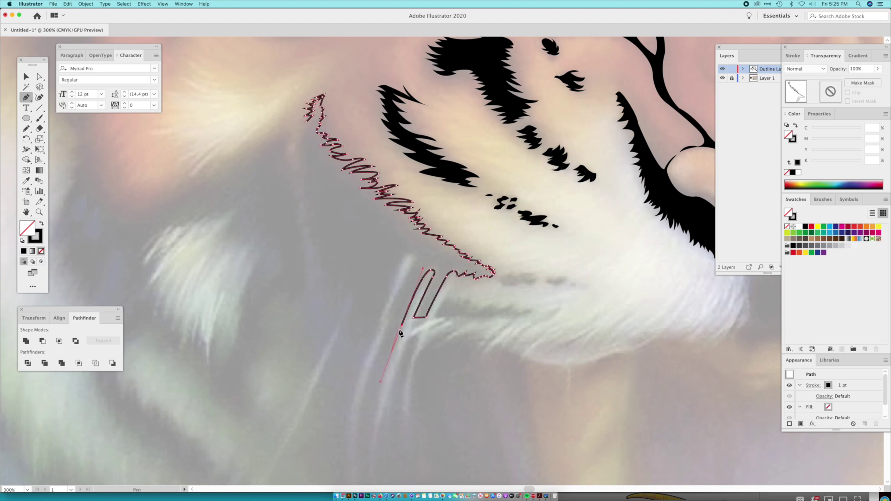
Continue the cheek shape's bottom edge up around the longest whisker's rounded tip and down its far side
click(385, 333)
click(396, 306)
click(411, 255)
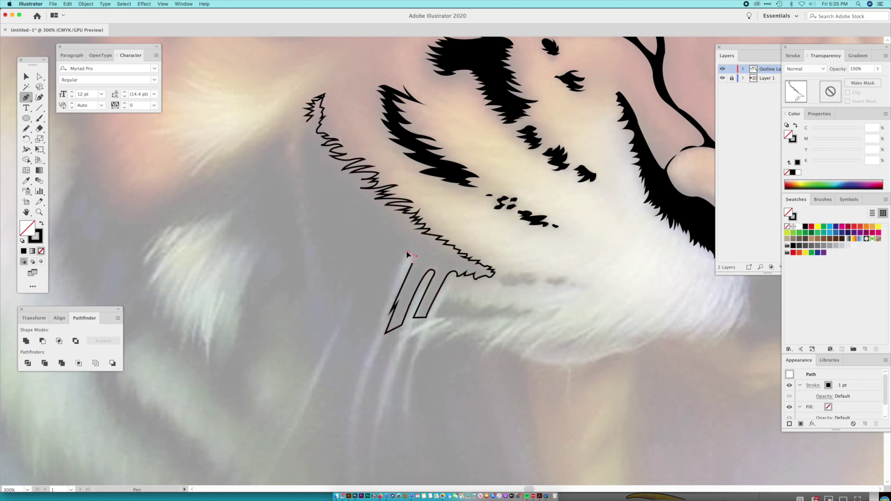
click(411, 254)
drag(399, 264, 394, 278)
click(399, 264)
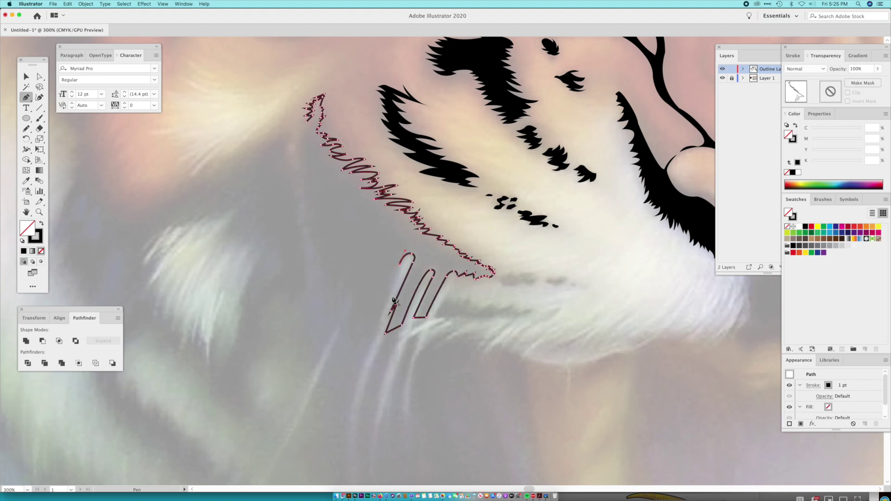
click(378, 322)
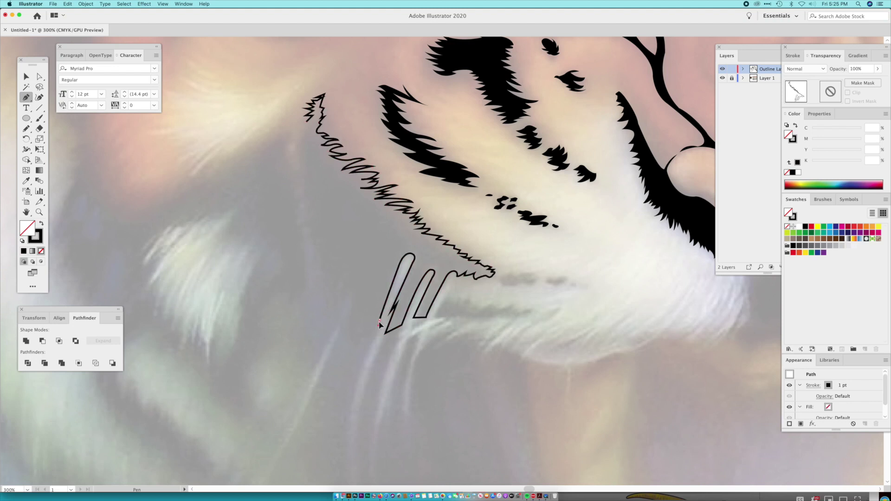
Trace ragged fur tufts beyond the longest whisker, then a narrow whisker notch down to the cheek shape's lowest point
click(379, 320)
click(370, 343)
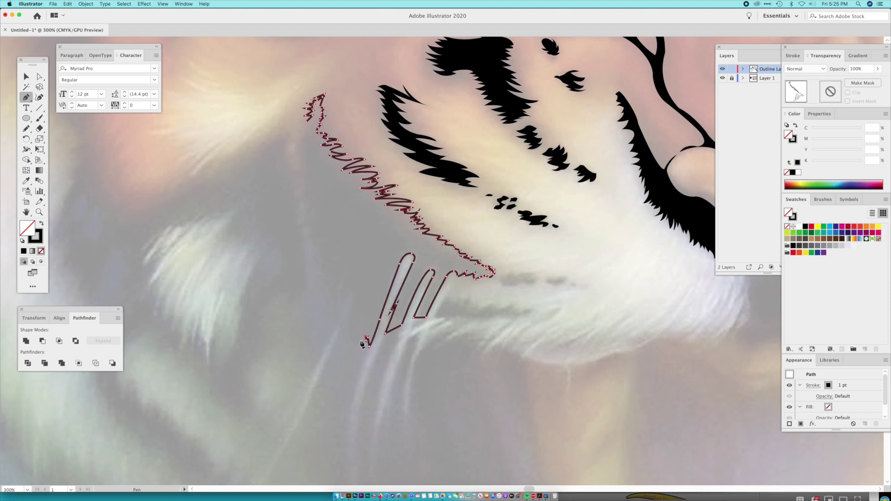
click(342, 334)
click(348, 297)
super+click(348, 300)
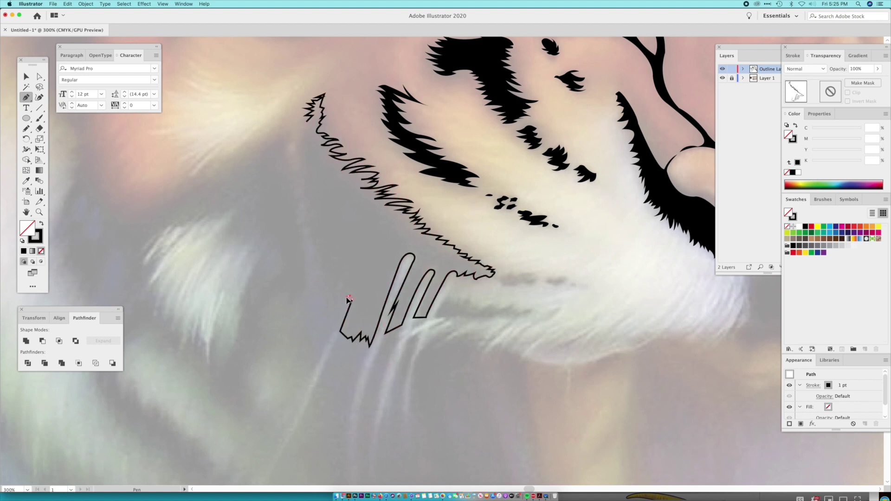
super+click(342, 325)
click(332, 329)
click(315, 368)
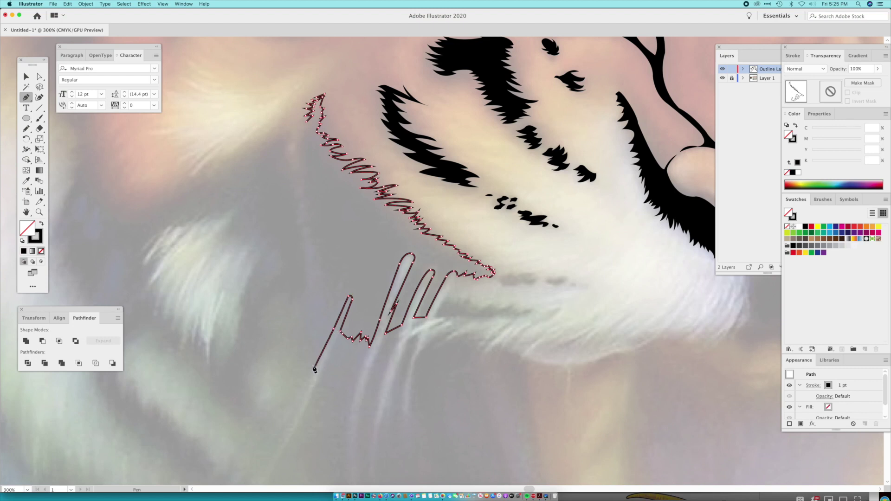
Trace short jagged fur spikes upward from the outer cheek shape's lowest point
super+click(321, 353)
super+click(321, 352)
drag(306, 359, 320, 330)
click(306, 360)
click(317, 340)
click(309, 348)
click(312, 339)
click(308, 343)
click(314, 332)
Continue small fur spikes diagonally up the lower outer edge of the cheek shape
drag(305, 333, 298, 309)
click(305, 333)
click(310, 314)
click(296, 324)
click(303, 312)
click(303, 306)
click(300, 304)
click(296, 306)
click(299, 299)
drag(288, 305, 302, 287)
click(288, 306)
click(296, 290)
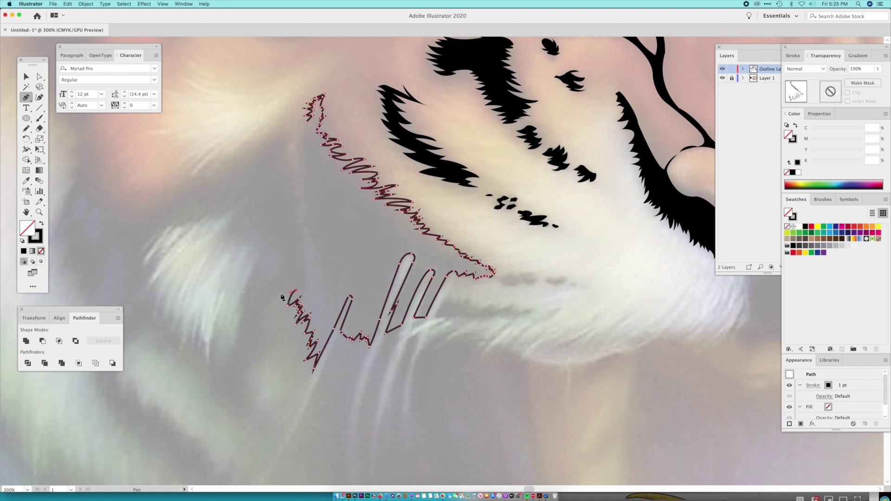
Trace larger fur tufts up the lower outer edge to the high notch beside the white fur patch
drag(278, 291, 278, 291)
click(283, 289)
click(284, 281)
click(274, 286)
click(285, 272)
click(287, 266)
click(279, 253)
click(281, 249)
click(273, 263)
click(280, 241)
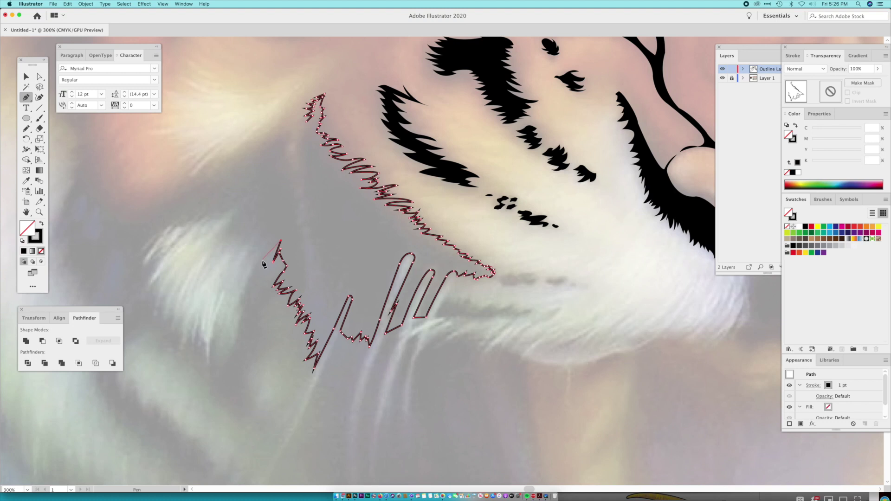
Trace a long downward fur spike beside the white fur patch, followed by shorter tufts above it
drag(244, 307, 242, 331)
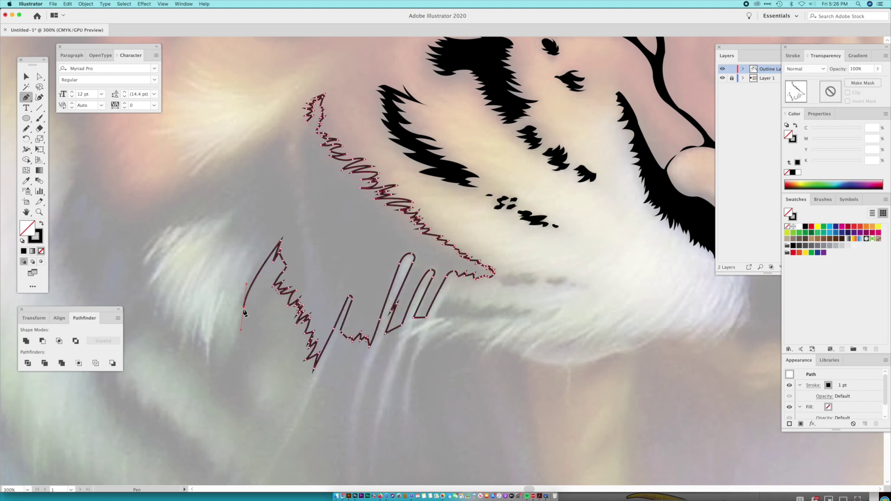
click(242, 310)
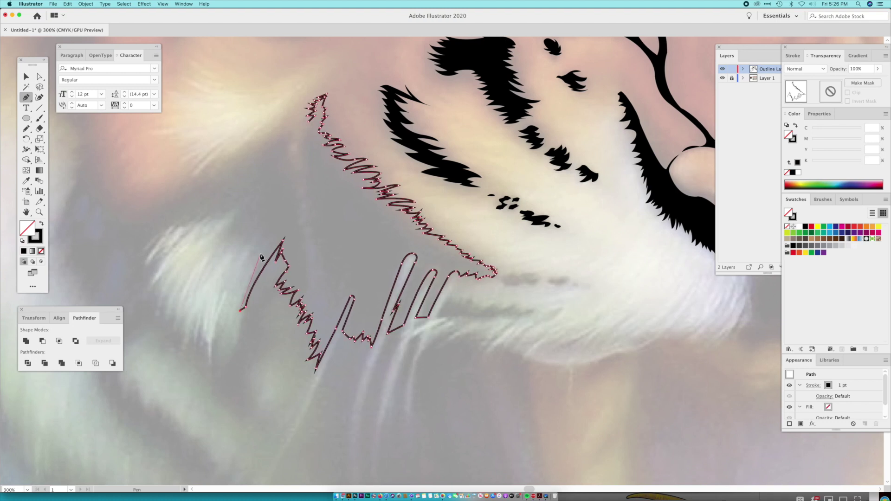
drag(262, 250, 274, 233)
drag(244, 269, 241, 279)
drag(261, 242, 273, 234)
drag(240, 259, 238, 263)
click(239, 256)
click(247, 239)
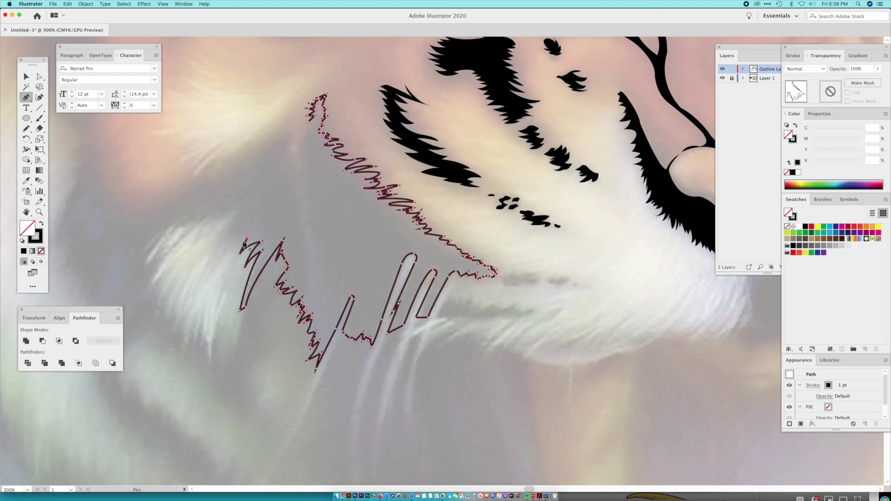
Add narrow fur tufts and a longer downward spike over the white fur patch's inner edge
click(242, 239)
click(231, 248)
click(237, 238)
click(225, 249)
drag(210, 265, 205, 276)
click(211, 265)
drag(235, 227, 248, 216)
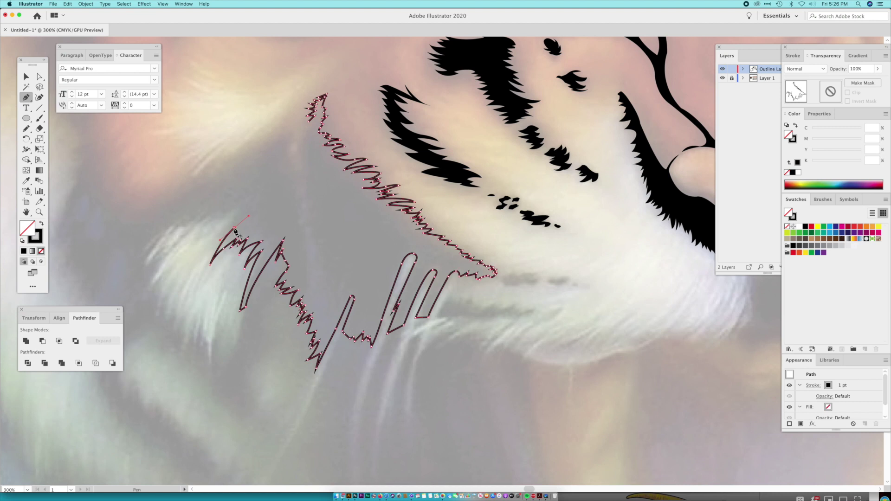
Trace a deep upward fur notch and slim tufts along the upper edge of the white fur patch
click(221, 237)
click(250, 198)
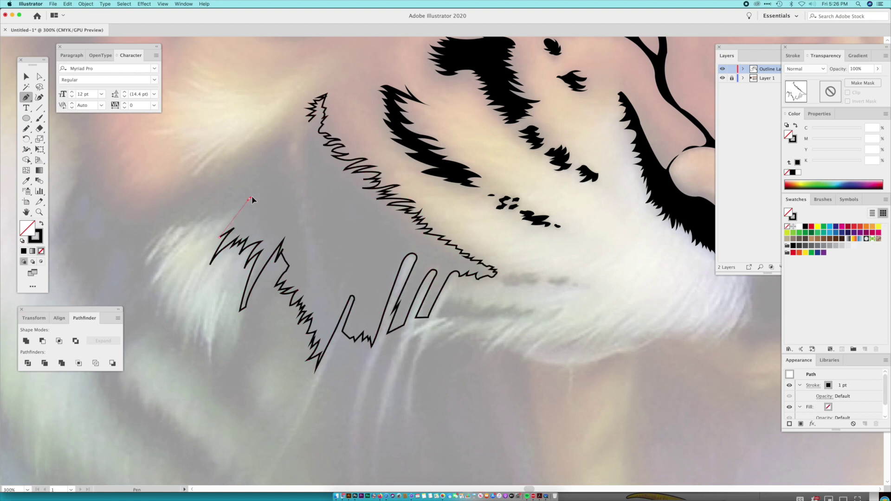
click(217, 219)
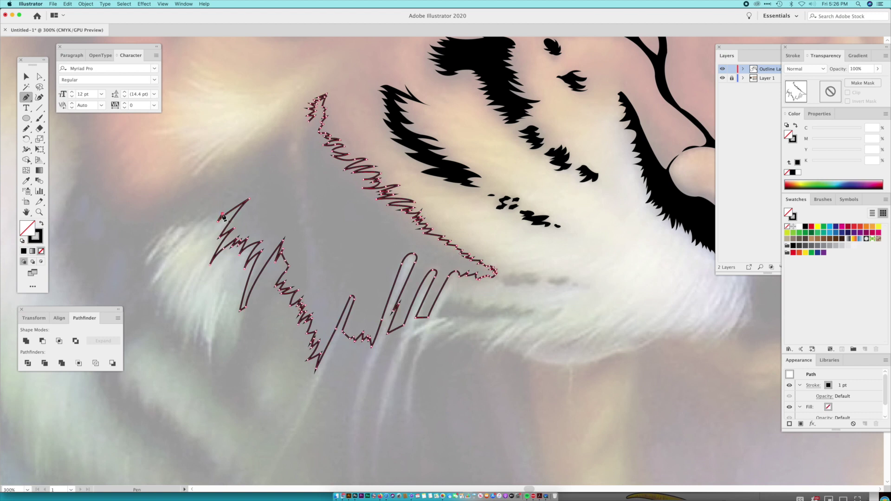
drag(203, 231, 224, 209)
click(203, 231)
click(218, 213)
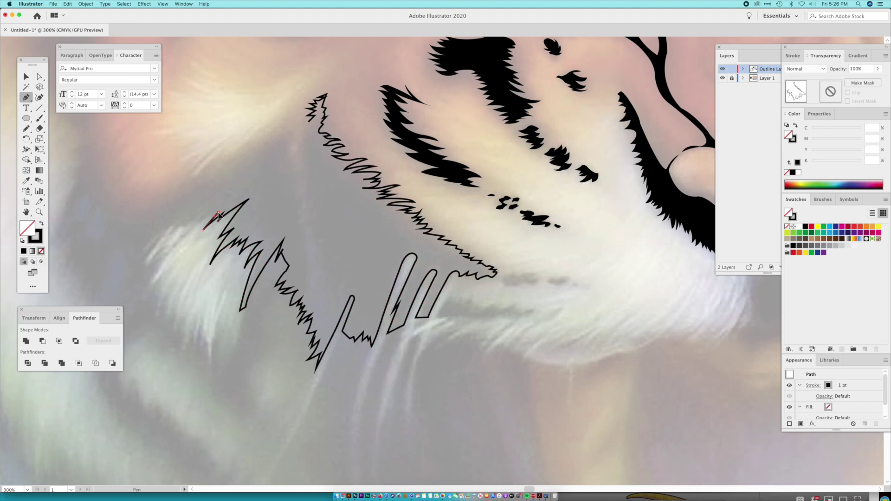
click(199, 222)
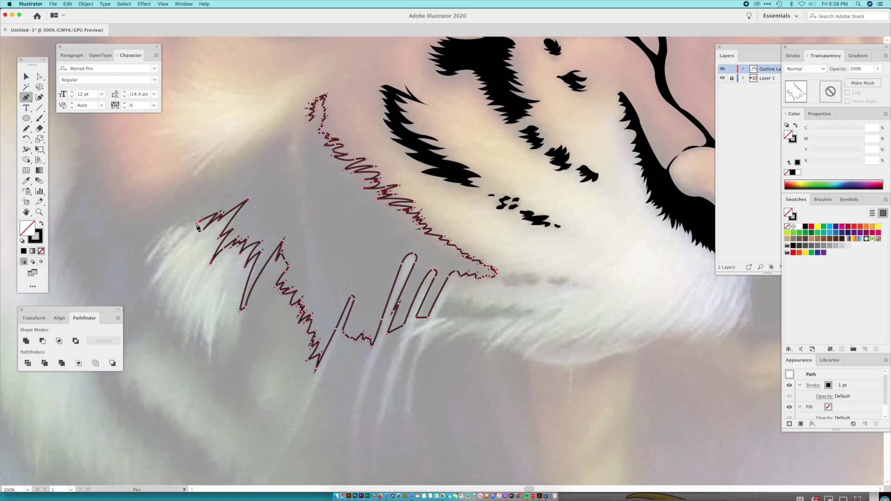
Continue short fur tufts along the white patch's upper edge, undoing the misplaced long tuft
click(182, 242)
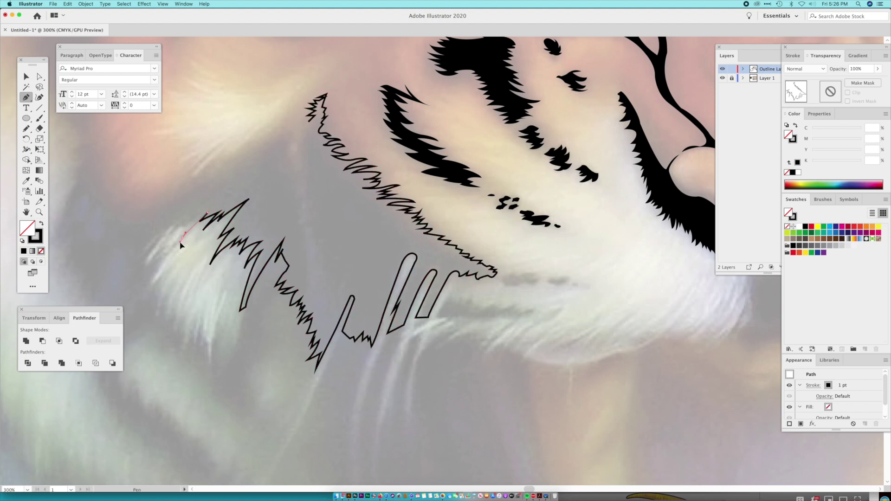
click(178, 249)
key(super+z)
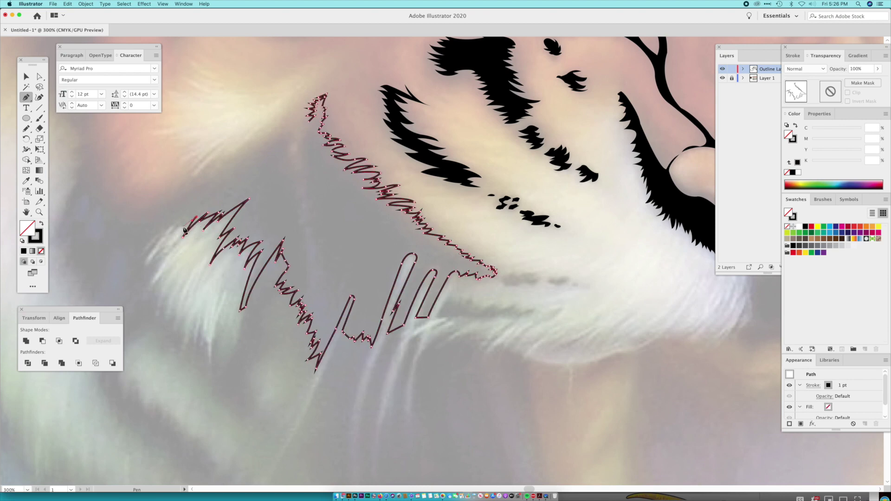
click(172, 234)
click(178, 225)
click(166, 233)
Curve the path around the cheek shape's far outer tip and trace the first long tufts of its upper edge
drag(141, 251, 200, 164)
click(170, 191)
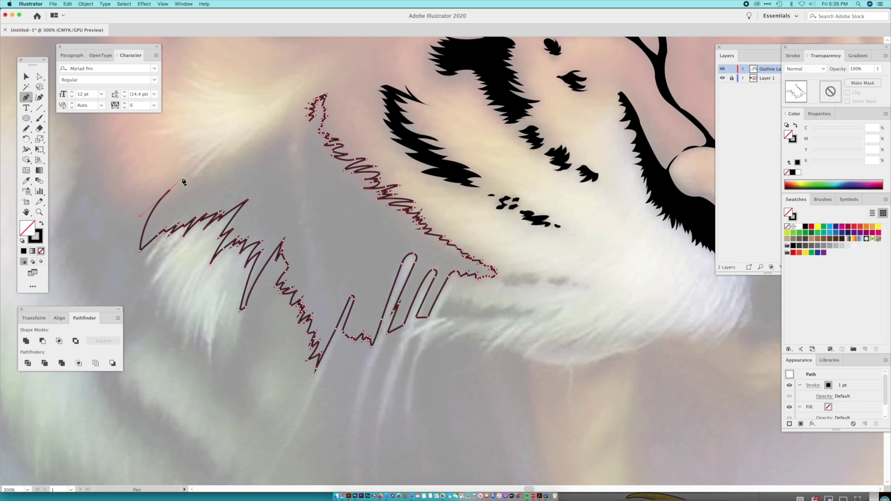
drag(214, 149, 221, 144)
click(215, 149)
click(186, 183)
drag(229, 148, 238, 145)
click(229, 148)
click(204, 178)
Trace long fur tufts up to the upper edge's peak, then small zigzag spikes down its inner side
drag(263, 129, 275, 124)
click(263, 129)
click(239, 161)
drag(286, 121, 295, 99)
click(287, 121)
drag(283, 141, 276, 153)
click(282, 142)
click(288, 133)
click(282, 148)
click(287, 143)
click(285, 152)
Finish the gap at the outer cheek shape's upper end and swap the path to a solid black fill with no stroke
drag(292, 144, 312, 231)
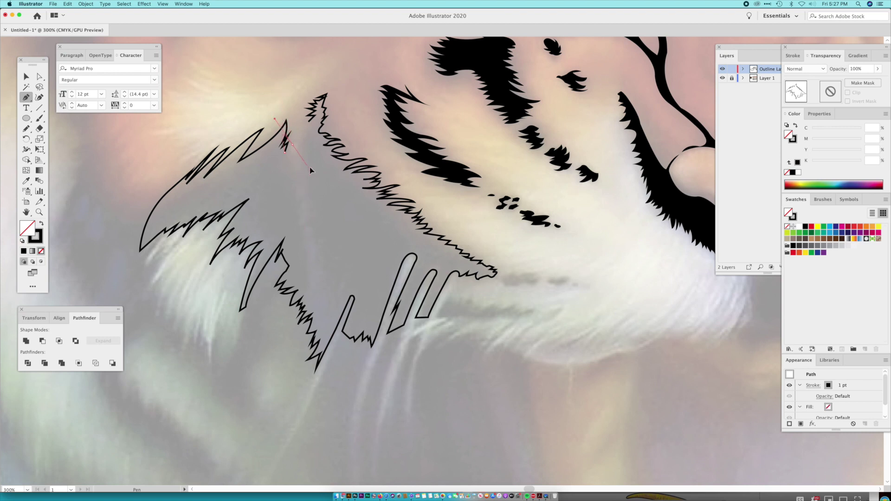
key(super+z)
click(285, 153)
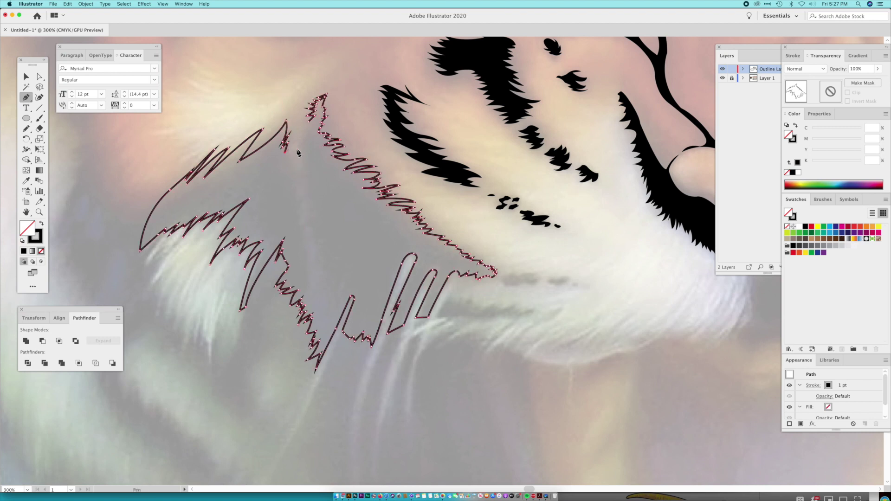
mouse_move(304, 133)
mouse_down()
mouse_move(310, 120)
mouse_move(318, 125)
mouse_move(306, 122)
mouse_up()
click(304, 132)
click(41, 225)
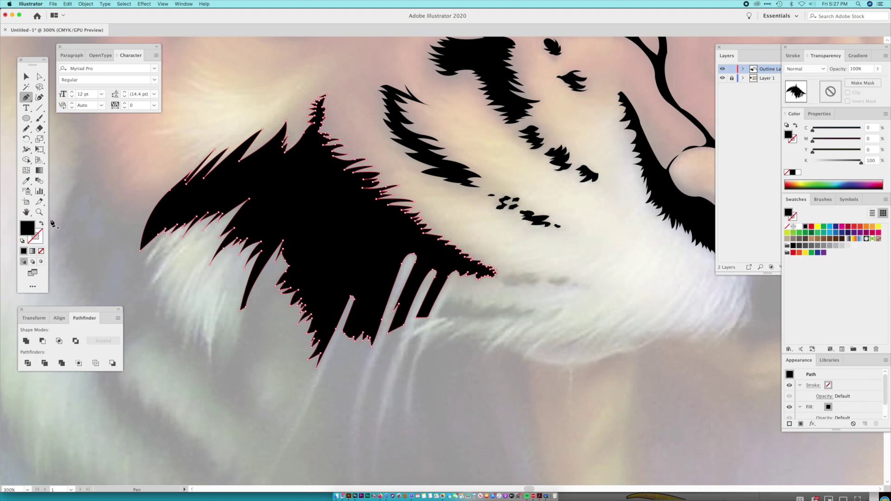
Deselect the outer cheek shape and review the traced markings against the whole tiger reference image
key(super+minus)
key(super+minus)
key(super+minus)
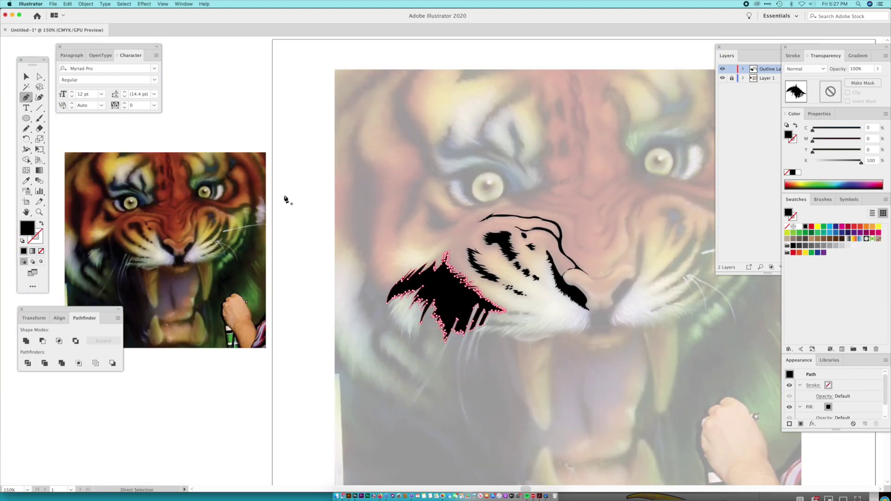
key(v)
scroll(195, 81, right, 4)
scroll(195, 81, down, 1)
click(176, 75)
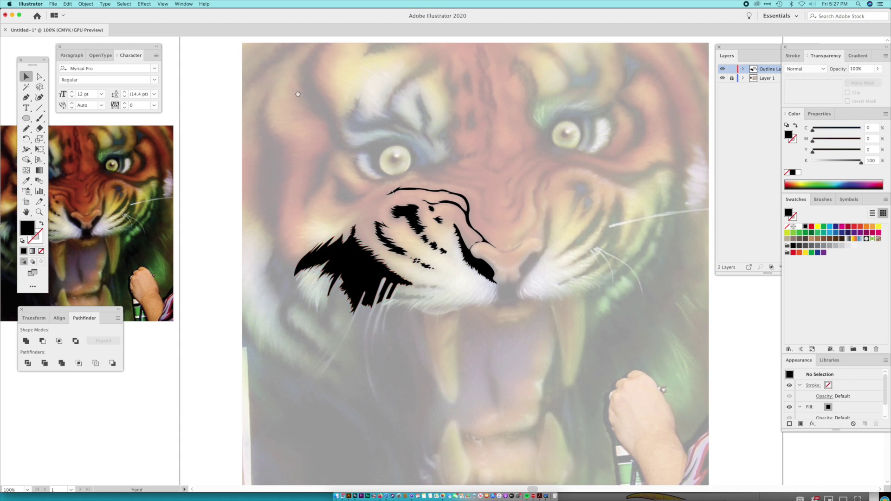
drag(297, 93, 253, 85)
drag(515, 202, 518, 256)
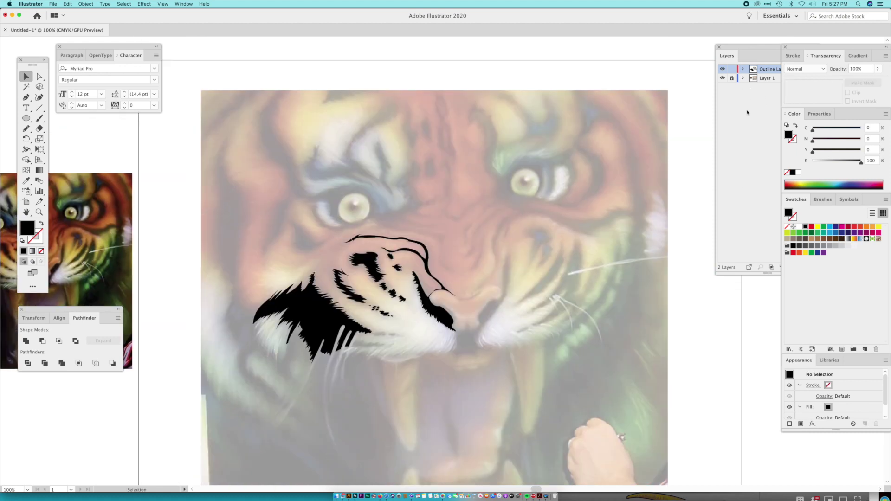
drag(622, 153, 627, 108)
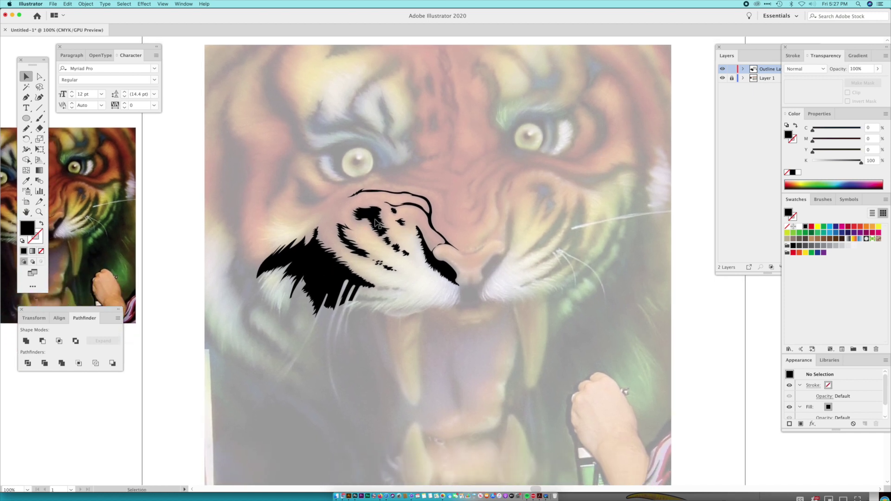
Hide the reference image layer to inspect the black markings alone, and show it again
click(425, 248)
shift+click(448, 243)
shift+click(379, 224)
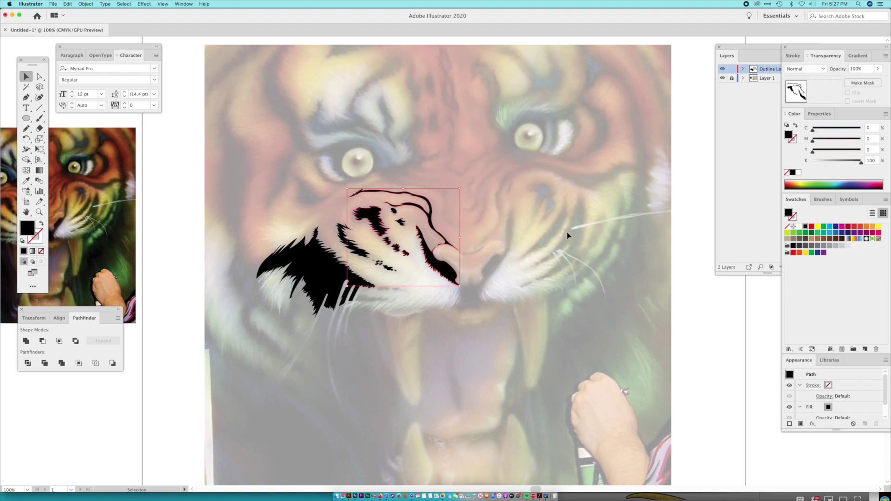
click(758, 362)
click(722, 79)
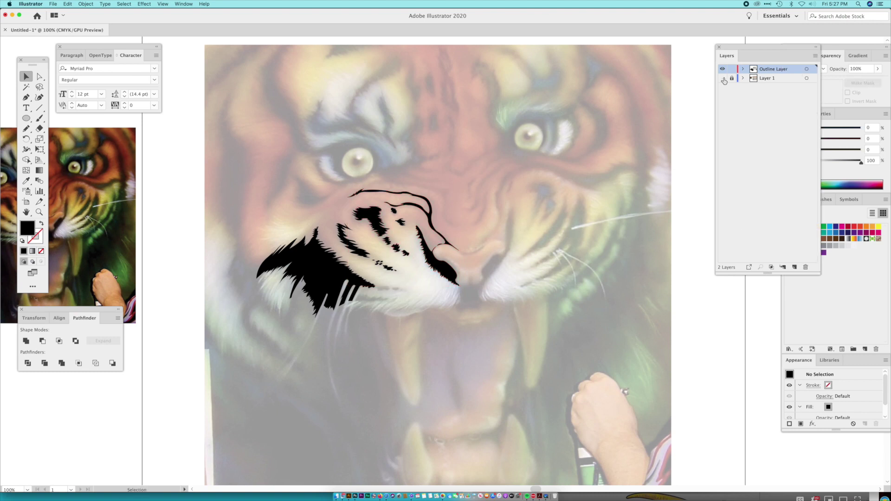
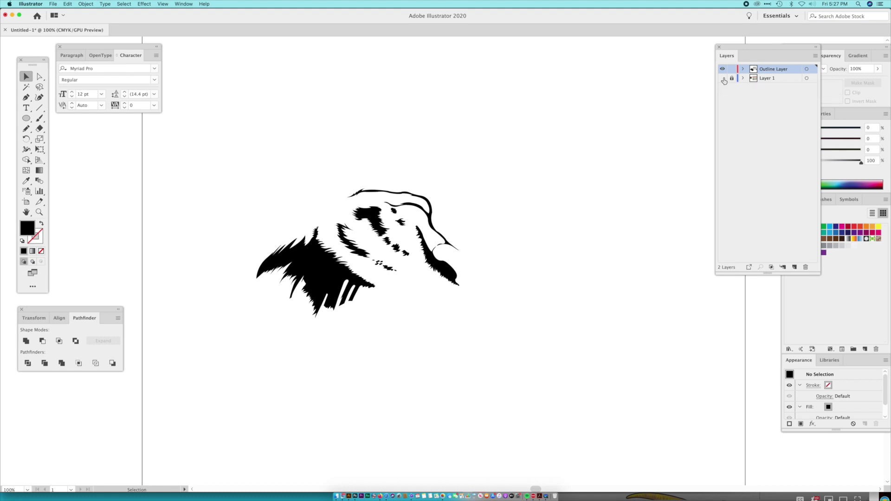
click(722, 78)
click(722, 78)
click(723, 79)
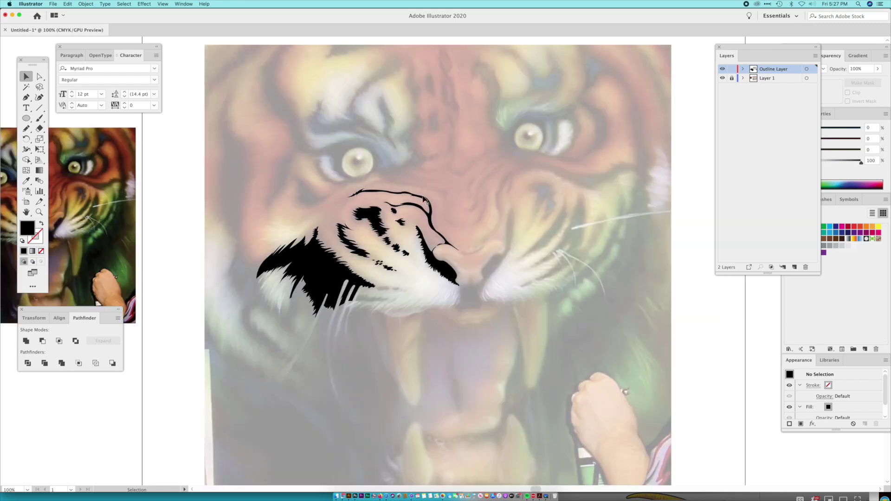
Draw a small solid black circle over the pupil of the eye above the traced cheek markings
click(39, 212)
click(388, 256)
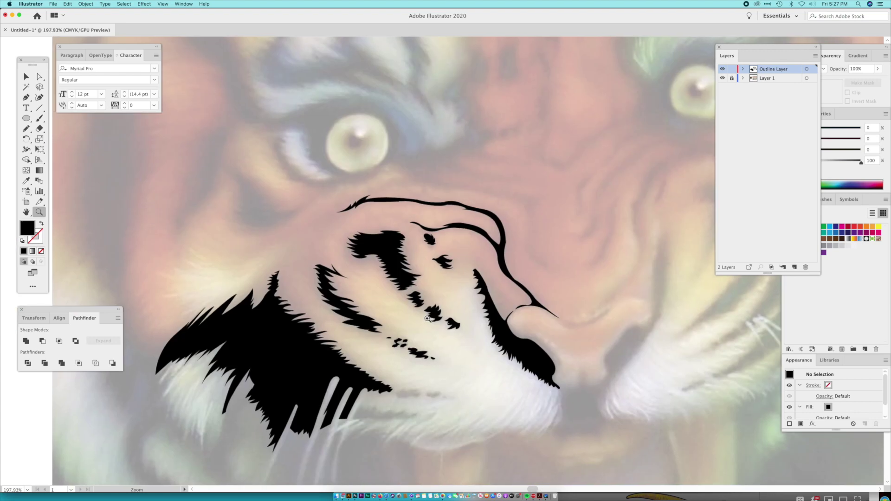
click(358, 269)
click(27, 119)
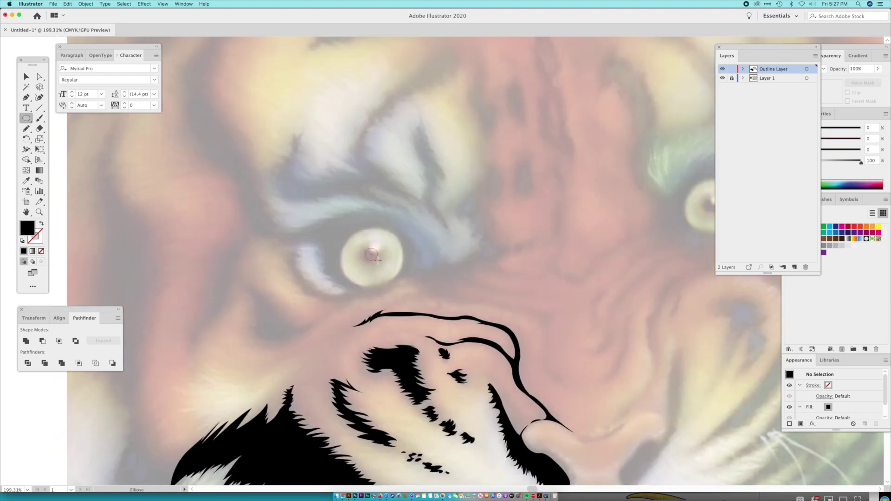
drag(378, 261, 378, 260)
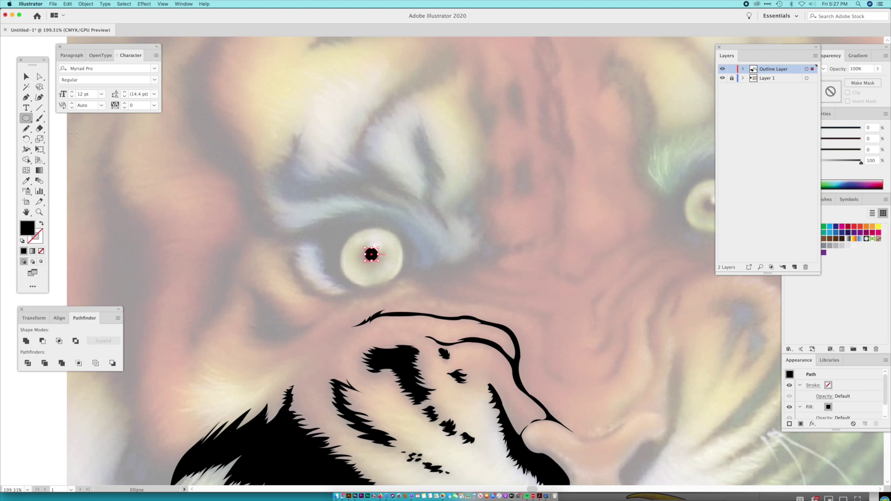
Scale a copy of the pupil circle up to the iris edge and give it a black outline with no fill
click(39, 139)
drag(405, 287, 485, 357)
click(41, 225)
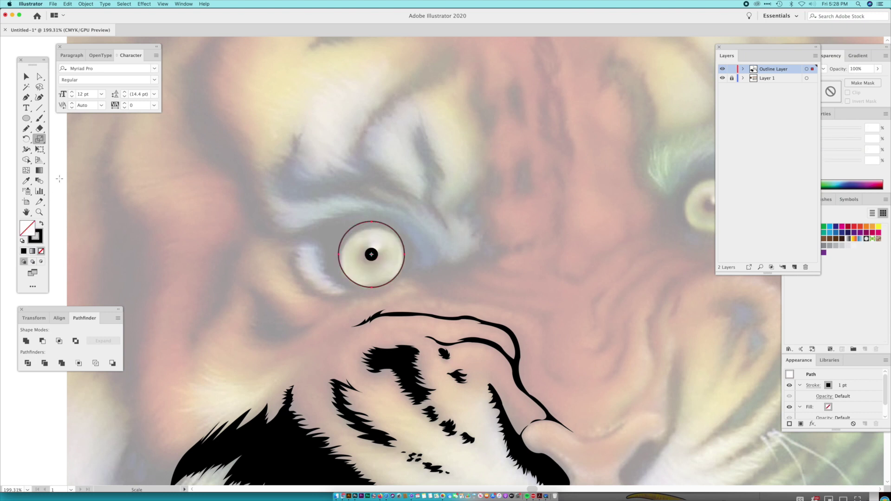
Adjust the iris outline's anchor points and handles so it follows the slightly irregular iris in the reference
key(a)
click(375, 208)
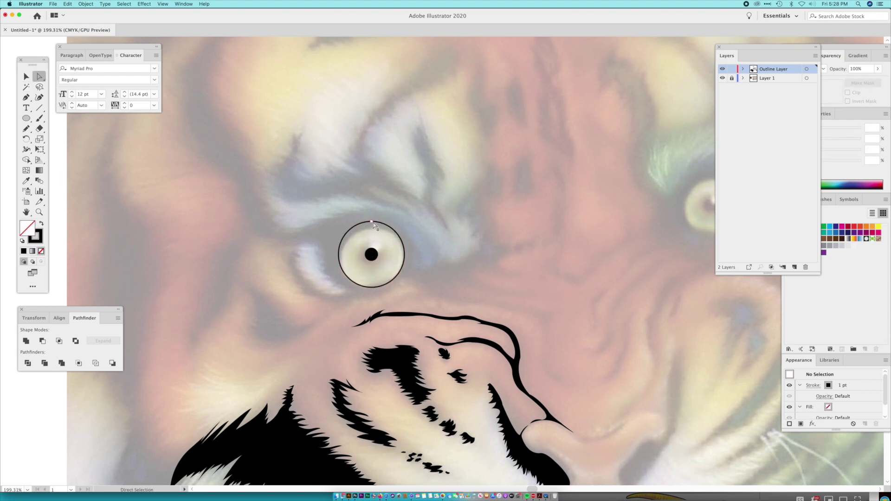
click(371, 224)
drag(359, 236, 341, 262)
drag(404, 254, 402, 254)
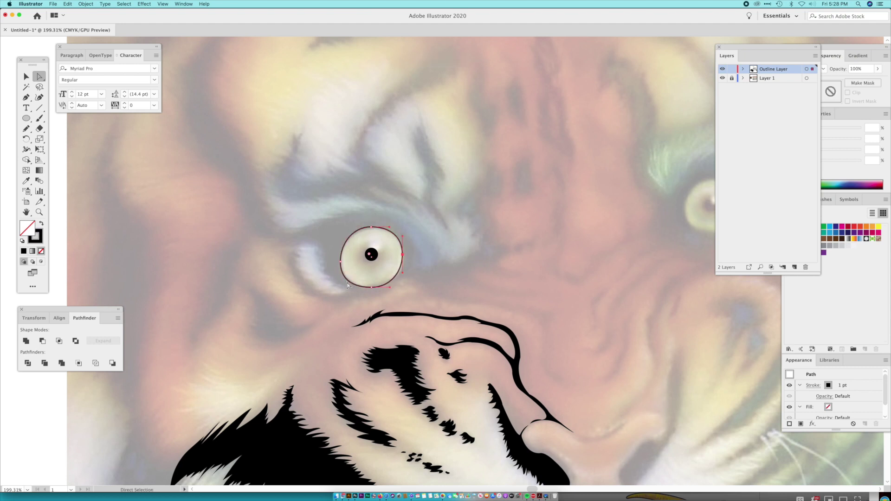
click(340, 262)
click(371, 288)
drag(353, 288, 401, 274)
Start a black-filled Pen path below the iris with the first thin fur strands of the lower eyelid
click(370, 257)
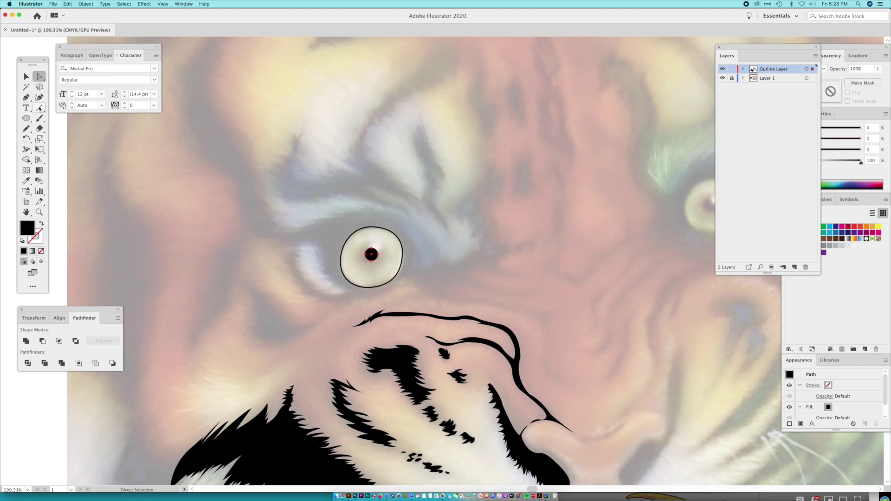
key(p)
super+click(379, 295)
click(375, 294)
drag(380, 294, 382, 295)
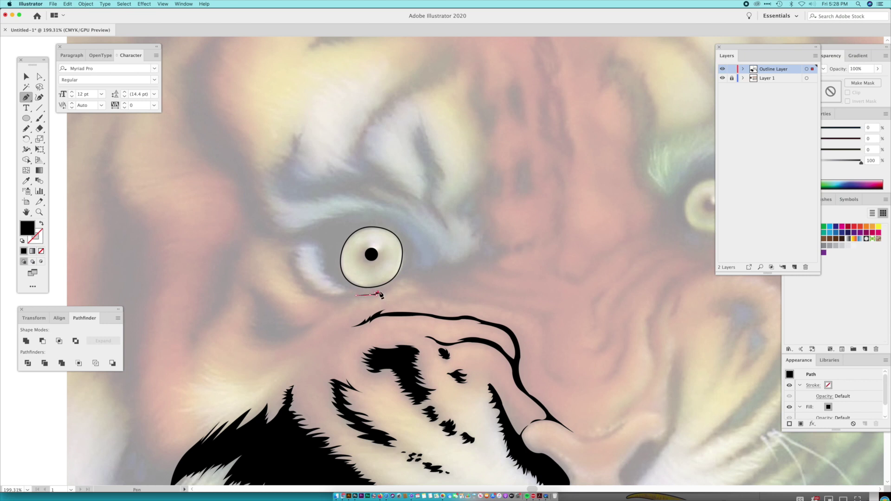
Trace small zigzag fur spikes along the lower eyelid up toward the inner eye corner
click(390, 284)
click(396, 284)
click(394, 281)
click(398, 281)
click(397, 278)
click(403, 279)
click(400, 277)
click(402, 275)
Curve the path around the inner eye corner and trace its lower edge out to the pointed tip
drag(415, 279, 416, 282)
click(410, 288)
click(517, 264)
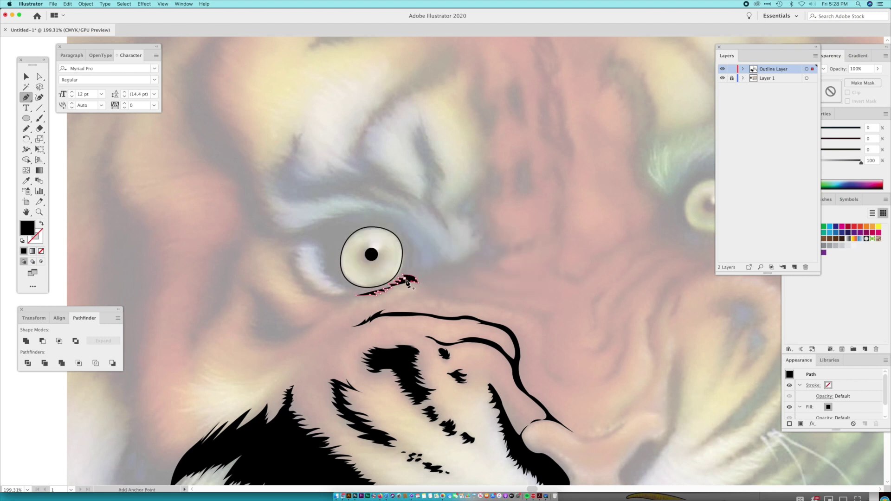
click(418, 285)
click(409, 285)
click(417, 288)
click(426, 290)
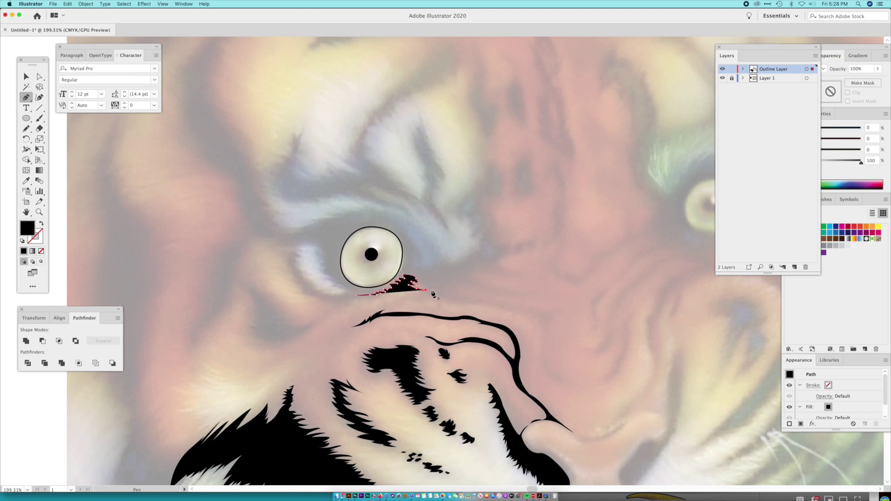
click(435, 290)
Trace the notched tip of the inner eye corner and the first spikes rising above it
drag(428, 284, 422, 283)
click(428, 284)
click(437, 285)
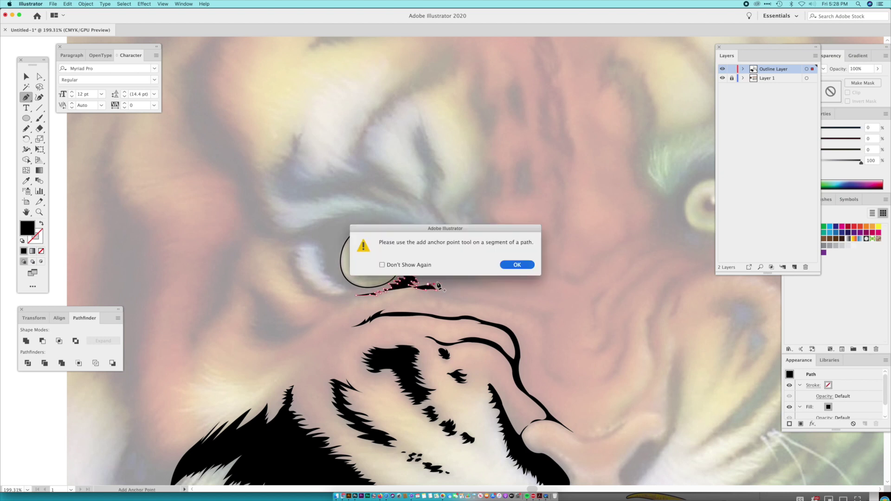
click(510, 267)
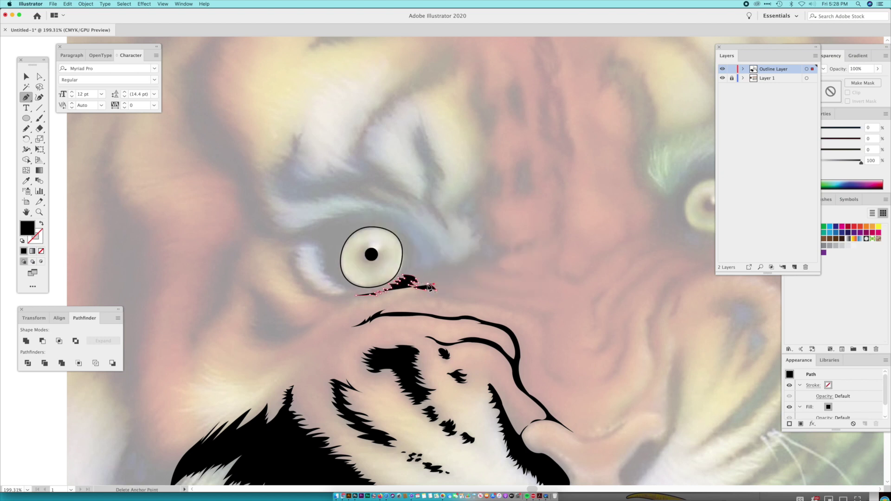
click(434, 284)
mouse_move(424, 279)
mouse_down()
mouse_move(434, 267)
mouse_move(413, 266)
mouse_up()
click(424, 279)
click(429, 274)
click(432, 268)
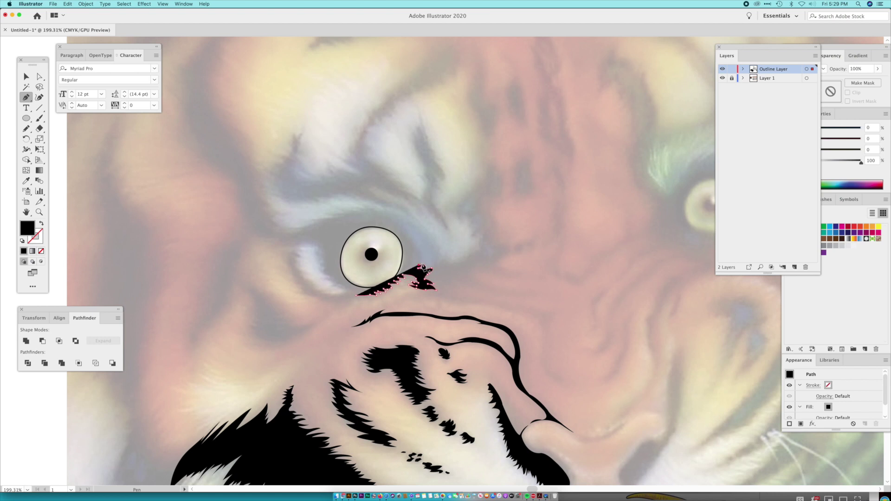
Permanently dismiss the anchor point warning and trace fur spikes up the inner side of the eye beside the iris
click(418, 266)
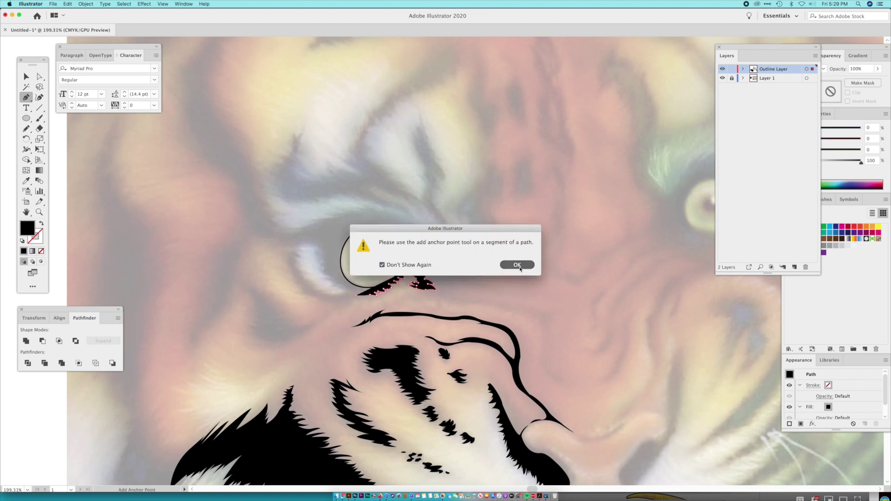
key(Return)
key(p)
click(419, 268)
drag(424, 261, 419, 240)
click(411, 253)
click(417, 245)
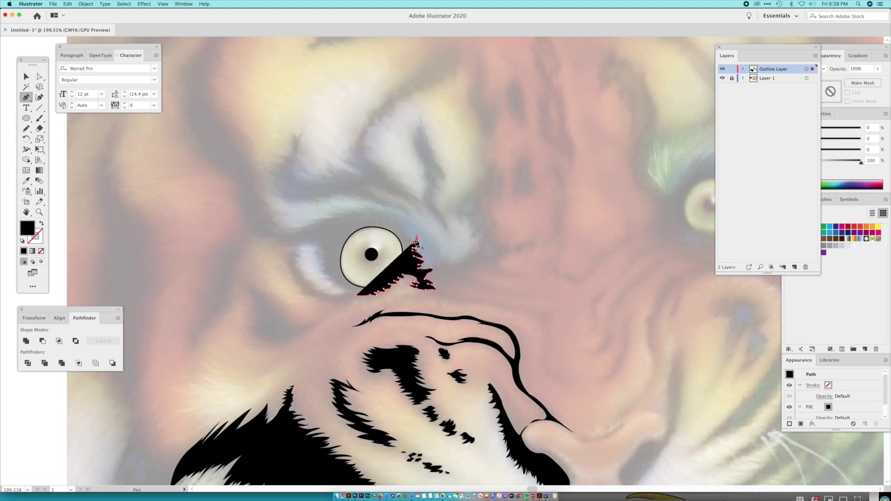
click(409, 239)
drag(412, 237, 409, 230)
click(413, 237)
click(408, 226)
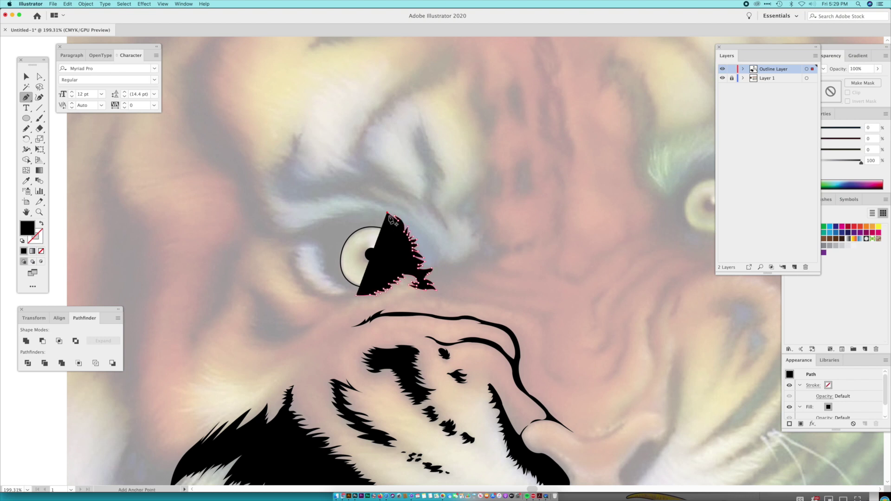
Continue the fur spikes over the top of the upper eyelid, directly above the iris
click(381, 212)
click(368, 211)
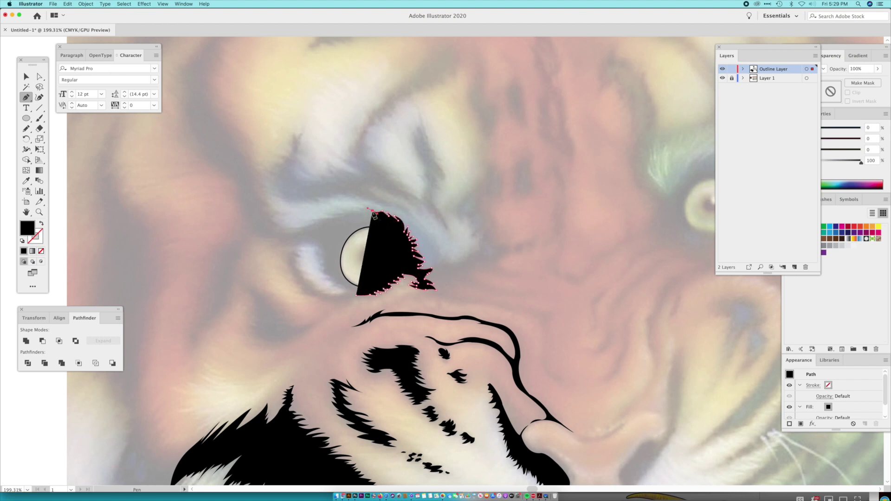
click(378, 214)
drag(351, 209, 337, 208)
click(358, 208)
click(366, 212)
click(342, 211)
click(356, 215)
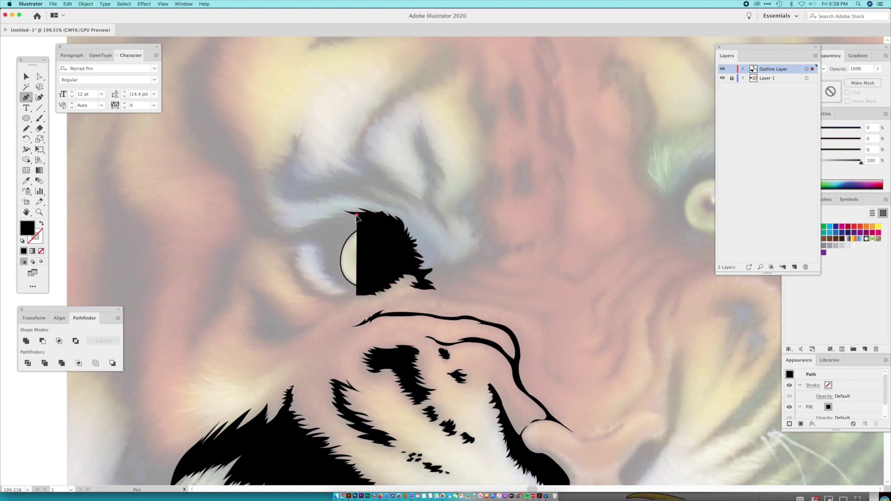
Trace longer, flatter fur tufts along the outer half of the upper eyelid
click(326, 214)
drag(323, 216, 309, 221)
click(342, 217)
click(312, 219)
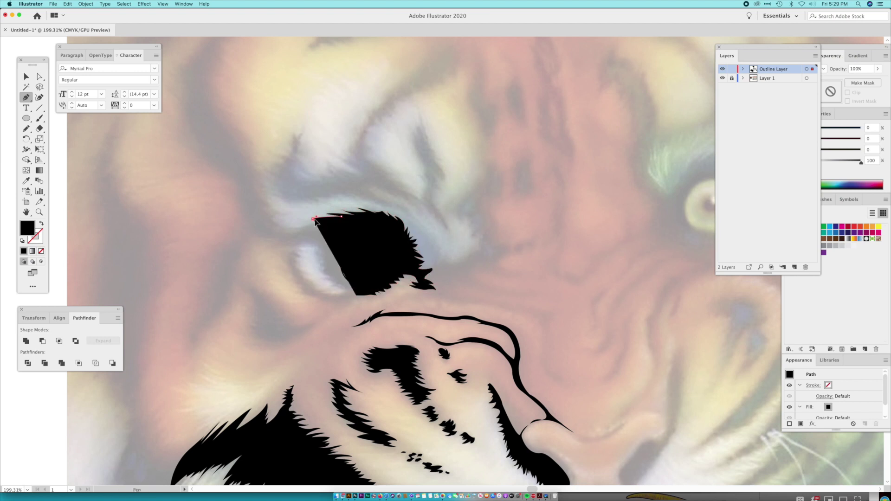
click(326, 220)
click(307, 228)
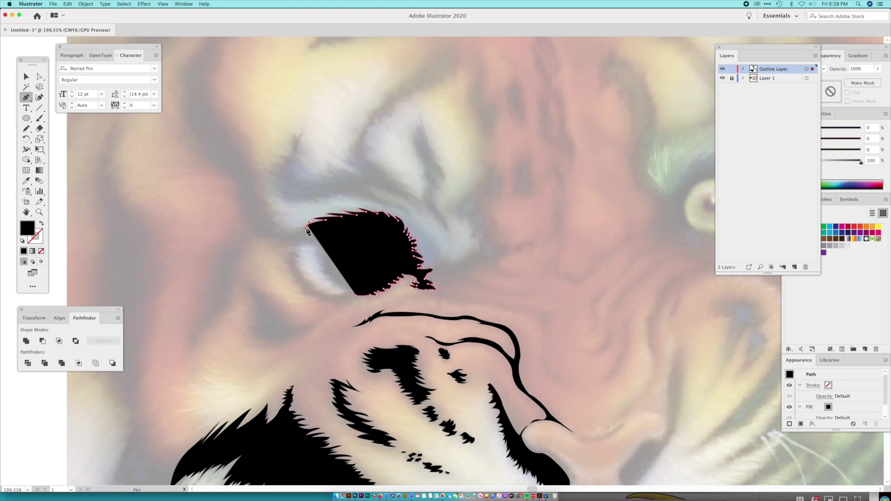
Bring the upper eyelid edge down around the outer eye corner and swap the path to a black outline without fill
click(315, 226)
drag(300, 229, 295, 228)
click(299, 229)
drag(290, 233, 289, 250)
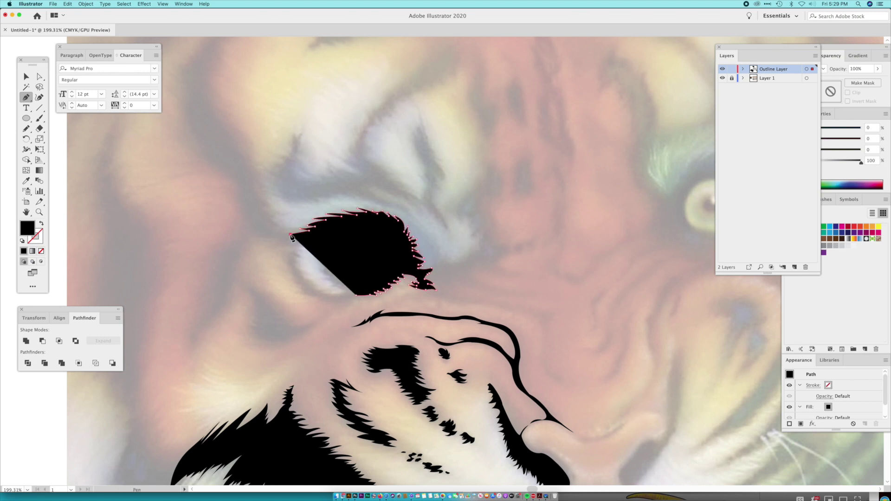
click(287, 246)
click(42, 224)
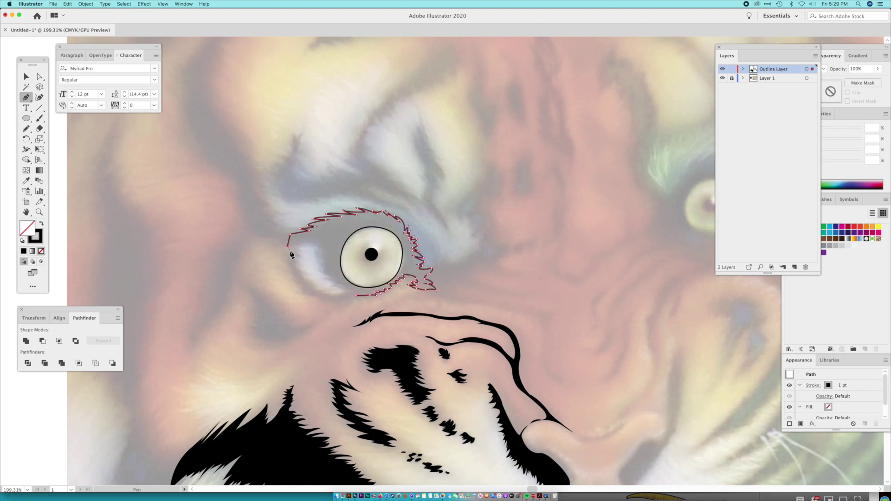
Trace the outer corner's underside back toward the iris and add the first short spikes beside the eye white
drag(293, 248, 312, 252)
click(293, 248)
click(314, 249)
click(322, 253)
click(314, 254)
click(319, 257)
drag(323, 261, 321, 261)
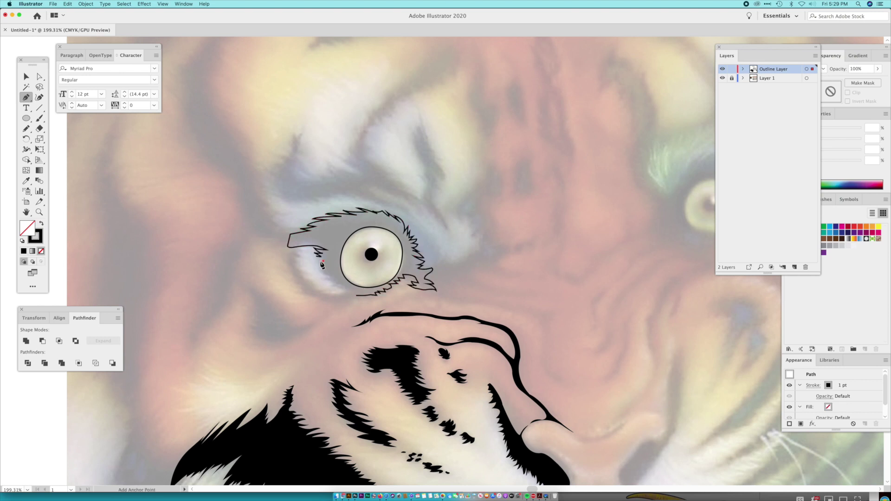
click(314, 258)
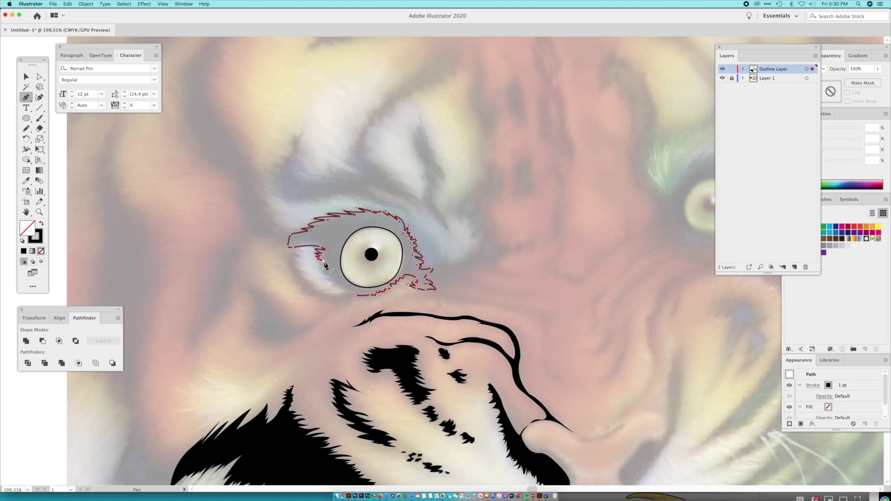
Trace zigzag fur spikes down the inner edge of the eye white to the lower eyelid
click(324, 264)
click(317, 266)
click(326, 267)
drag(326, 268, 319, 273)
click(333, 274)
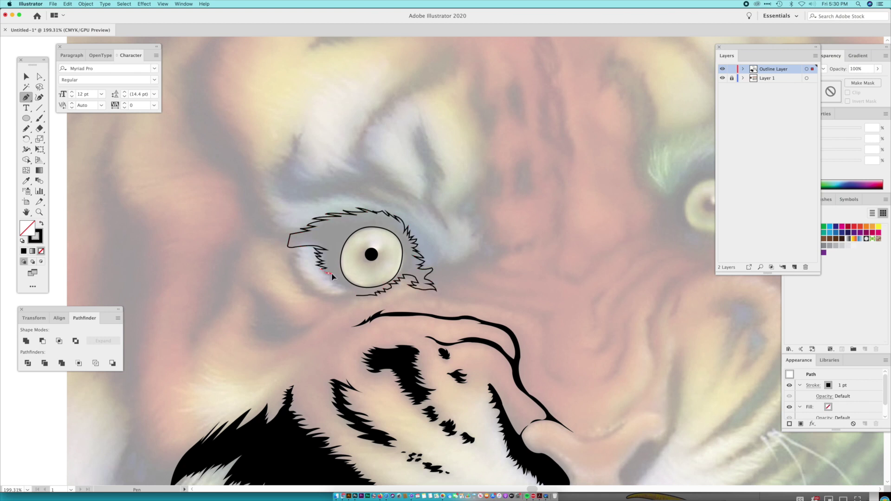
click(322, 274)
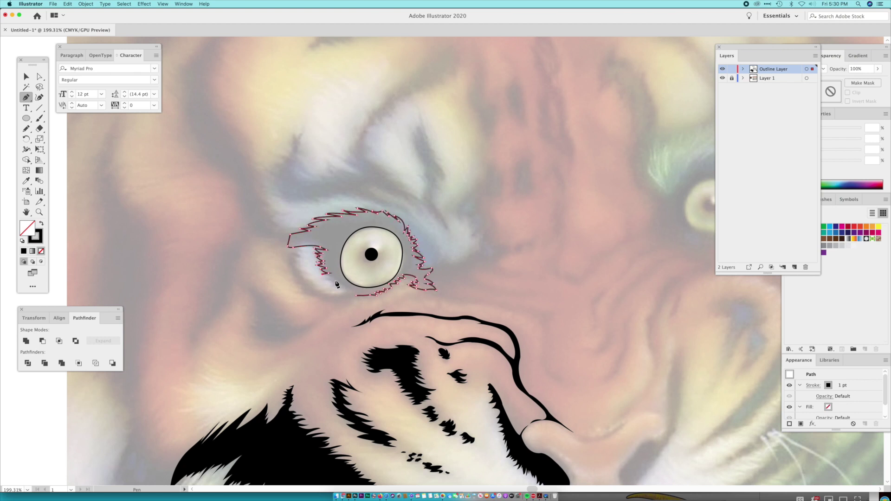
click(324, 281)
click(342, 284)
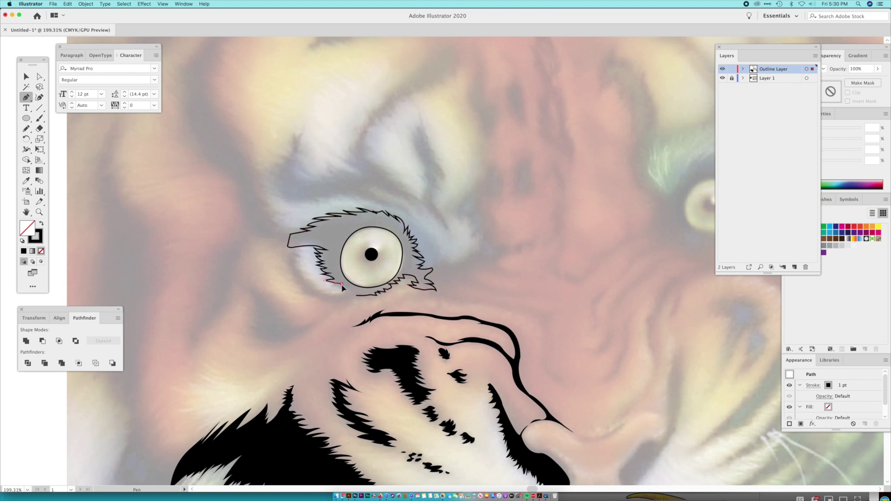
Trace the long tapered strand under the eye white and the short fur spikes directly below it
click(356, 293)
click(298, 292)
drag(341, 297, 365, 294)
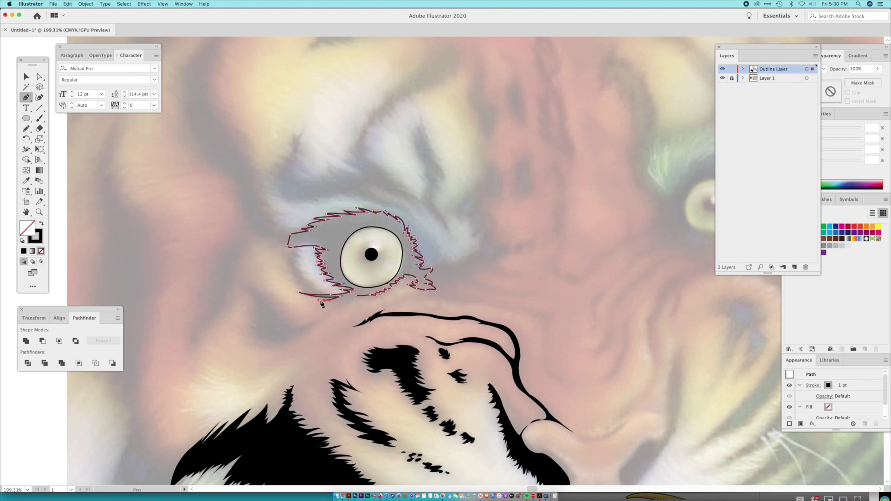
click(344, 300)
click(329, 303)
click(342, 303)
click(347, 308)
Trace the remaining zigzag spikes below the iris and close the eye surround path at its starting point
key(super+equal)
key(super+equal)
key(super+equal)
key(super+equal)
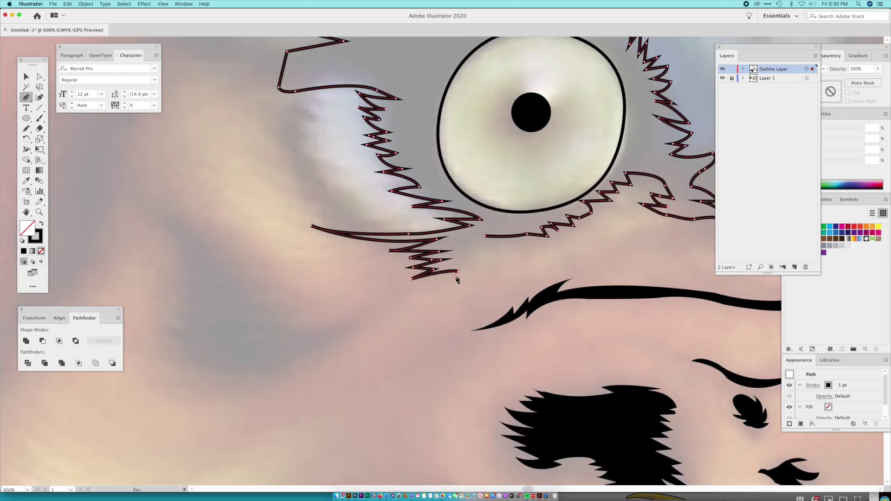
click(449, 266)
click(472, 264)
click(460, 262)
click(485, 261)
click(467, 253)
drag(492, 253, 482, 232)
click(492, 253)
click(478, 245)
click(504, 245)
Move the iris outline's bottom anchor point slightly upward, away from the lower eyelid edge
click(28, 77)
click(462, 201)
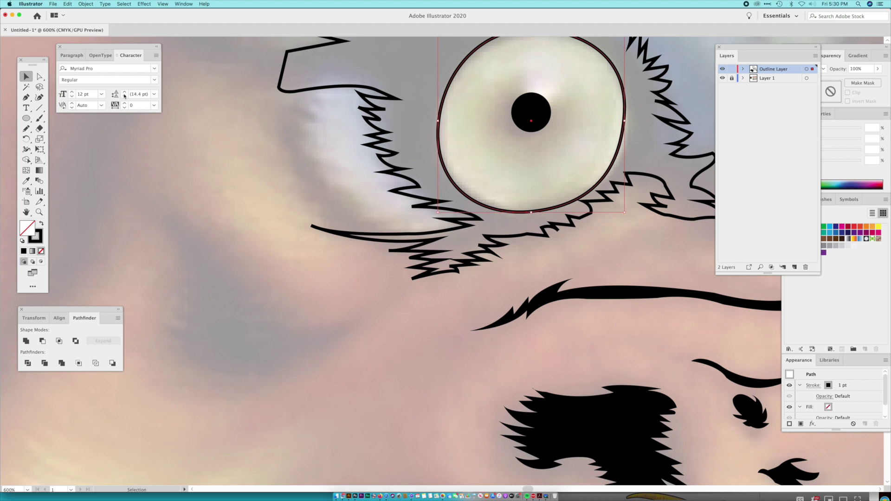
click(40, 77)
click(520, 231)
drag(531, 212, 532, 207)
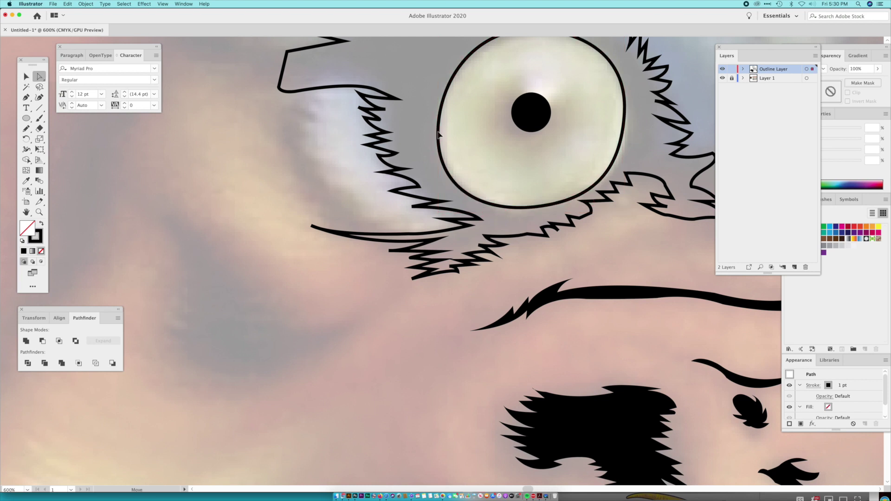
Move the iris outline's top anchor point slightly downward to follow the reference iris
drag(528, 130, 519, 192)
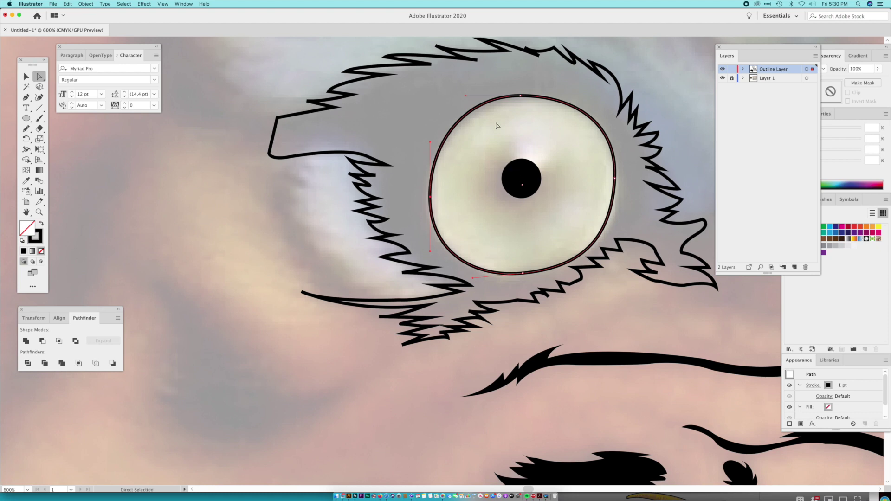
drag(519, 96, 521, 98)
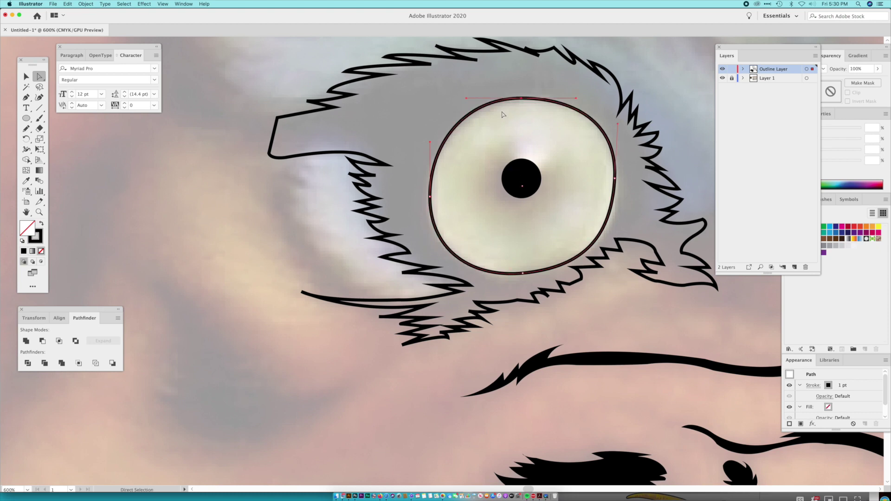
key(super+minus)
key(super+minus)
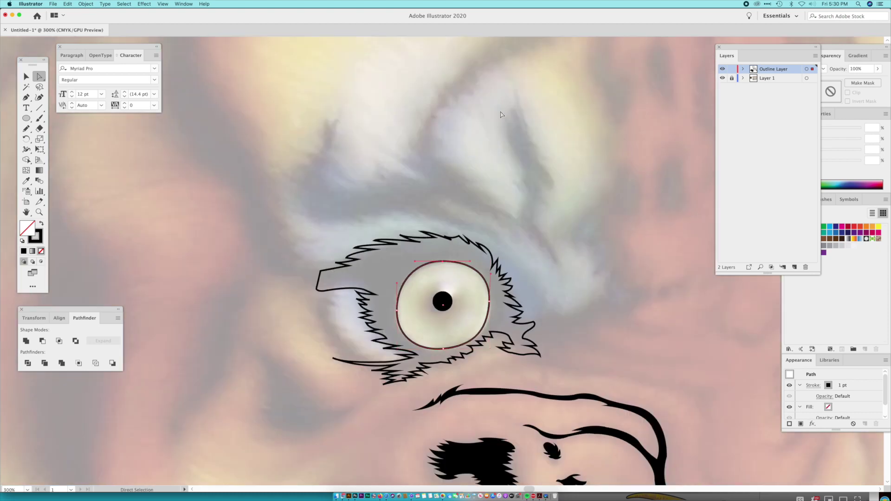
Bring the iris outline and pupil to the front, and give the eye surround a solid black fill without a stroke
key(v)
click(447, 311)
shift+click(474, 272)
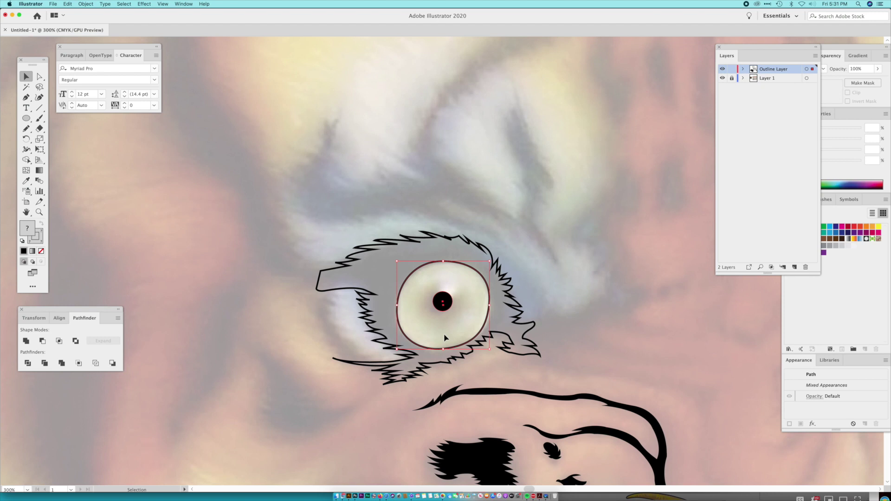
click(89, 4)
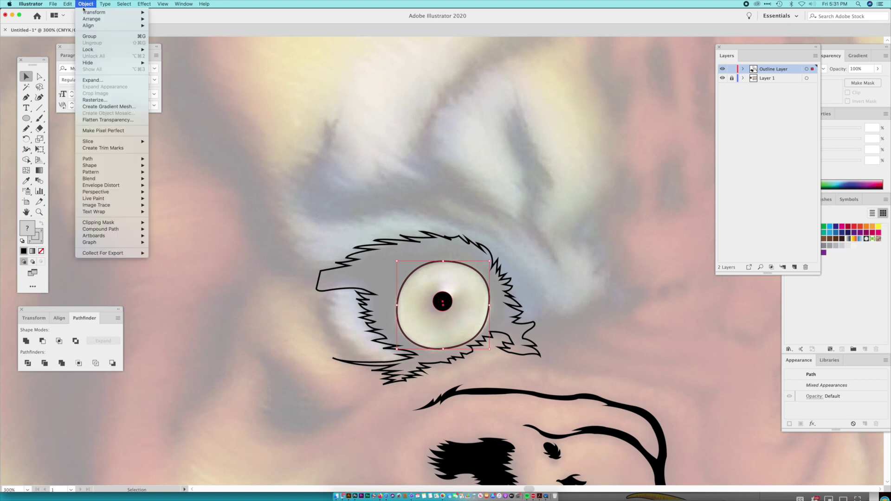
mouse_move(122, 19)
click(192, 20)
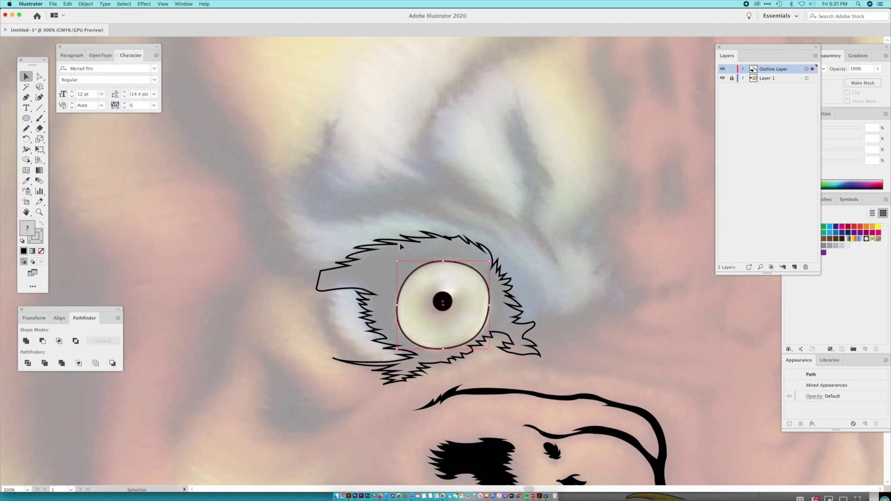
click(393, 243)
click(42, 224)
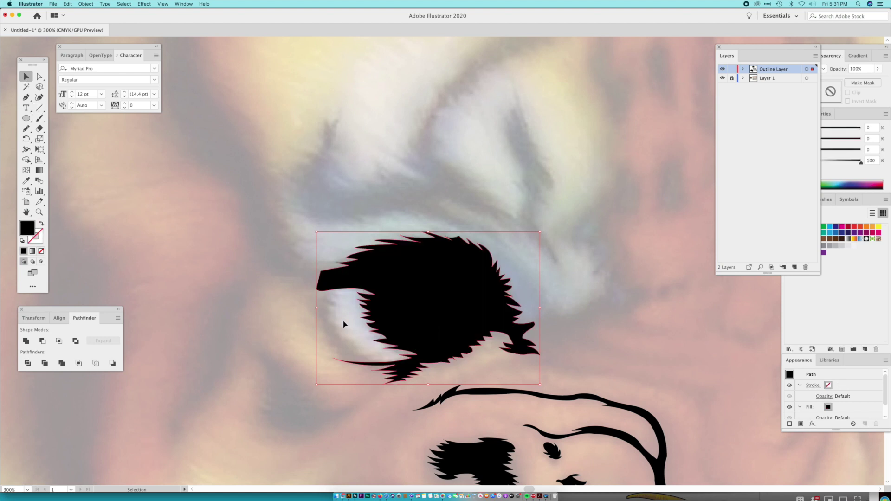
Fill the iris shape with bright green and remove its stroke
shift+click(401, 328)
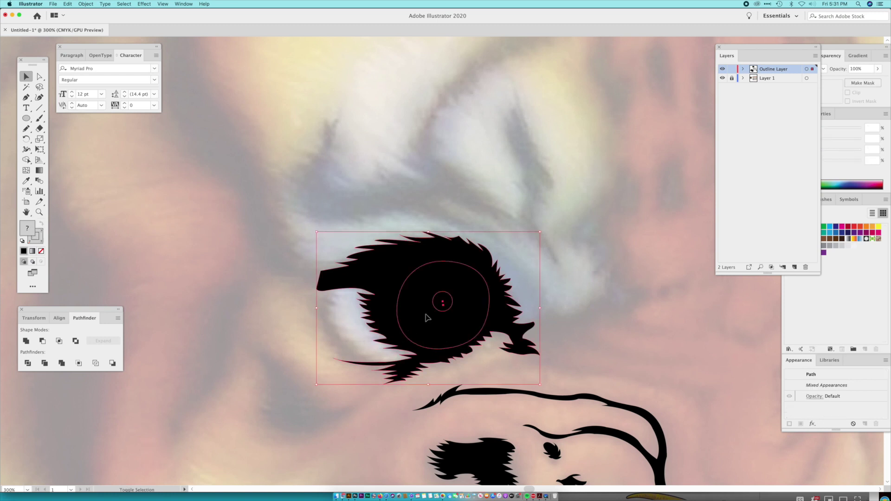
shift+click(377, 314)
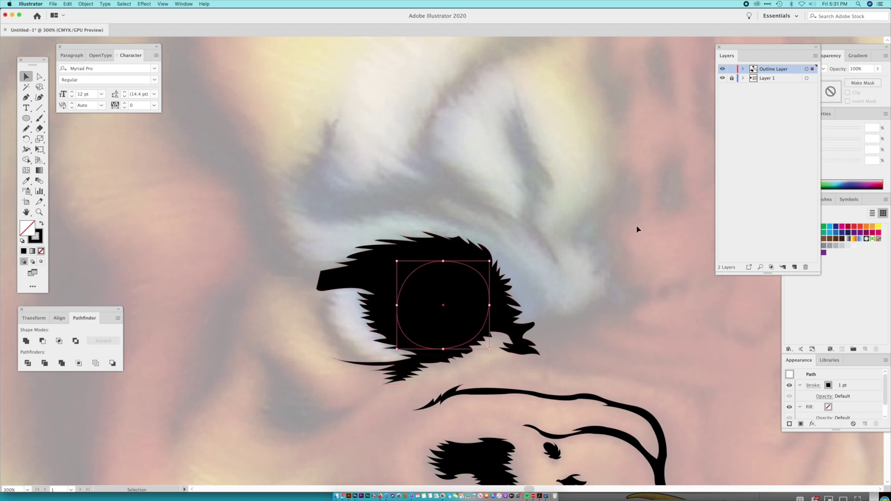
click(865, 275)
click(801, 233)
key(x)
click(41, 252)
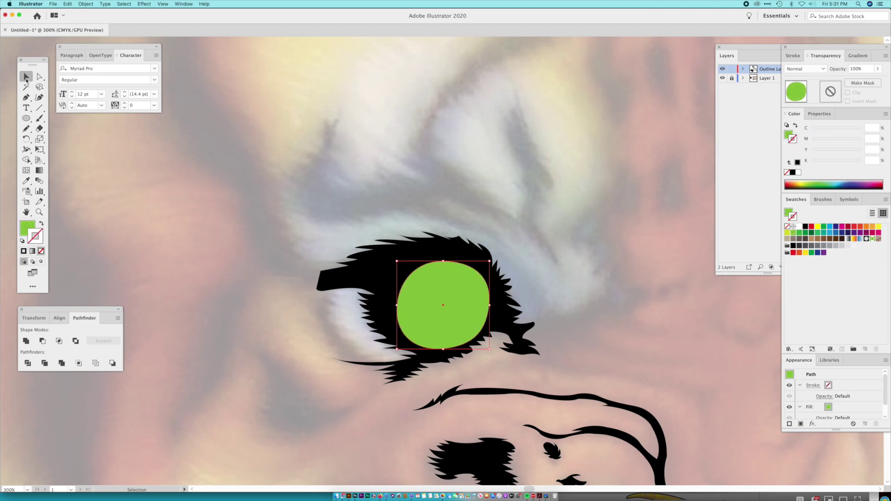
Send the green iris backward until it lies behind the black pupil but above the eye surround
key(super+[)
key(super+[)
key(super+[)
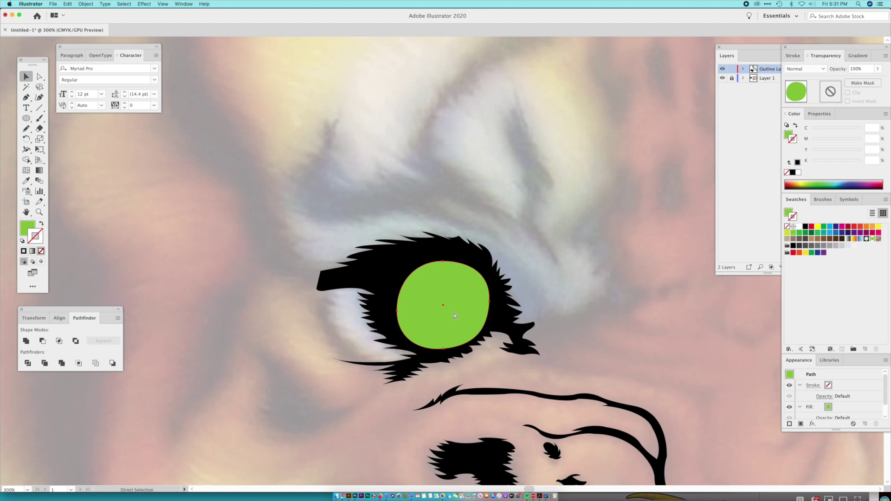
click(302, 181)
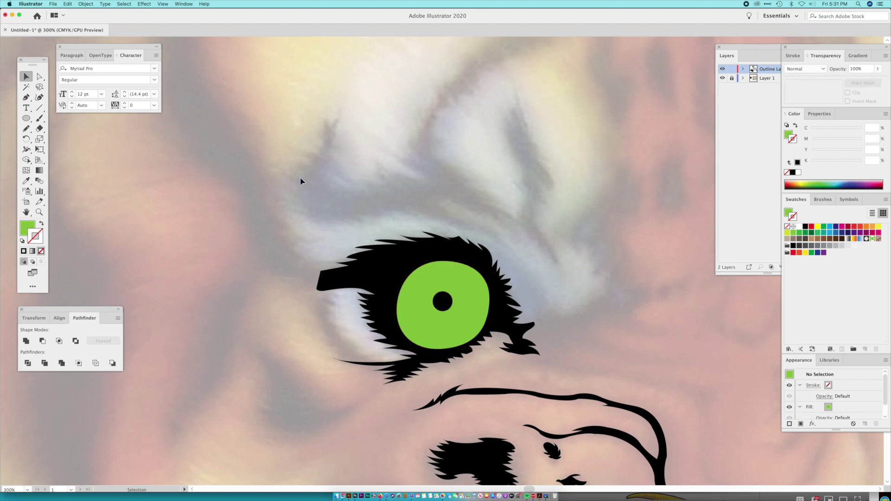
key(super+1)
key(super+minus)
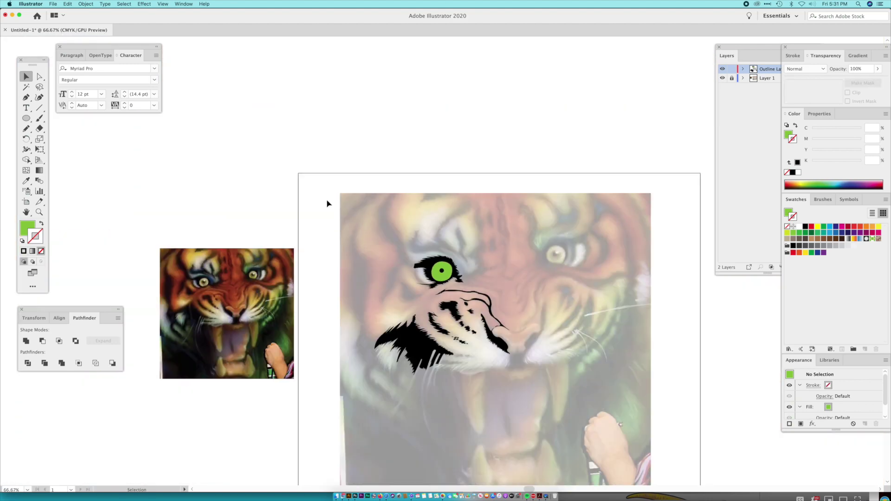
Draw a small white circle without a stroke on the pupil's upper inner edge as a highlight, and scale it slightly larger
click(39, 212)
drag(465, 271, 465, 271)
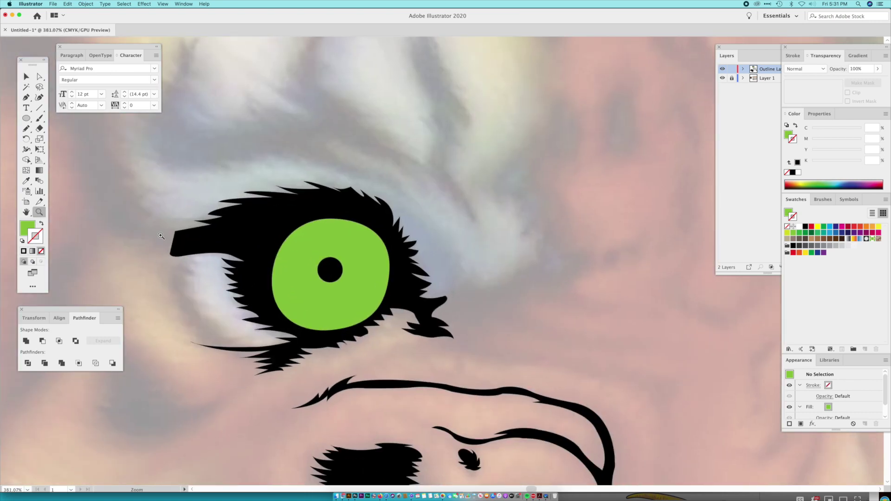
click(28, 120)
drag(346, 266, 347, 266)
click(26, 180)
click(788, 135)
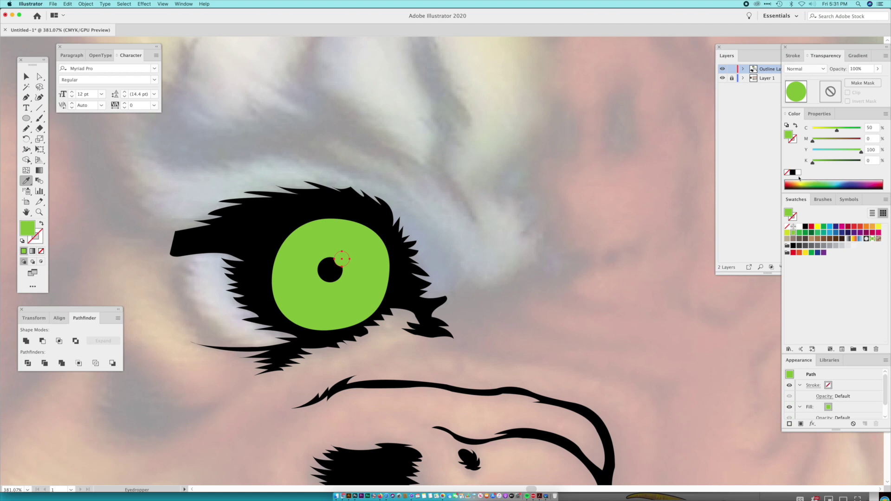
click(797, 173)
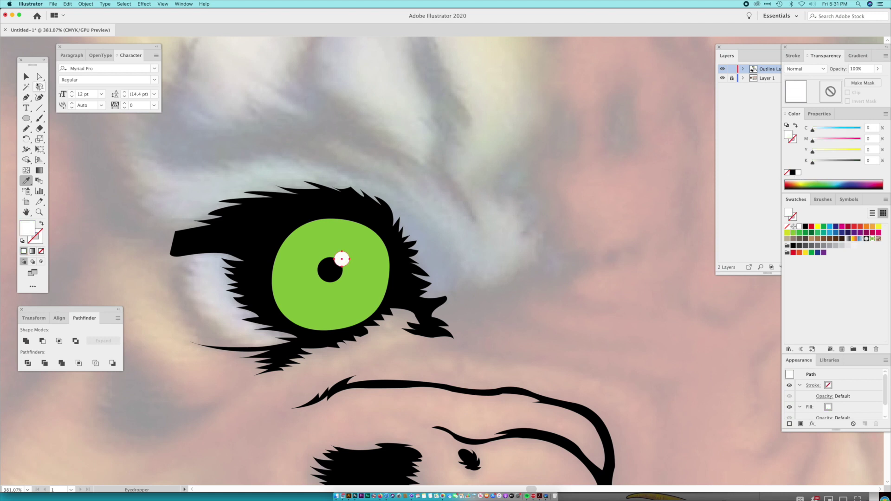
click(39, 139)
drag(342, 266, 378, 238)
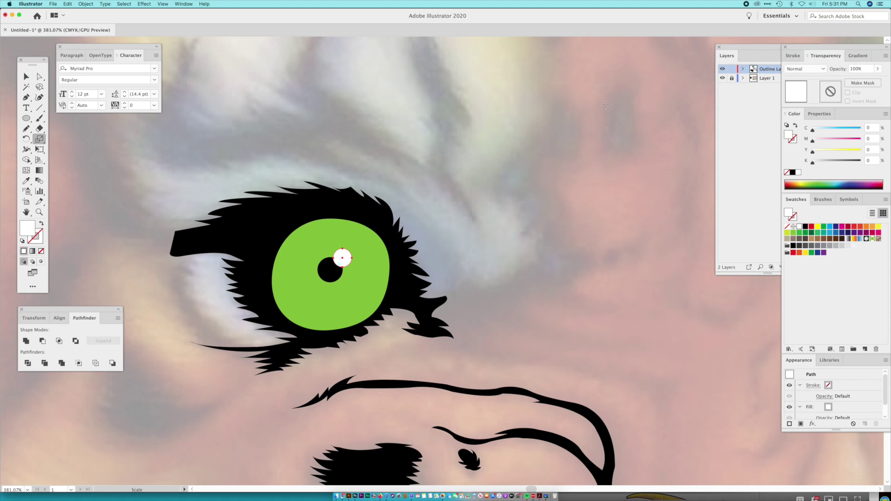
Apply a Gaussian Blur to the white eye highlight with a radius well below 10 pixels
click(142, 4)
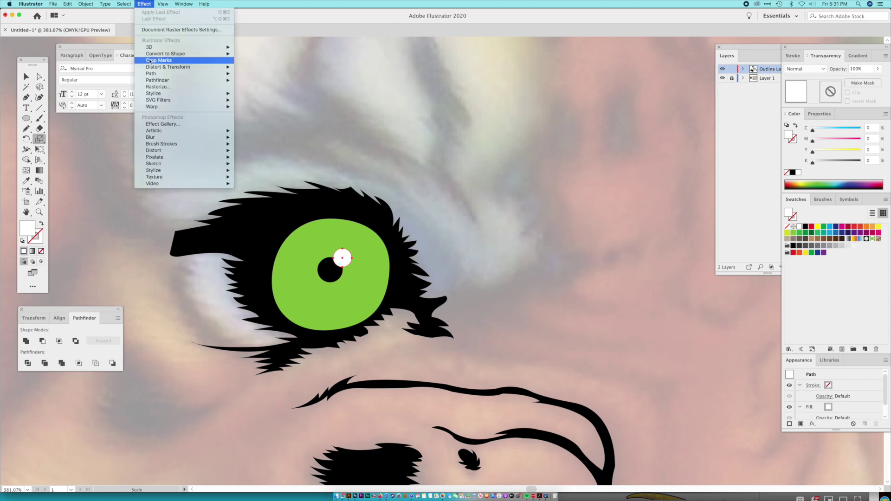
mouse_move(227, 139)
click(259, 137)
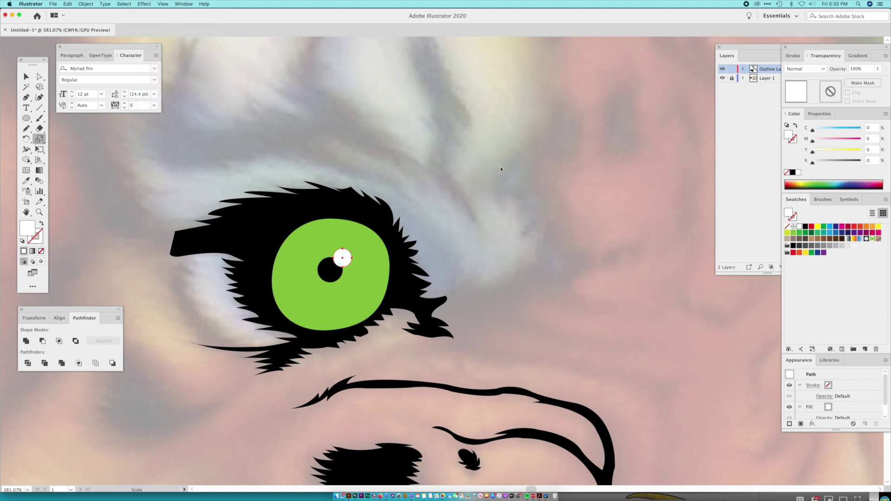
click(10, 81)
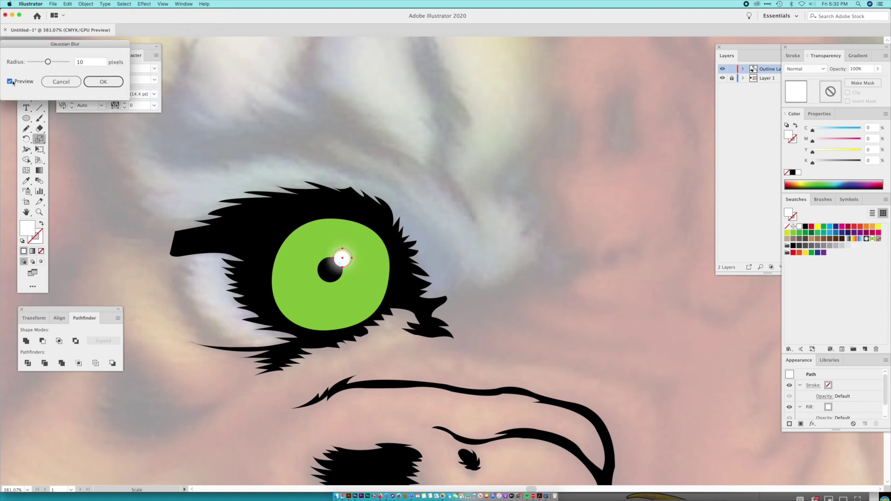
click(34, 62)
click(103, 81)
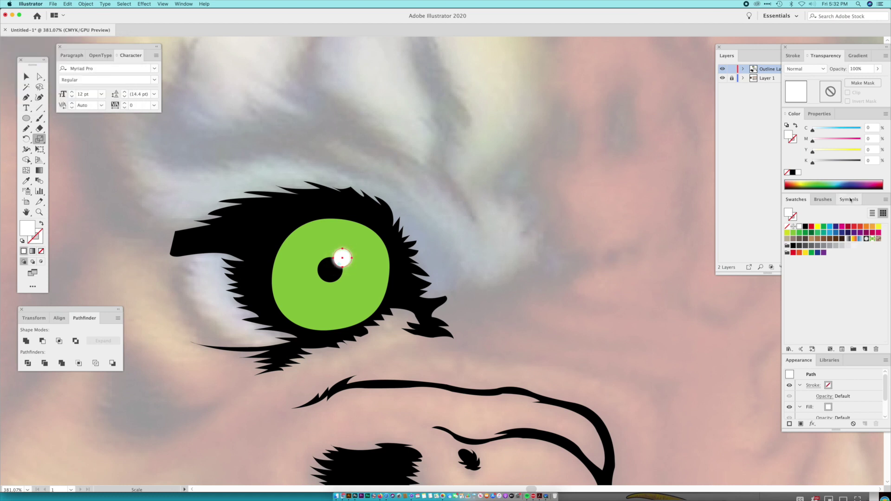
Lower the opacity of the blurred eye highlight to 74%
drag(879, 69, 863, 81)
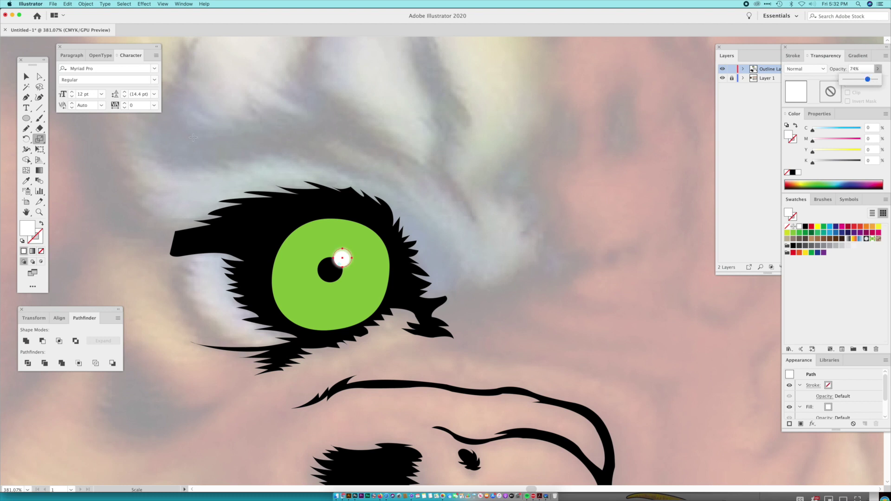
click(27, 77)
click(258, 126)
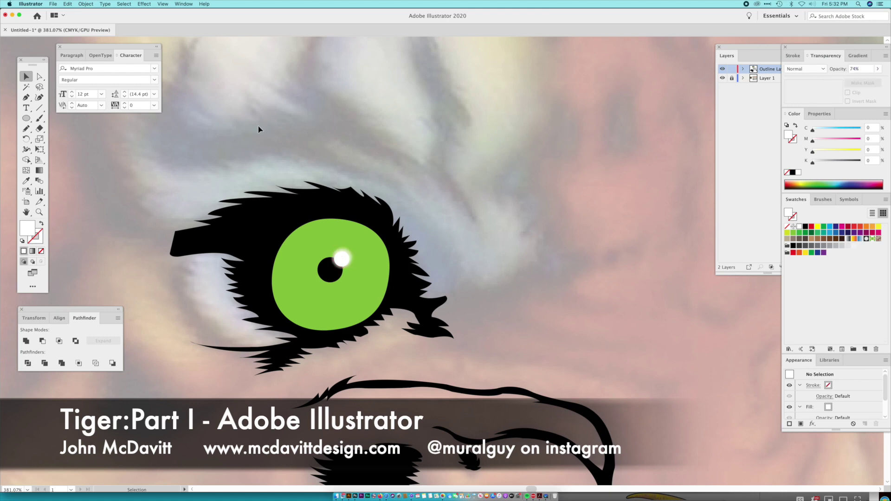
Draw a large rectangle over most of the reference image and send it behind the traced tiger shapes
key(super+minus)
key(super+minus)
key(super+minus)
key(super+minus)
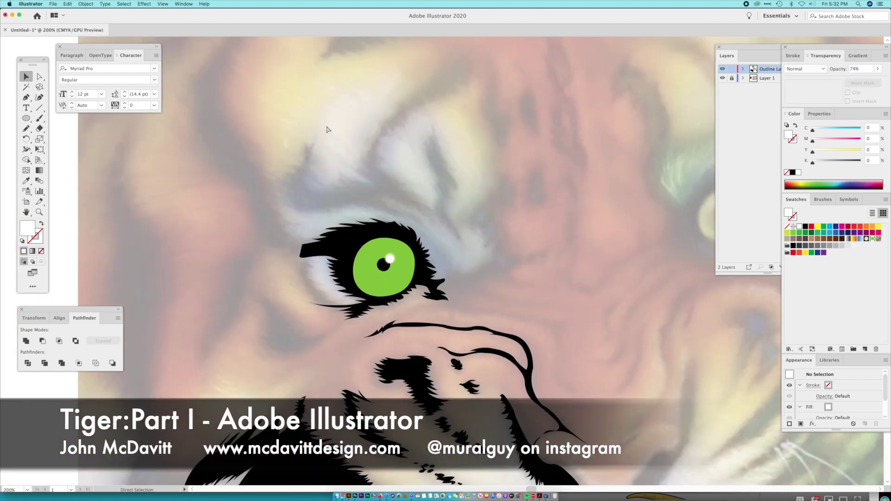
key(space)
drag(328, 130, 257, 61)
drag(26, 118, 43, 119)
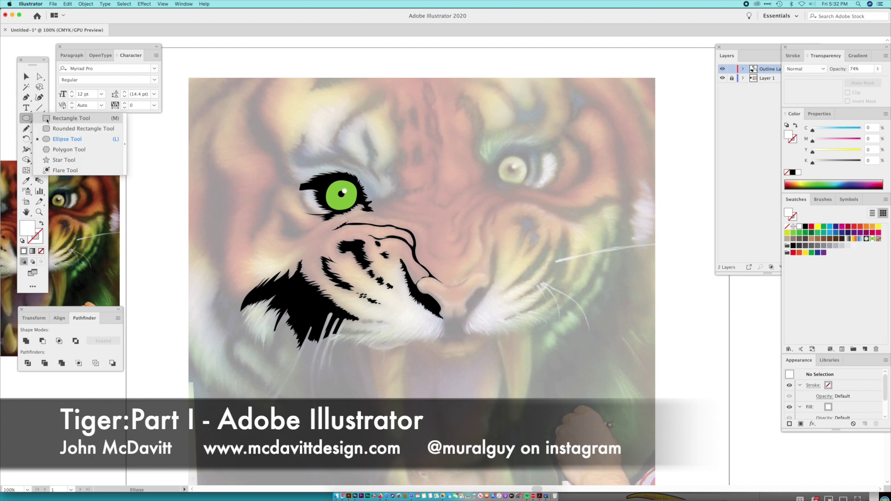
click(70, 118)
drag(181, 68, 683, 404)
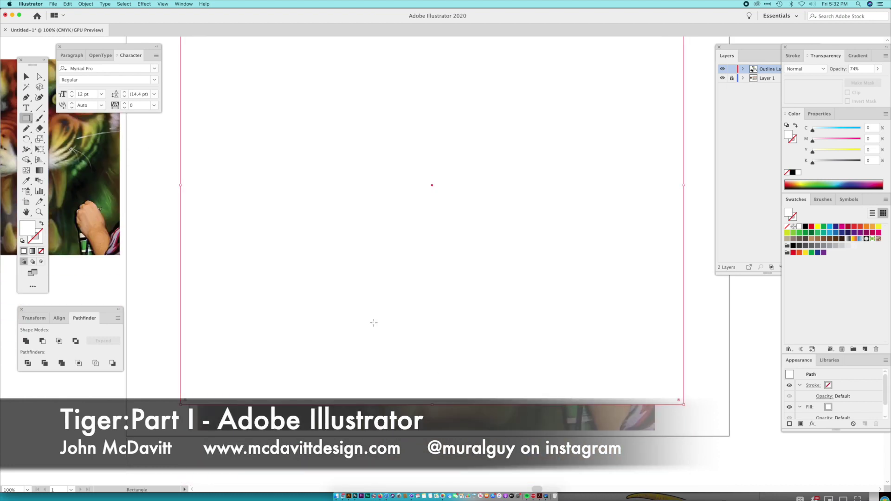
click(86, 4)
mouse_move(107, 23)
click(181, 39)
Fill the background rectangle with the dark reddish brown sampled from the small tiger reference photo
key(i)
drag(210, 201, 326, 272)
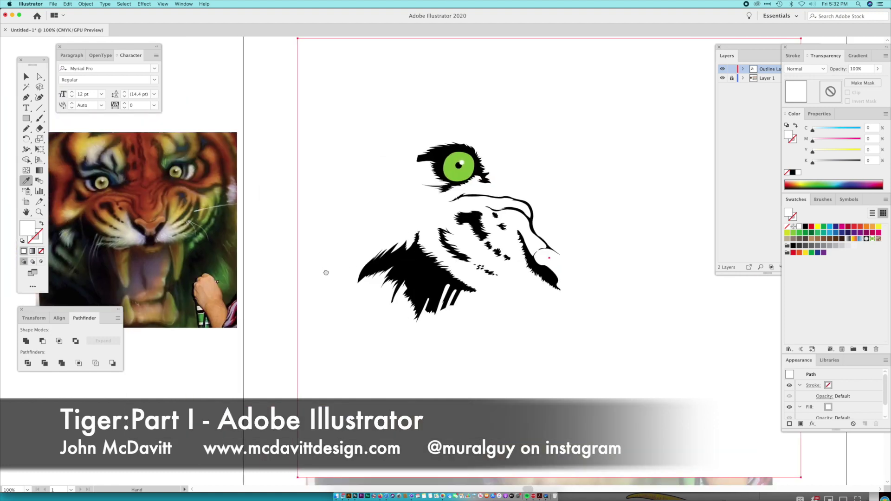
click(150, 191)
drag(313, 225, 153, 230)
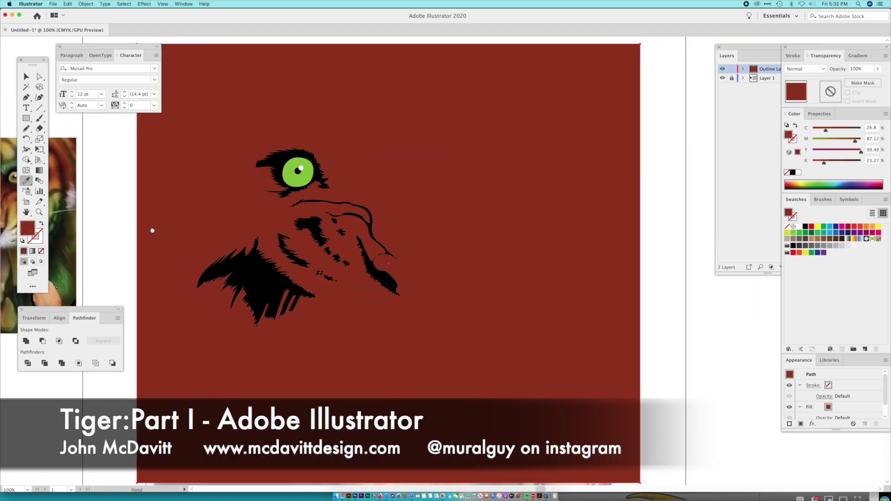
click(26, 76)
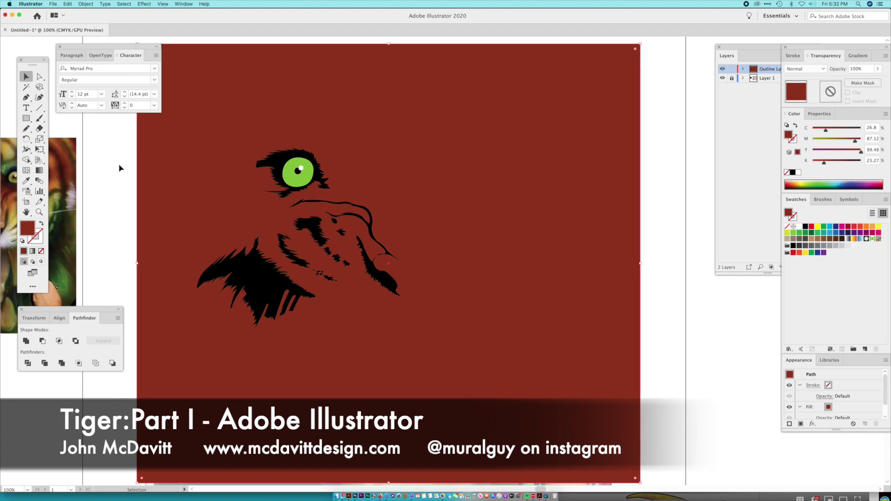
click(120, 168)
Group all the black tiger markings, leaving out the iris, pupil, highlight and background rectangle
click(387, 283)
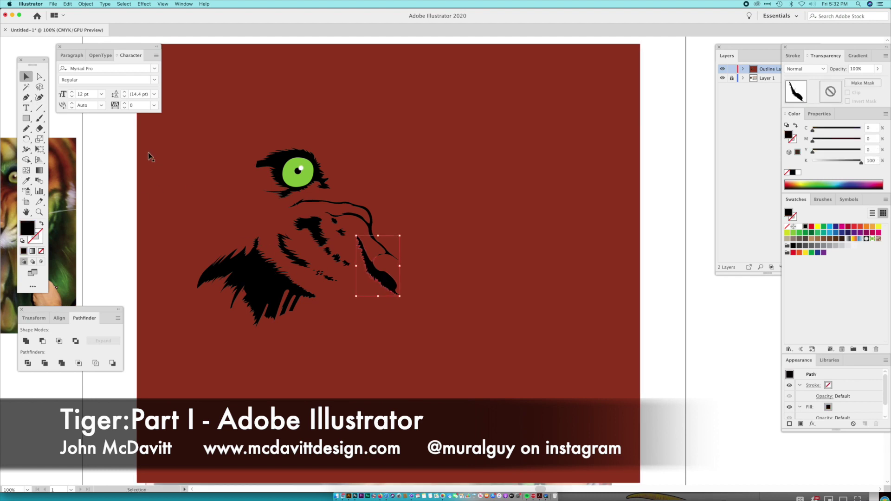
key(super+a)
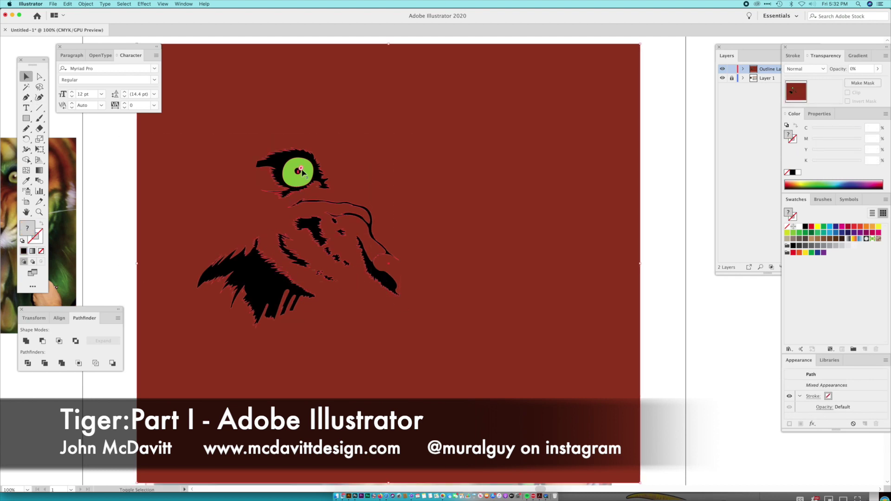
shift+click(304, 170)
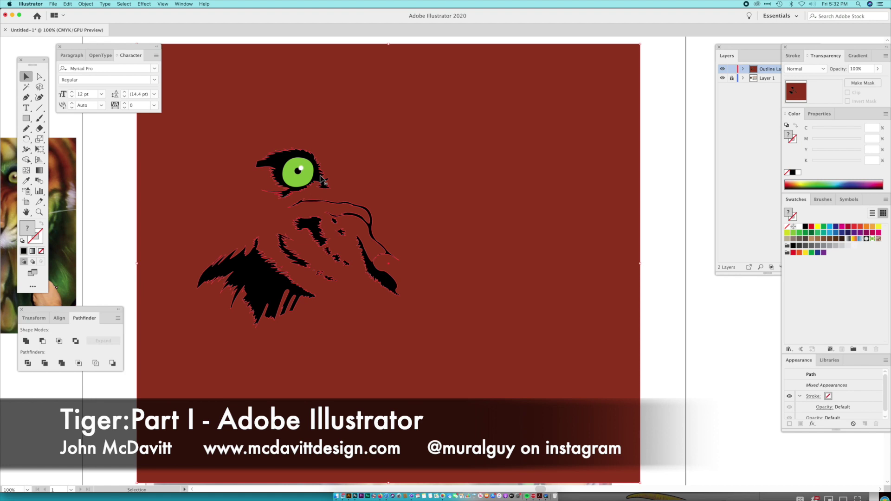
shift+click(193, 199)
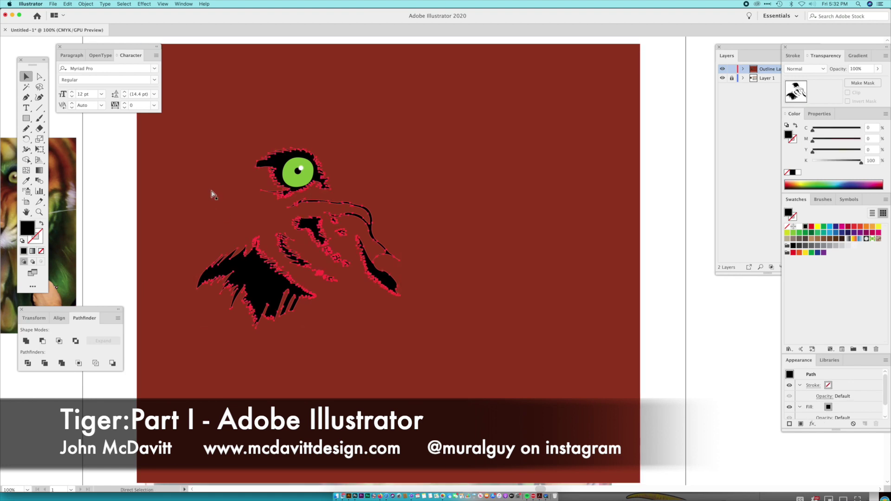
key(v)
key(super+shift+a)
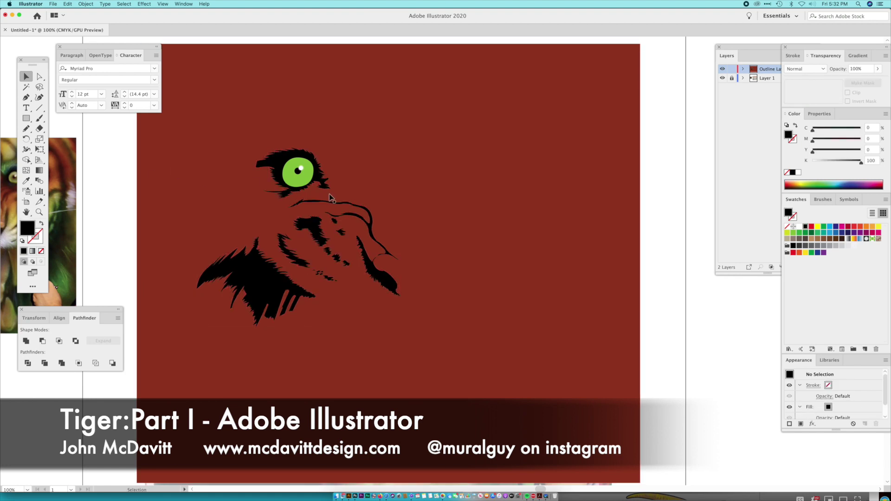
click(363, 223)
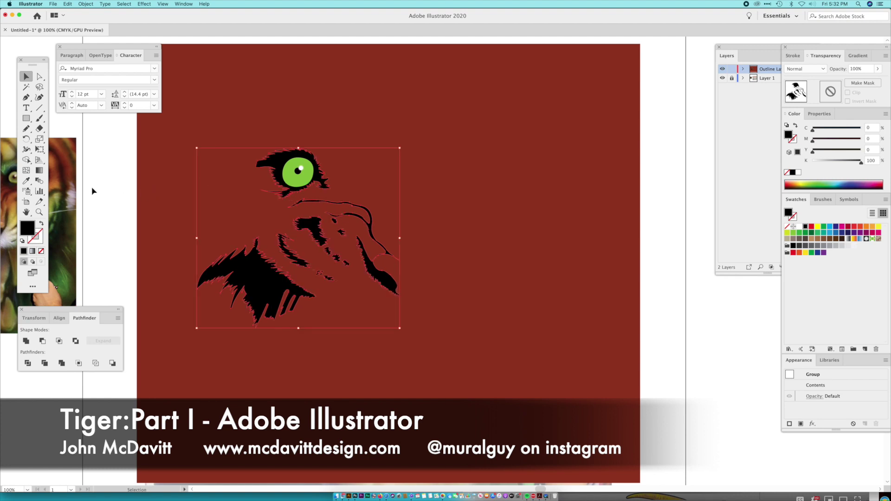
Fill the group of markings lying behind the black ones with the background's reddish brown and reapply the last-used Gaussian Blur
click(26, 181)
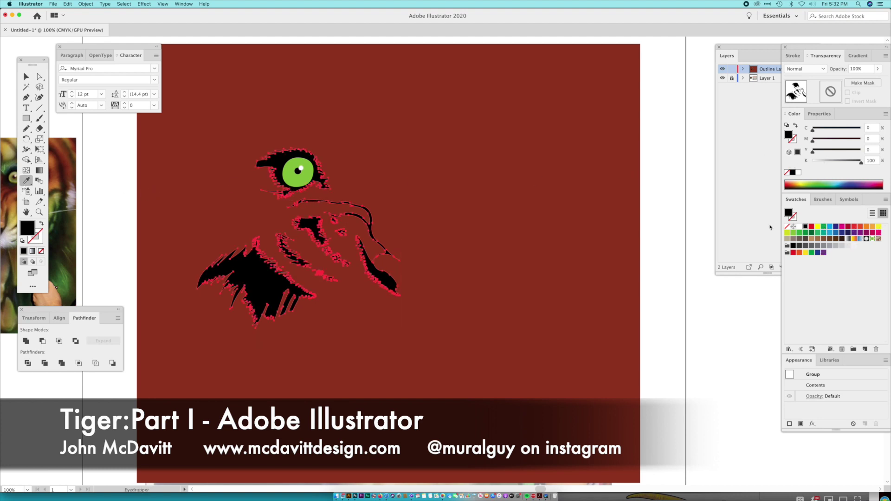
click(204, 183)
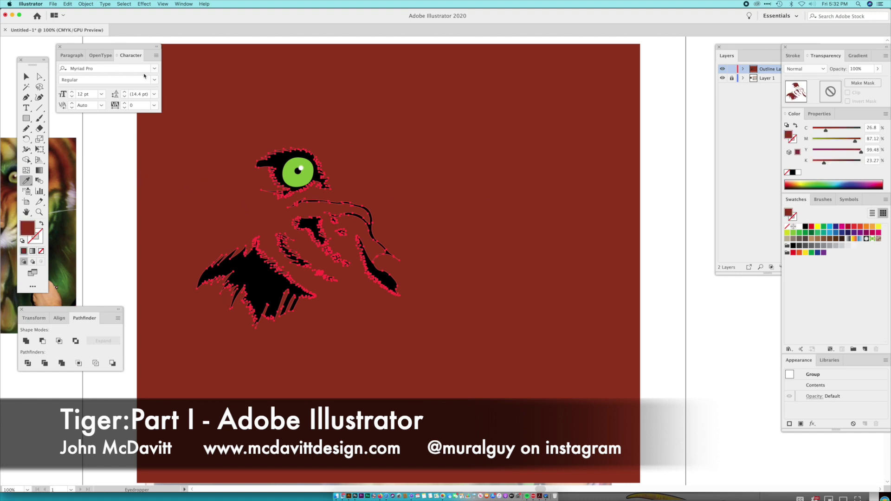
click(144, 4)
click(153, 13)
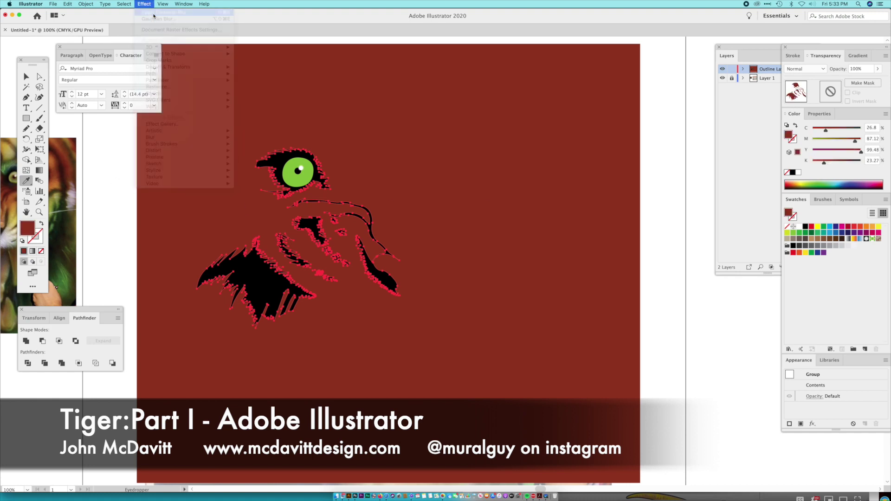
Fill the background rectangle with an orange-brown sampled from the tiger reference photo
key(v)
click(160, 167)
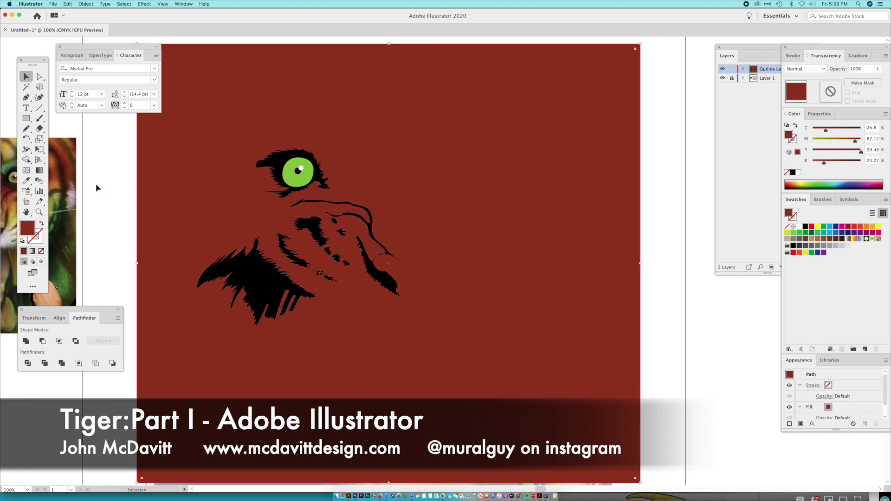
click(26, 180)
drag(142, 193, 303, 189)
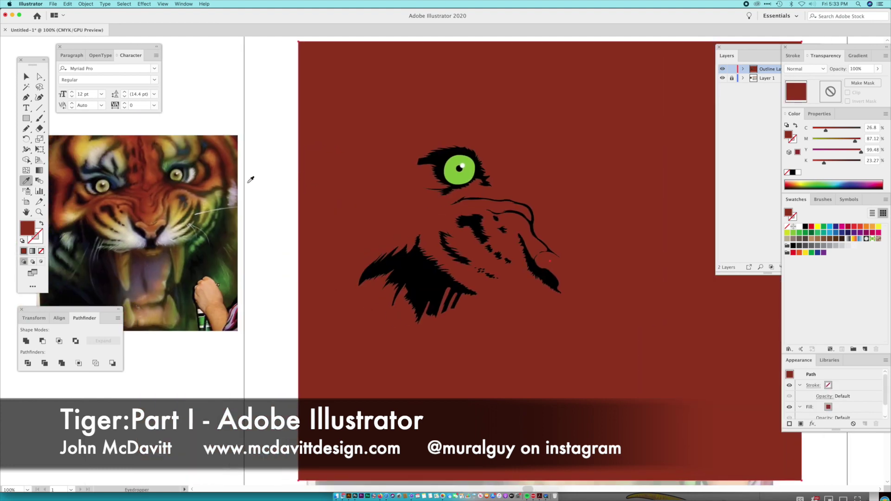
click(216, 181)
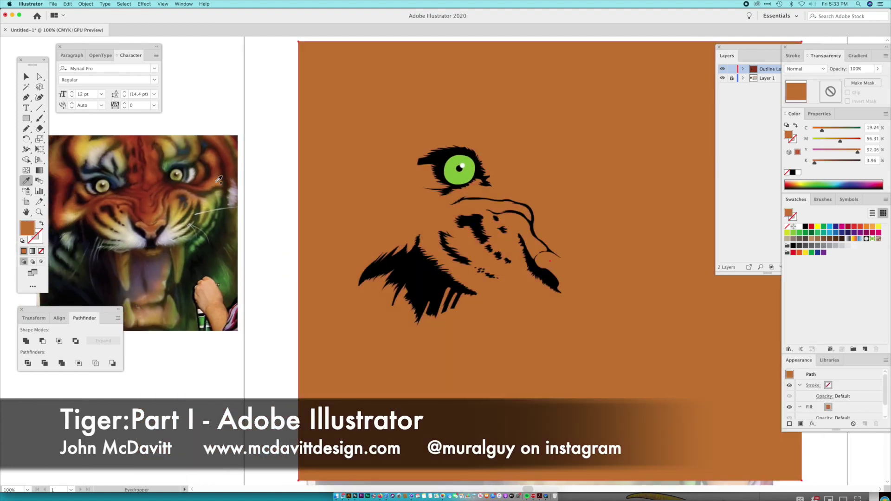
drag(377, 189, 292, 175)
Give the blurred reddish-brown group behind the black markings a stroke in the same colour, 7 pt wide
click(26, 77)
key(super+equal)
key(super+equal)
key(super+equal)
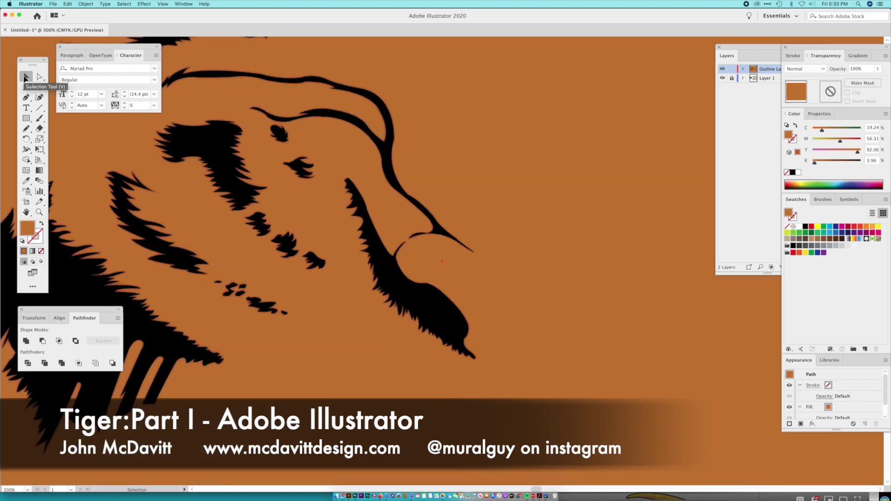
click(358, 257)
drag(316, 243, 446, 233)
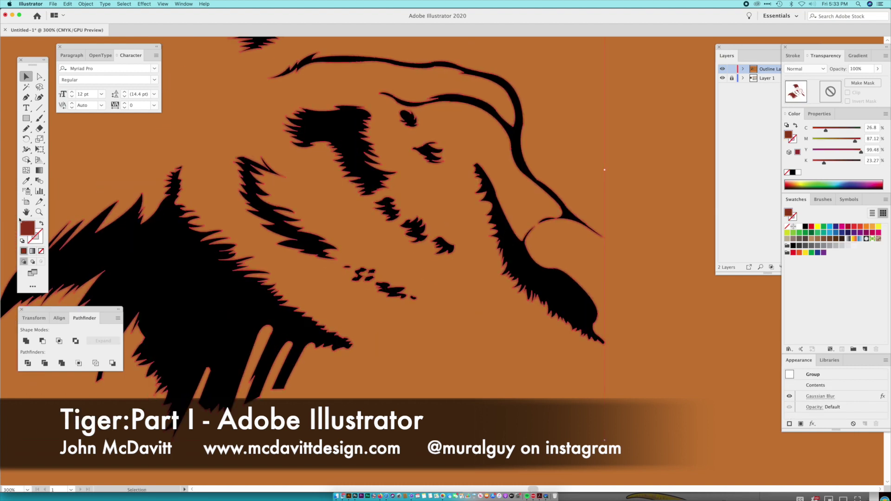
drag(36, 239, 38, 240)
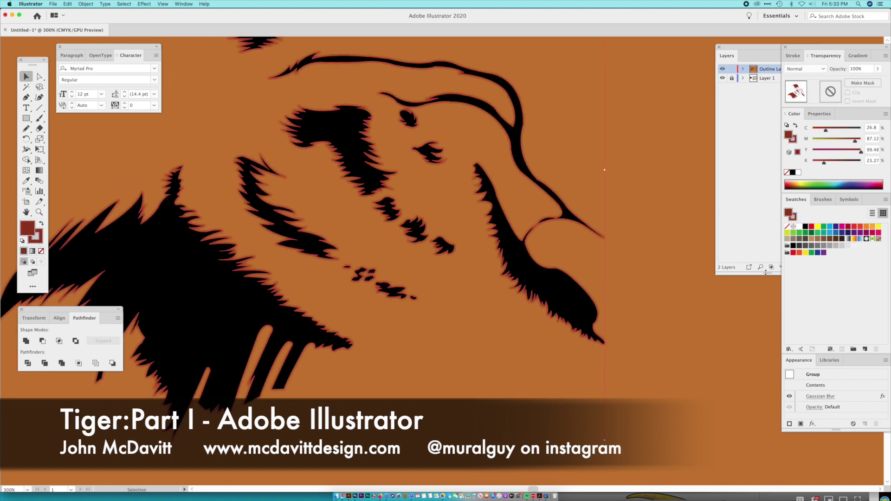
click(793, 56)
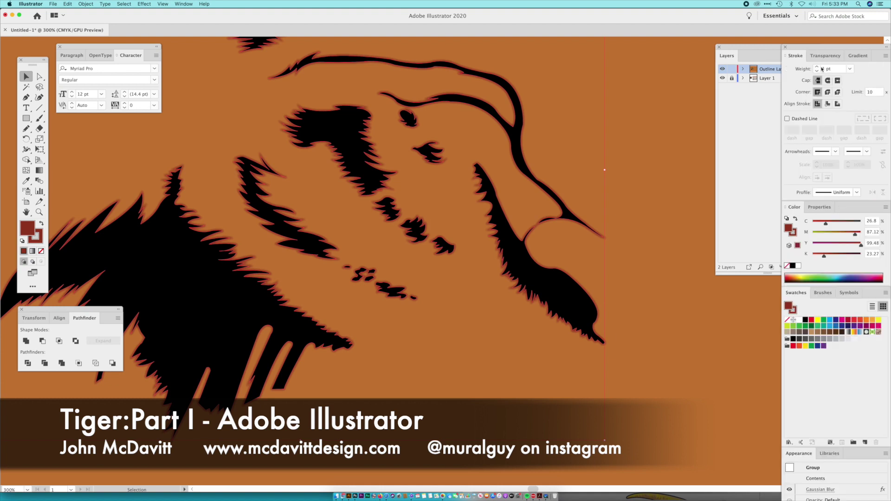
click(850, 69)
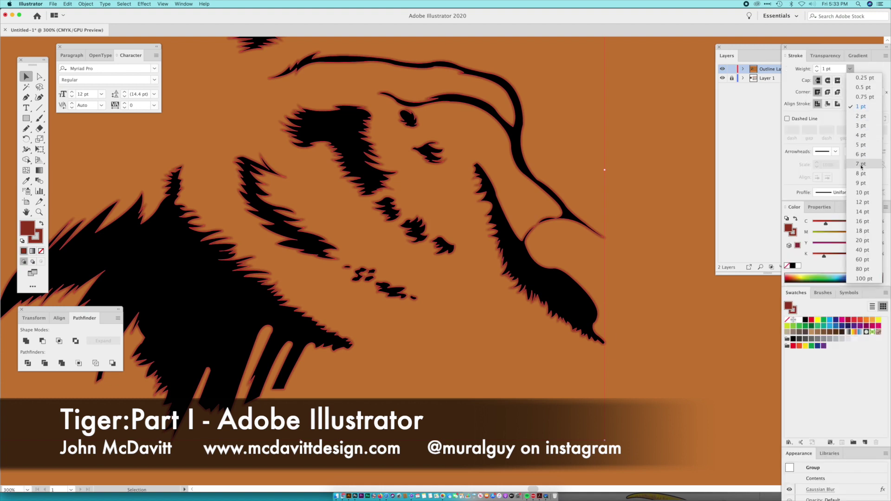
key(Return)
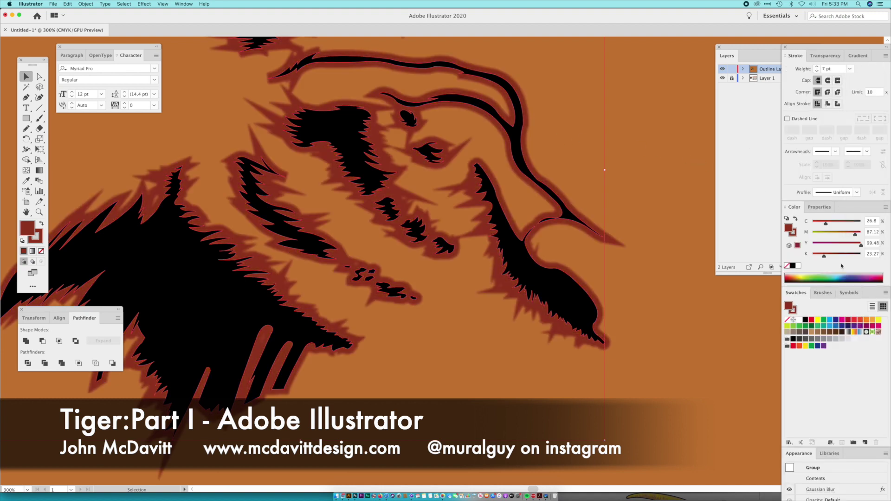
Give the 7 pt stroke round caps and round corner joins
click(828, 80)
click(827, 92)
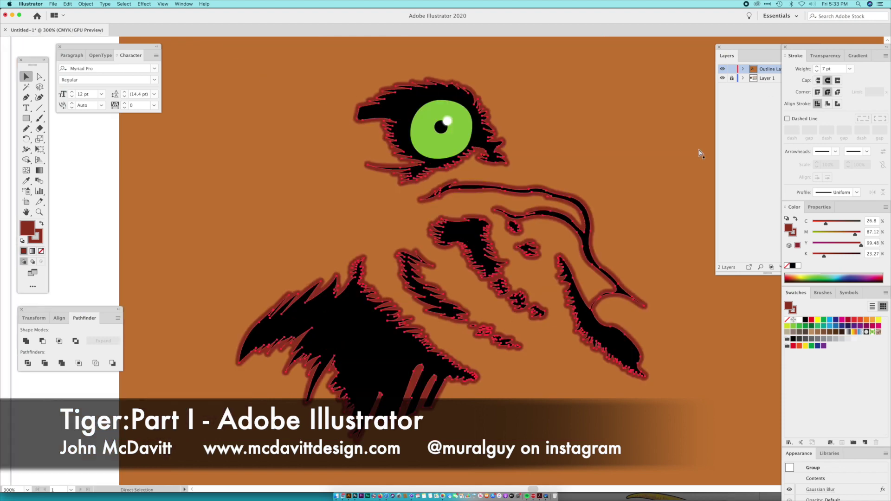
key(super+1)
drag(647, 163, 596, 169)
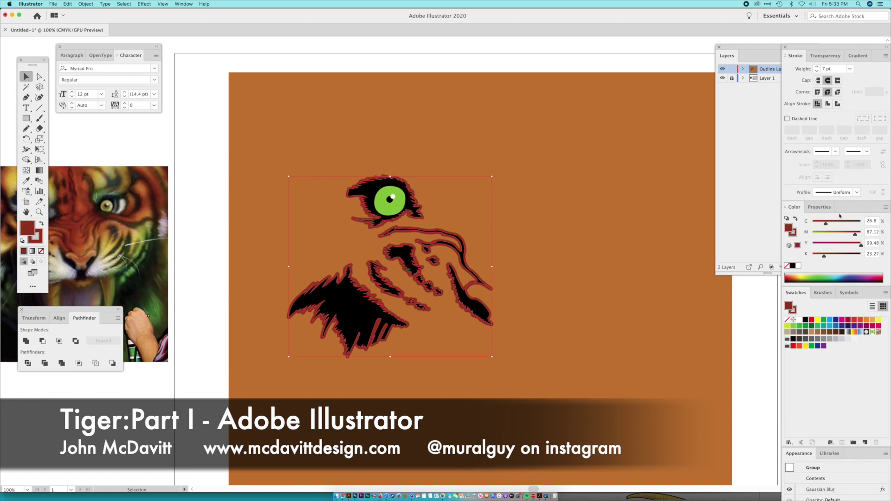
Remove the existing Gaussian Blur from the reddish-brown group and apply a new one with a 33.4-pixel radius
click(823, 206)
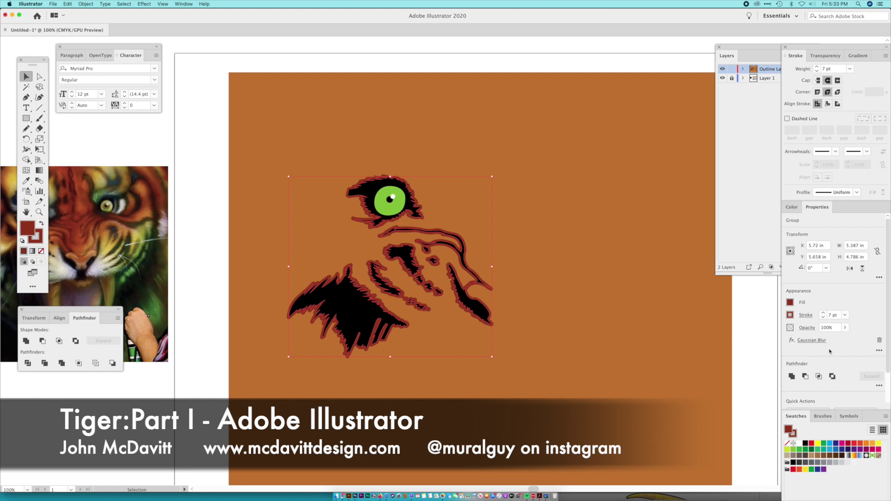
click(879, 342)
click(148, 4)
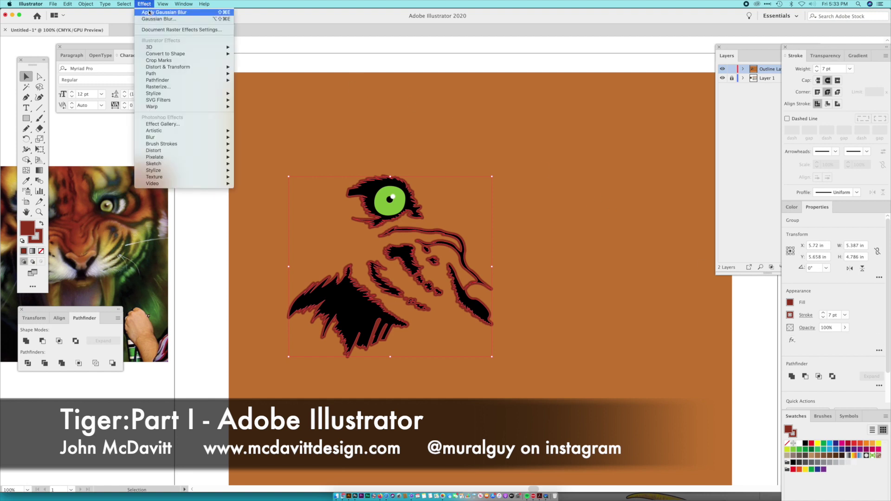
click(153, 21)
click(10, 81)
drag(36, 63, 49, 62)
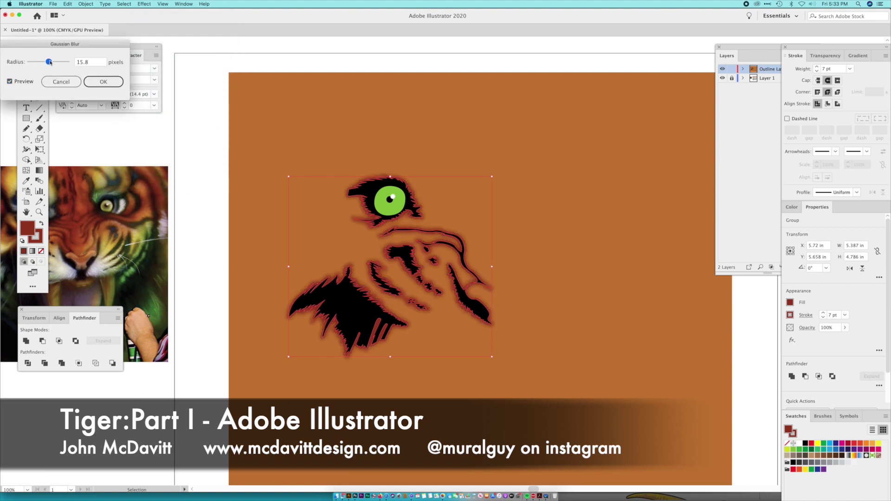
click(54, 63)
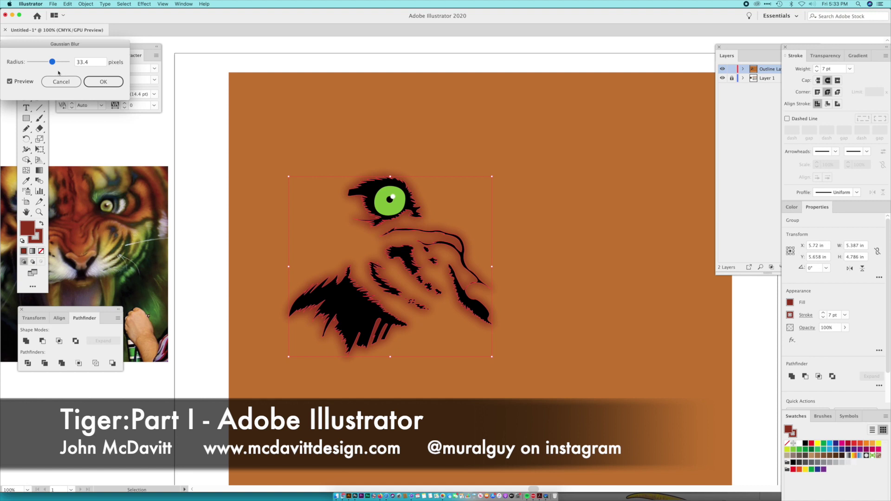
click(102, 85)
click(191, 171)
Apply a Gaussian Blur with a 16.1-pixel radius to the unstroked group of black markings
click(336, 299)
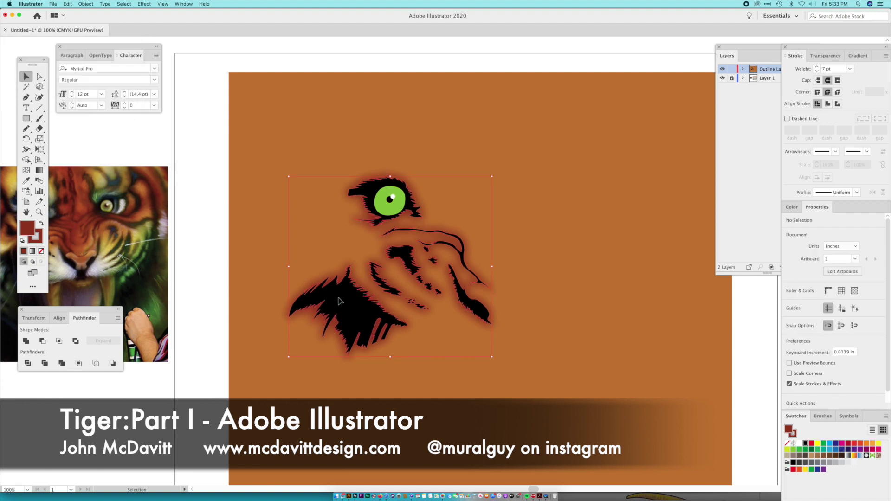
key(v)
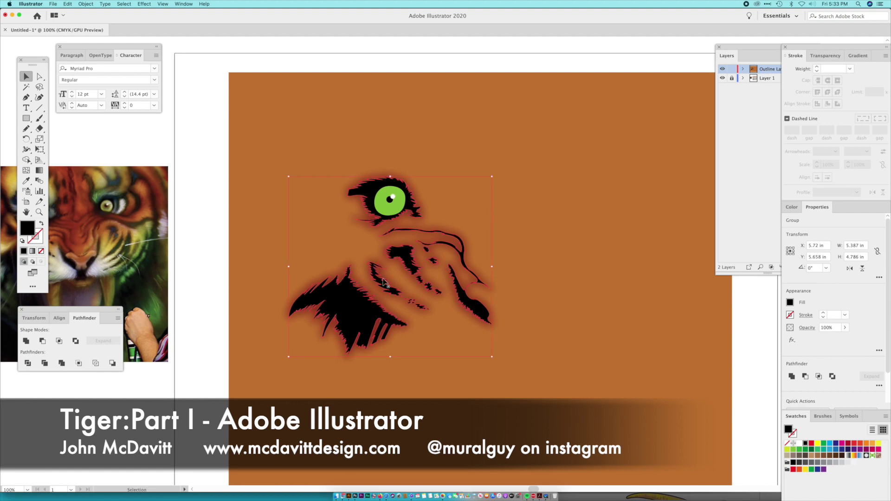
click(149, 4)
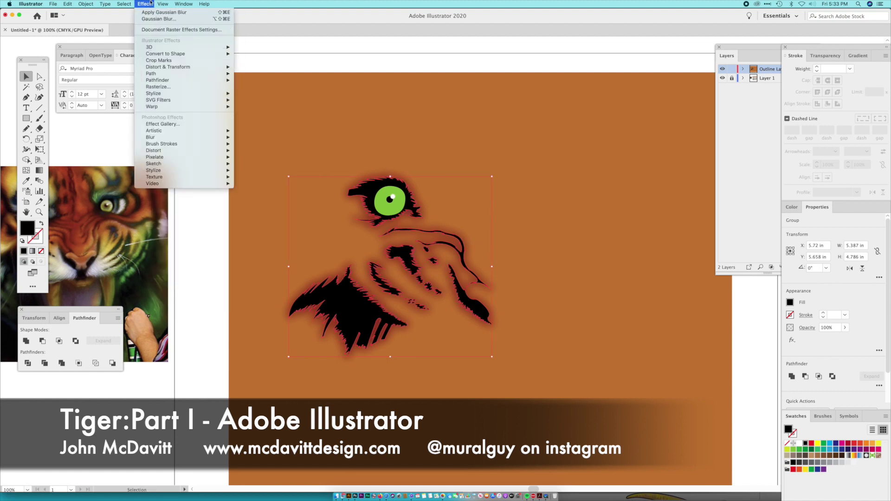
click(154, 19)
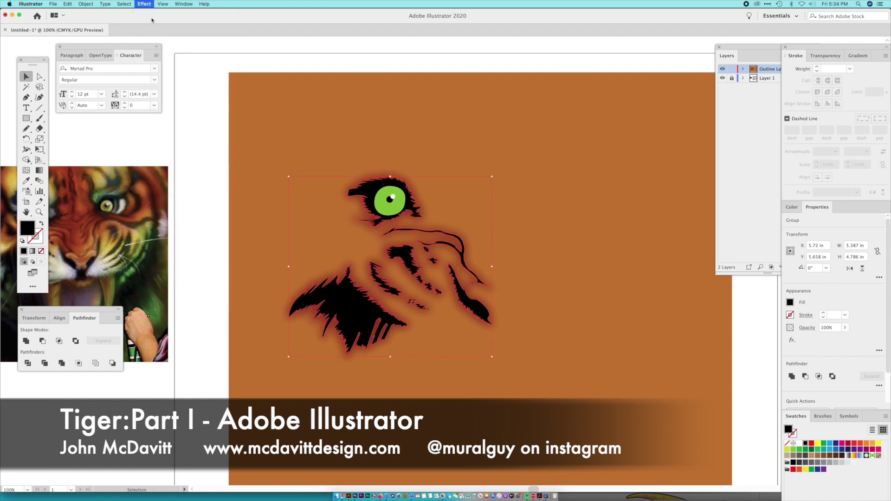
drag(42, 62, 52, 63)
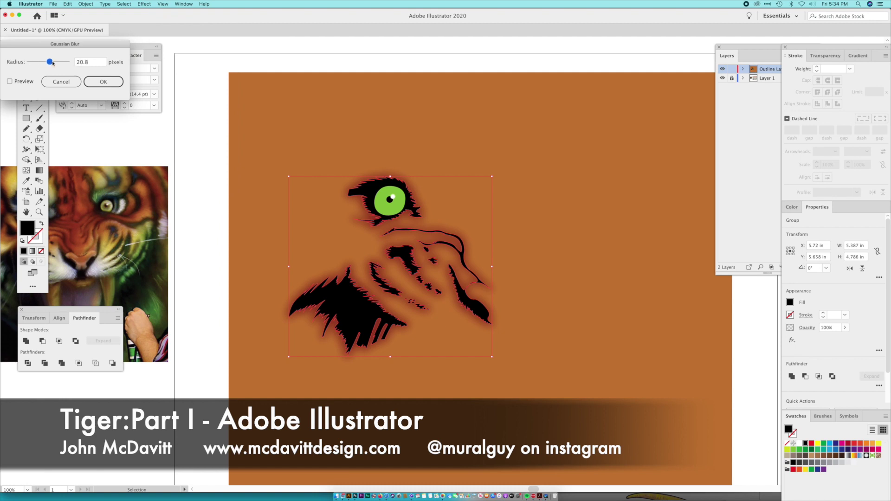
click(112, 86)
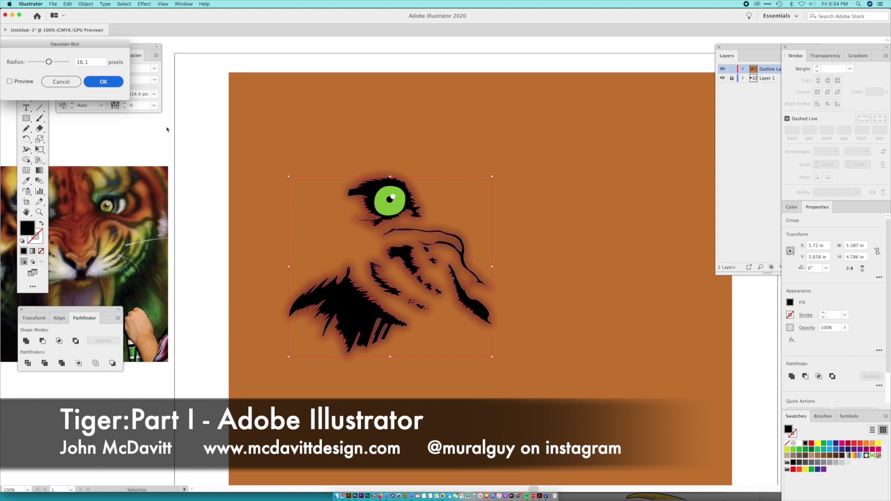
click(185, 132)
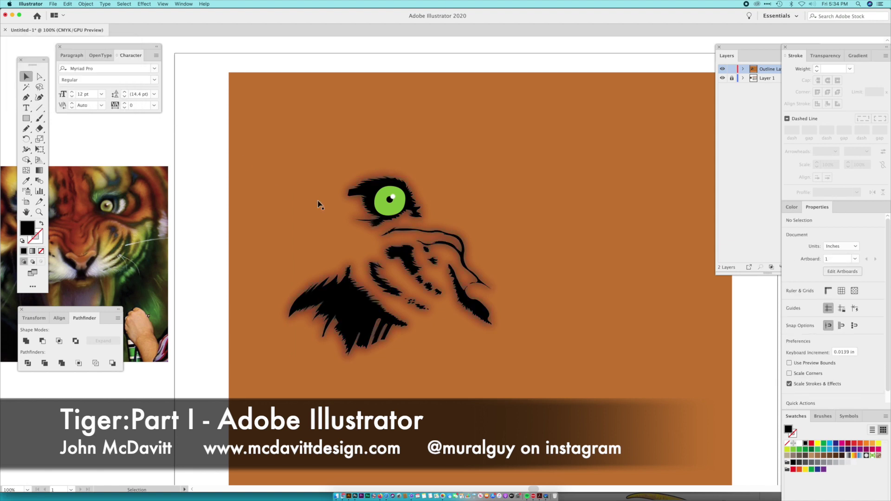
Select the tiger marking groups and set their fill to rich black with C, M, Y and K all at 100%
click(385, 258)
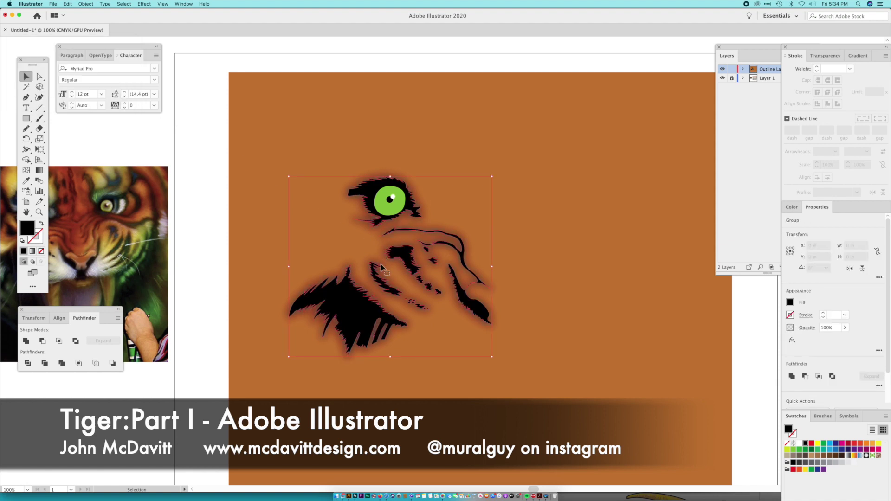
click(399, 256)
click(394, 254)
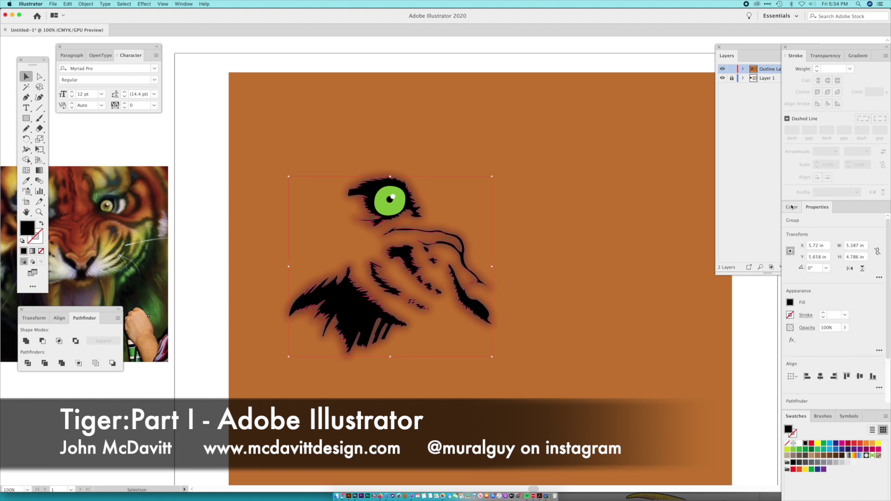
click(791, 207)
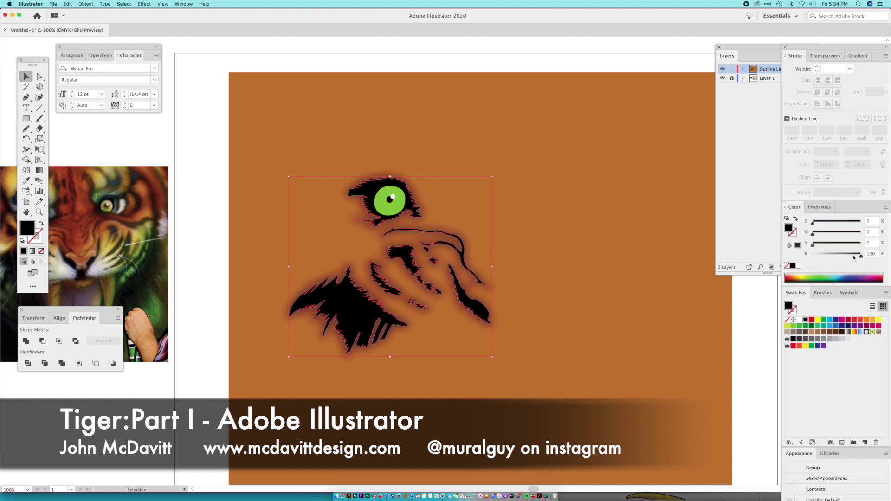
drag(853, 245, 865, 223)
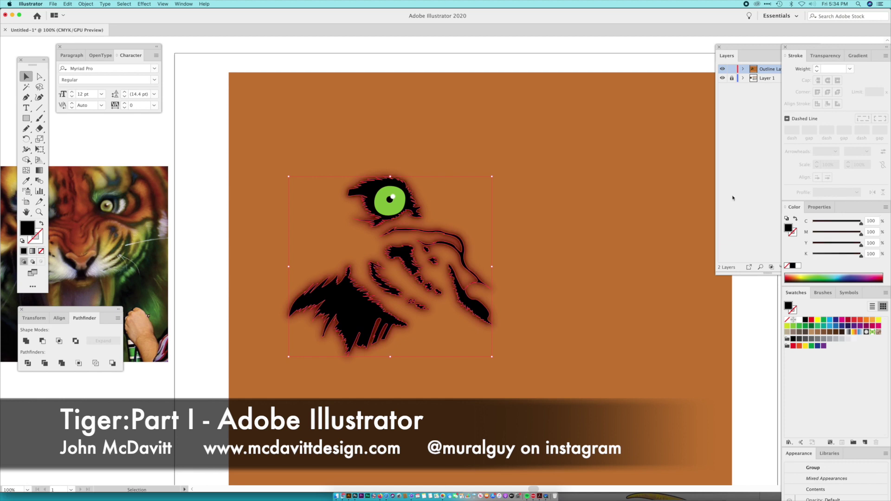
click(222, 98)
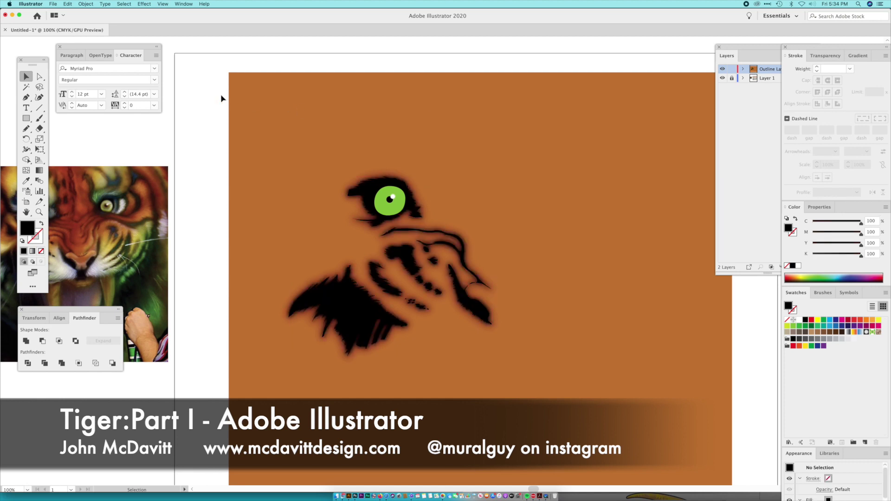
drag(222, 97, 269, 89)
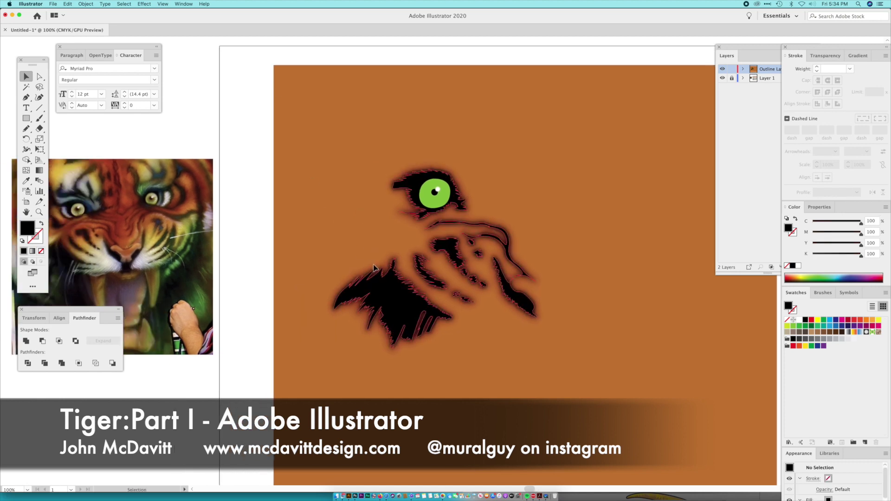
Lower the opacity of the blurred black group of tiger markings
click(374, 268)
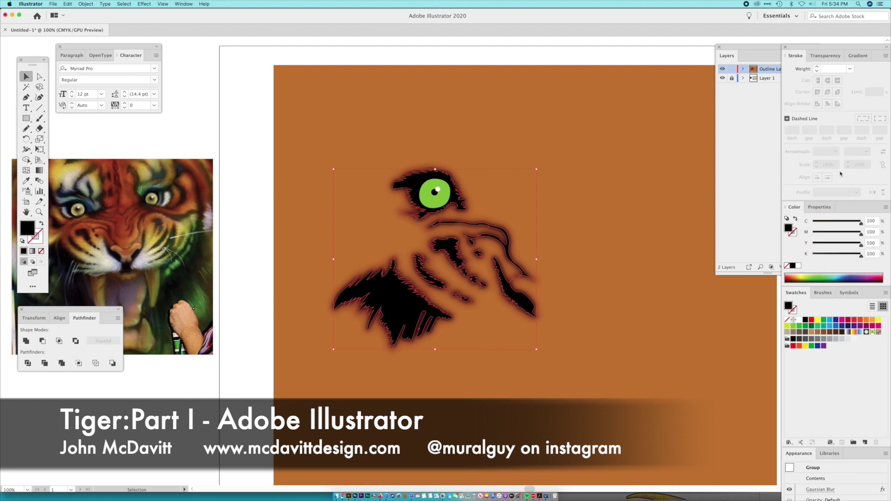
click(825, 56)
click(881, 68)
drag(876, 79, 862, 80)
click(246, 105)
key(super+equal)
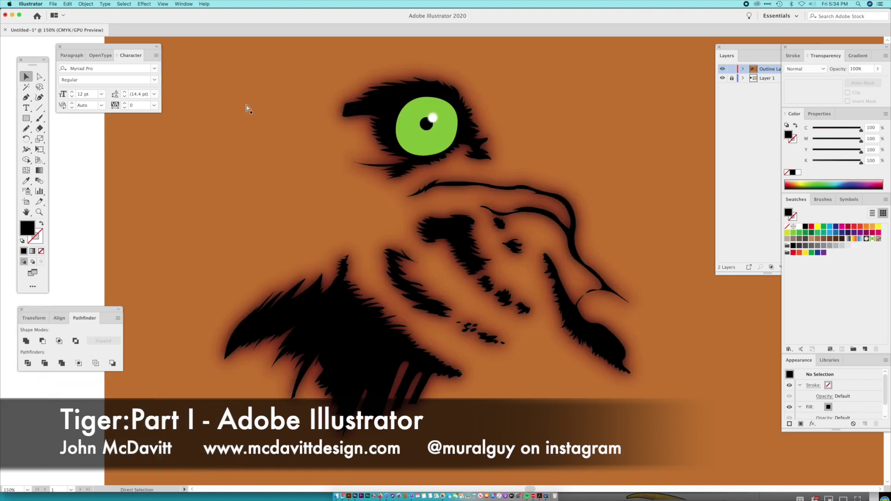
drag(298, 147, 246, 149)
drag(306, 173, 281, 171)
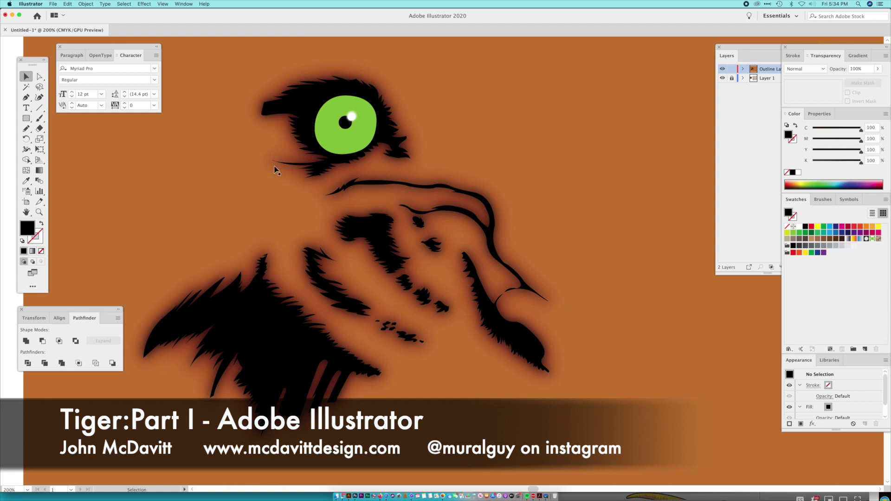
drag(187, 167, 231, 180)
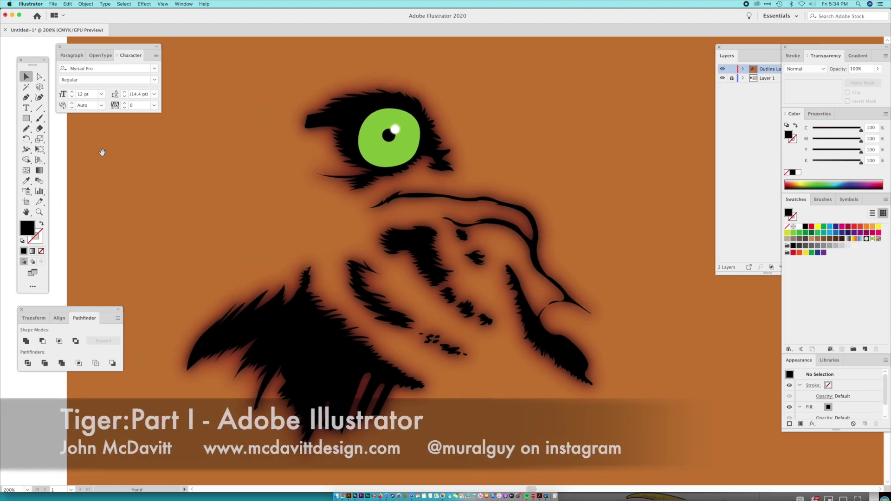